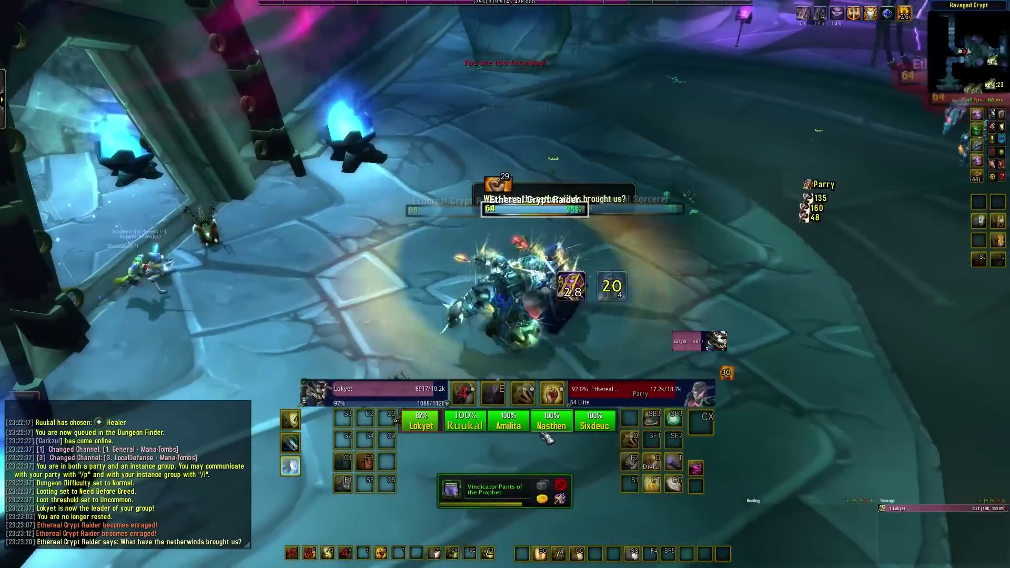
Step: Stun the Ethereal Crypt Raider, cast defensive shields, and keep damaging it
{"action": "key", "text": "q"}
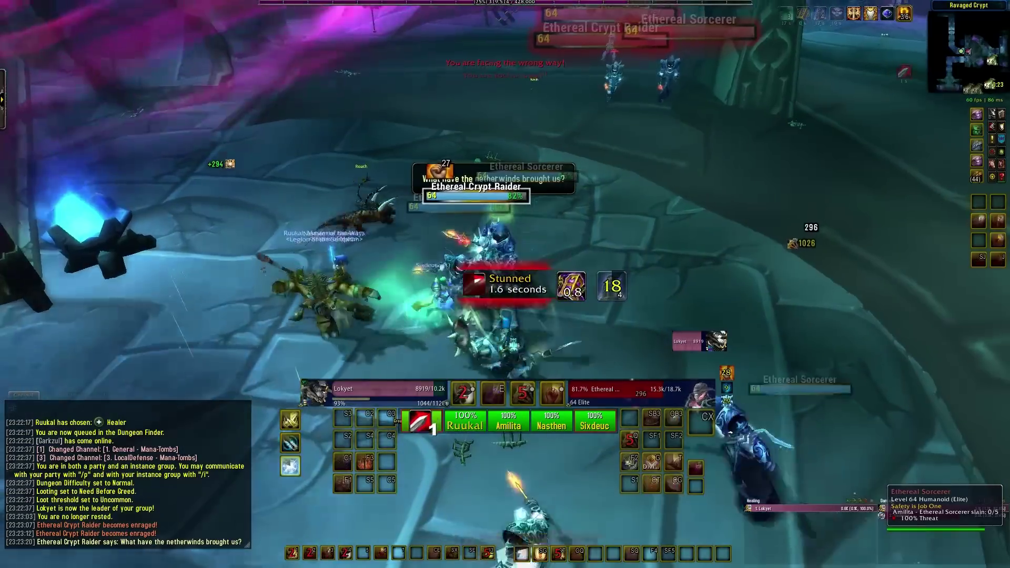
{"action": "key", "text": "d"}
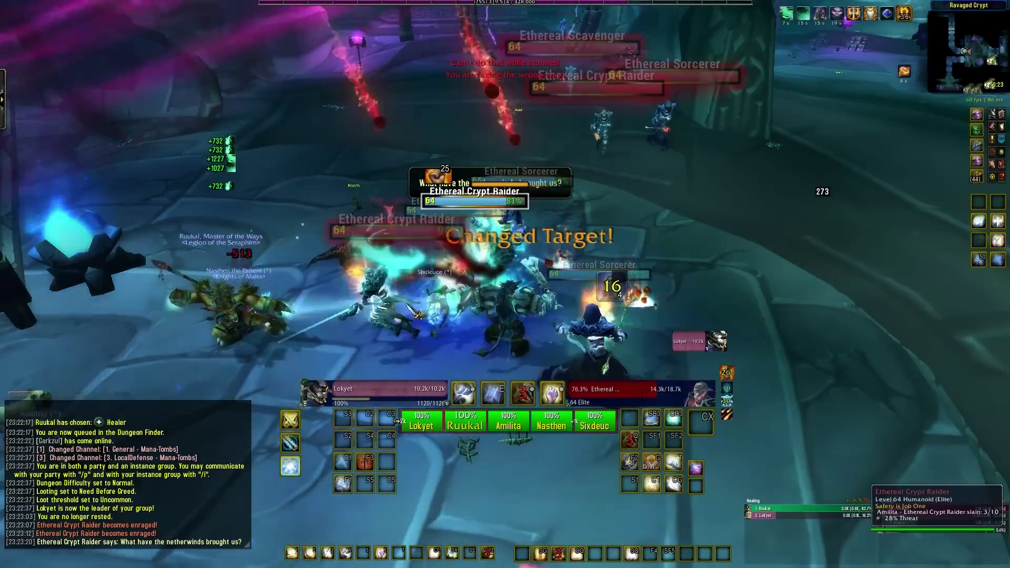
{"action": "key", "text": "a"}
{"action": "key", "text": "3"}
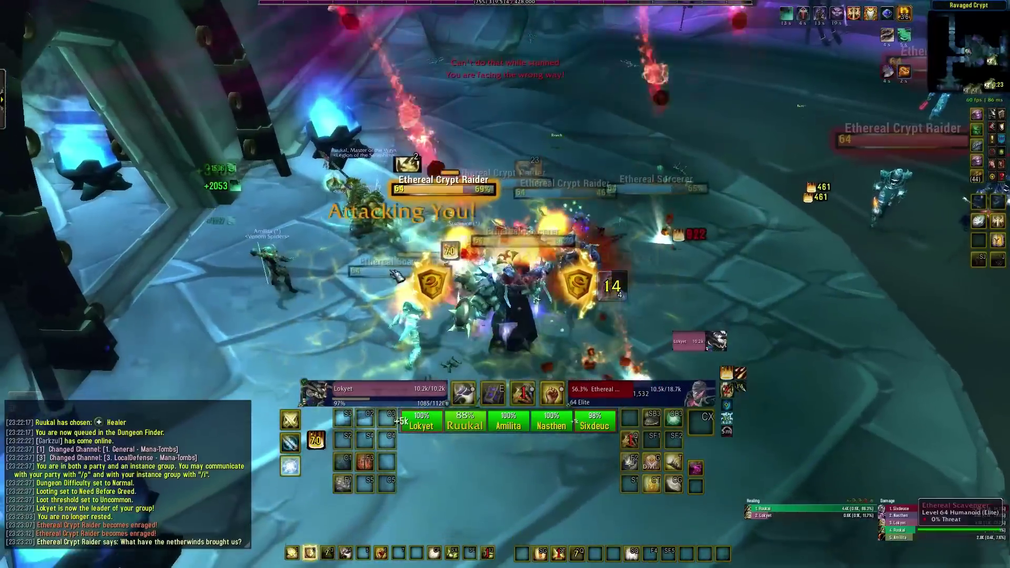
{"action": "key", "text": "a"}
{"action": "key", "text": "d"}
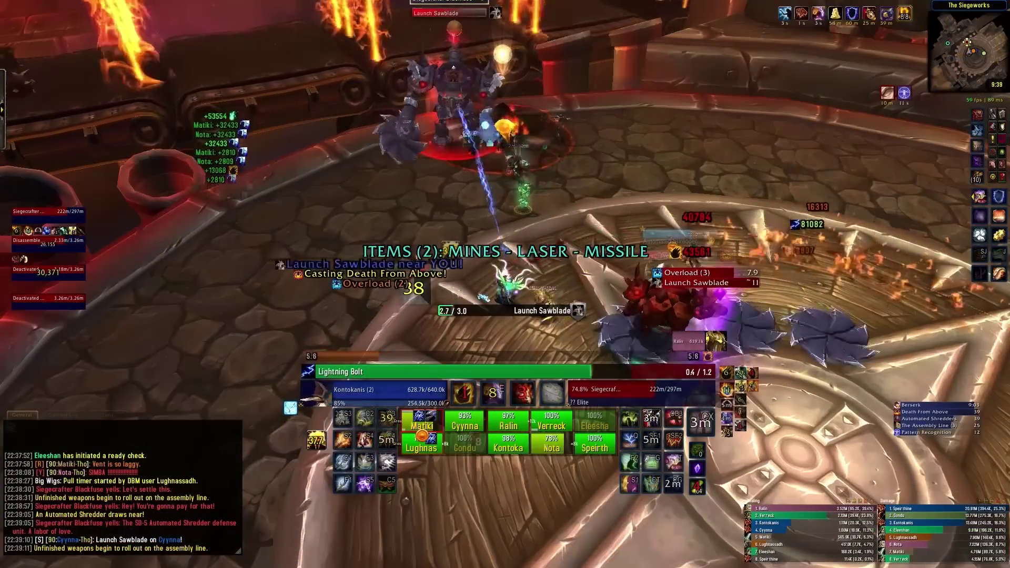
Step: Cast Lightning Bolt three times at Siegecrafter Blackfuse
{"action": "key", "text": "1"}
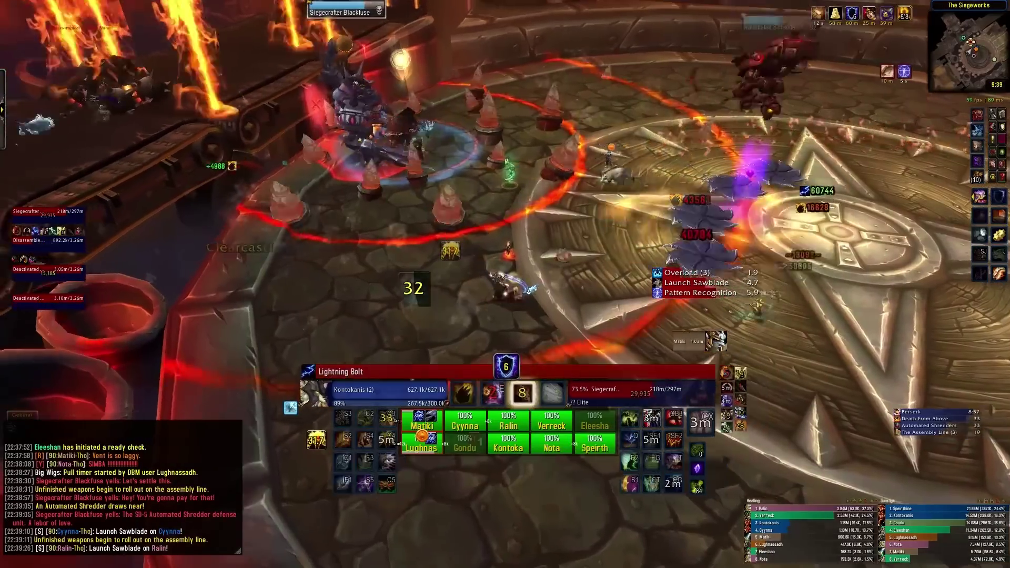
{"action": "key", "text": "1"}
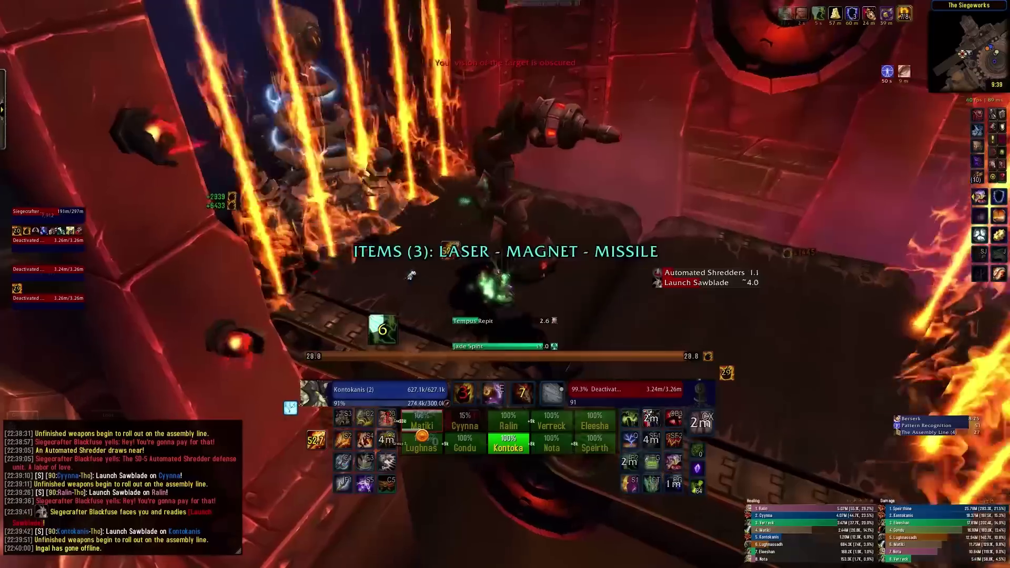
{"action": "key", "text": "1"}
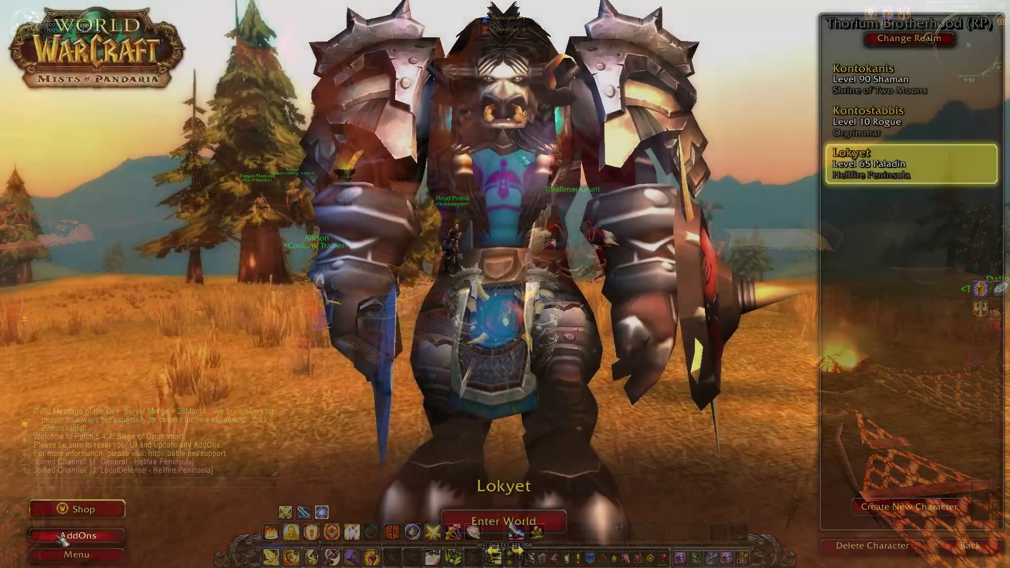
Step: For this character, enable Bartender4 and the Big Wigs addon with its modules
{"action": "left_click", "coordinate": [77, 535]}
{"action": "left_click", "coordinate": [387, 133]}
{"action": "left_click", "coordinate": [339, 194]}
{"action": "left_click", "coordinate": [328, 159]}
{"action": "left_click", "coordinate": [328, 174]}
{"action": "left_click", "coordinate": [328, 189]}
{"action": "left_click", "coordinate": [328, 203]}
{"action": "left_click", "coordinate": [328, 219]}
{"action": "left_click", "coordinate": [328, 233]}
Step: Enable the remaining addons through VuhDo and VuhDo Options, confirm, and enter the world
{"action": "left_click", "coordinate": [328, 248]}
{"action": "left_click", "coordinate": [328, 263]}
{"action": "left_click", "coordinate": [328, 278]}
{"action": "left_click", "coordinate": [328, 292]}
{"action": "left_click", "coordinate": [328, 307]}
{"action": "left_click", "coordinate": [329, 322]}
{"action": "left_click", "coordinate": [328, 337]}
{"action": "left_click", "coordinate": [328, 411]}
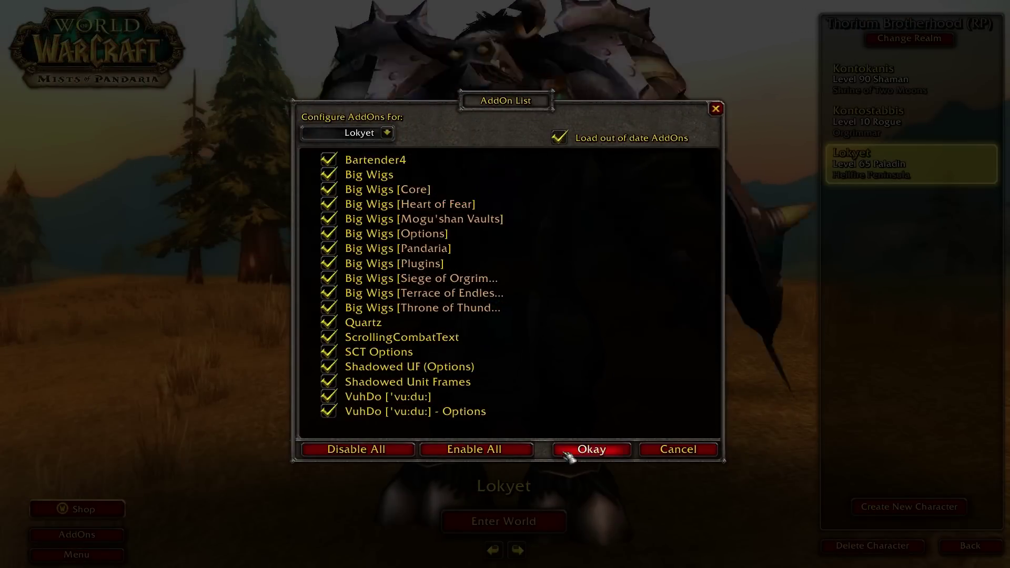
{"action": "left_click", "coordinate": [591, 450]}
{"action": "key", "text": "Return"}
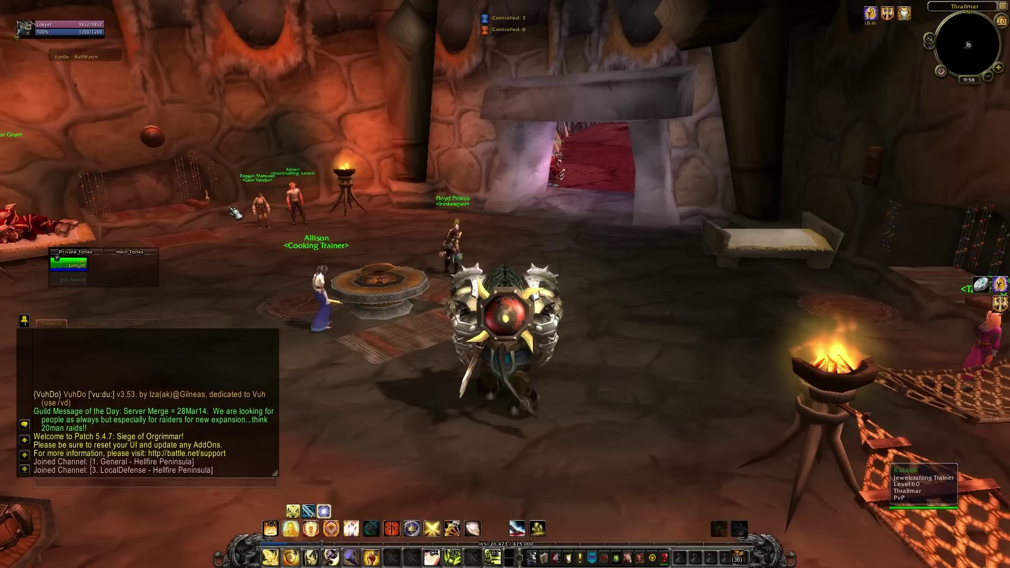
Step: Drop the Advanced System UI Scale to its minimum, apply it, and return to the game
{"action": "key", "text": "Escape"}
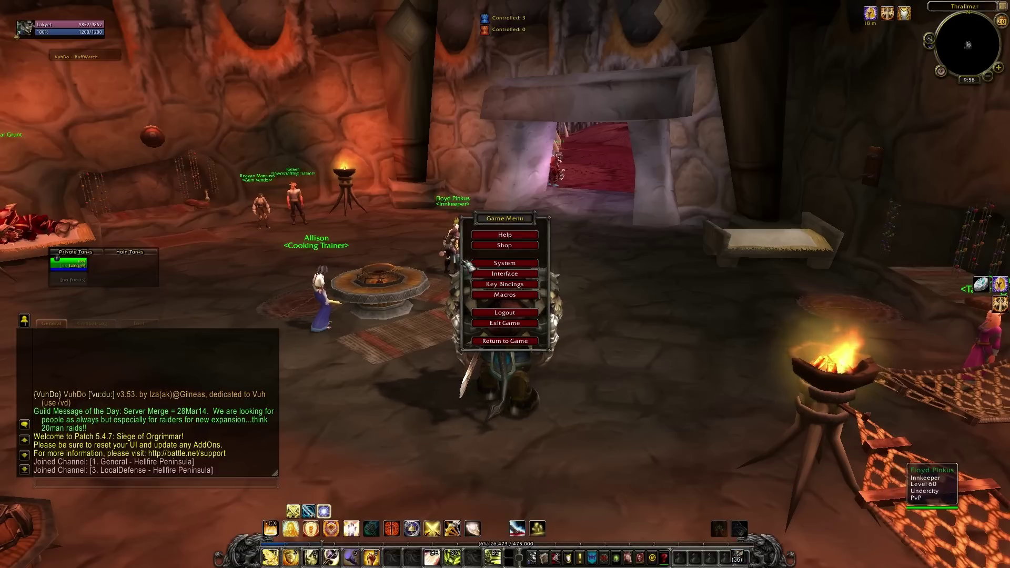
{"action": "left_click", "coordinate": [504, 263]}
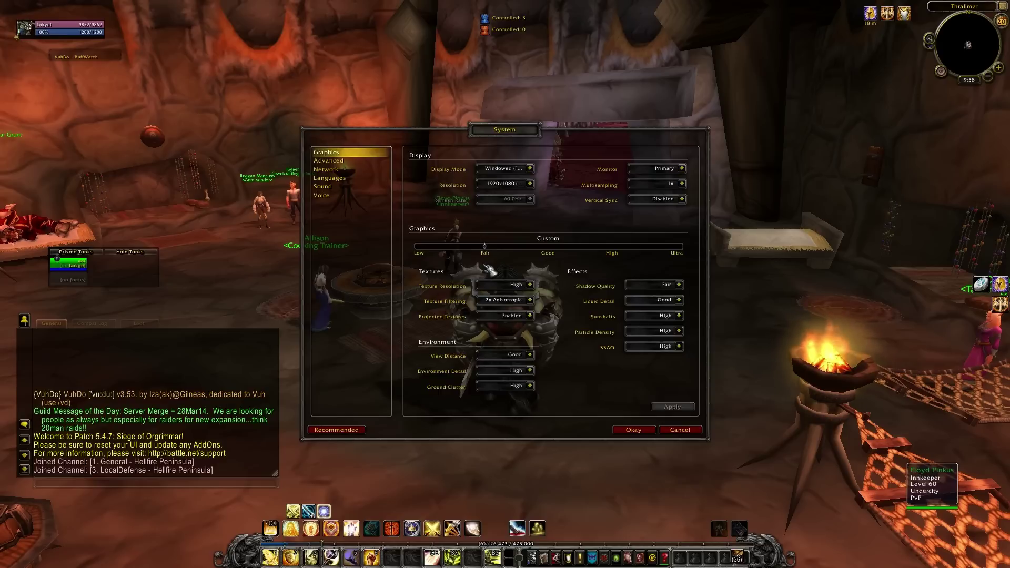
{"action": "left_click", "coordinate": [342, 161]}
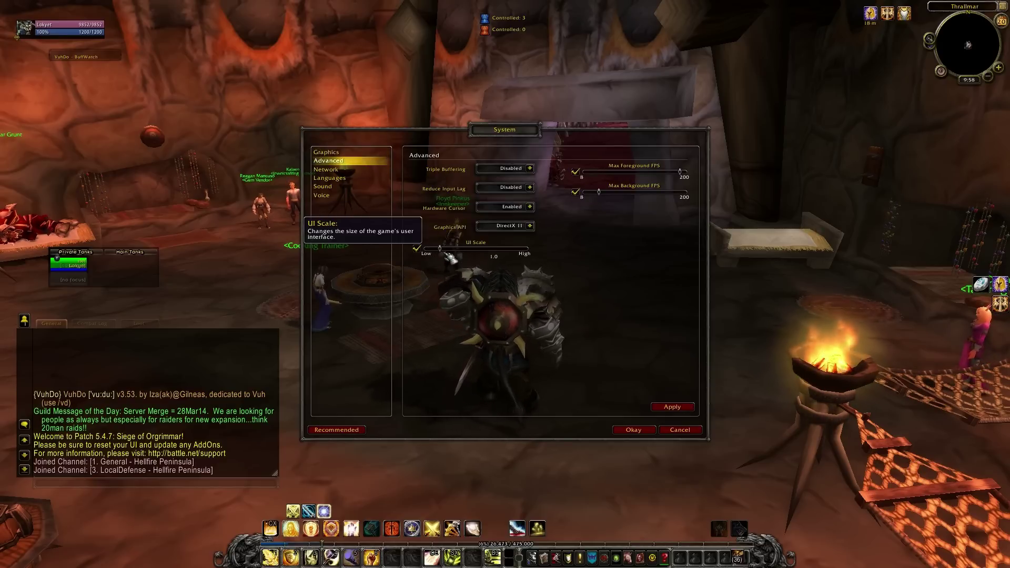
{"action": "left_click", "coordinate": [672, 407]}
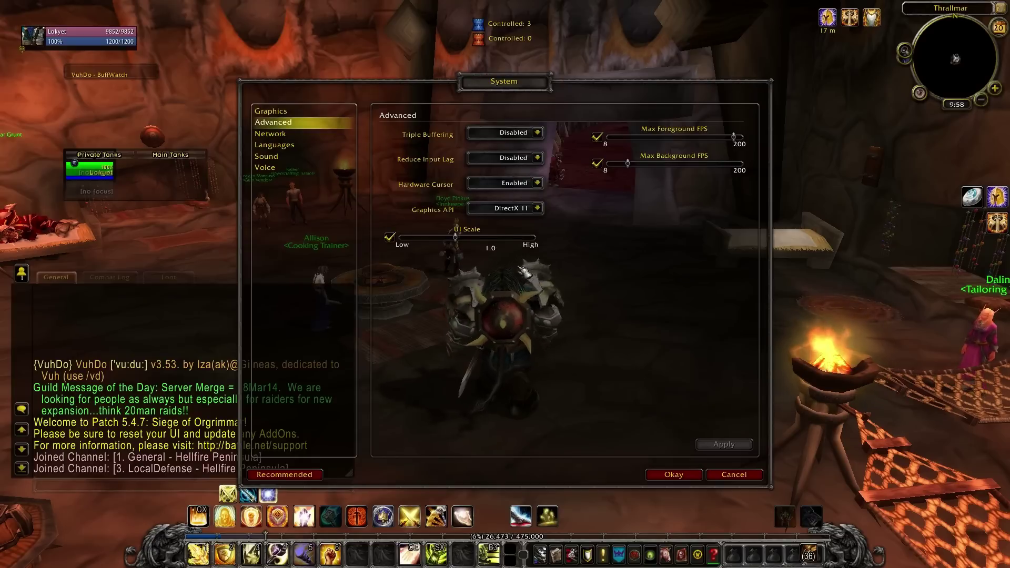
{"action": "left_click", "coordinate": [724, 444]}
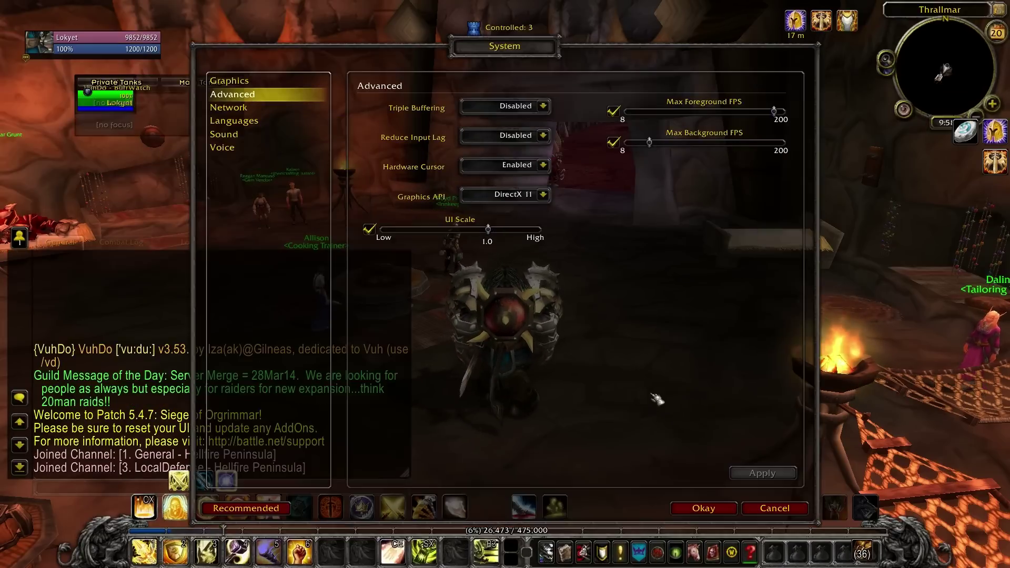
{"action": "left_click_drag", "start_coordinate": [488, 230], "coordinate": [390, 230]}
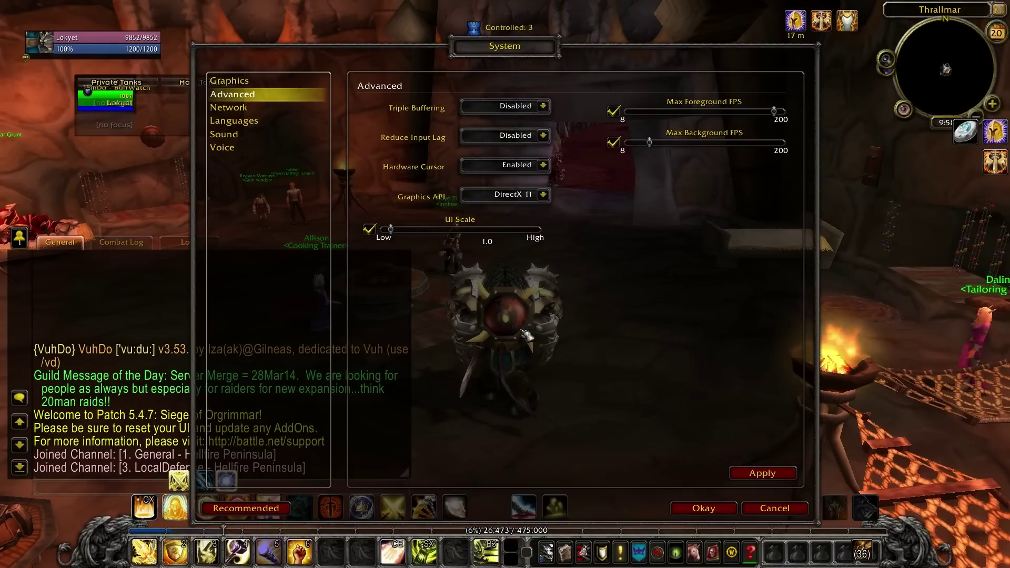
{"action": "left_click", "coordinate": [744, 471]}
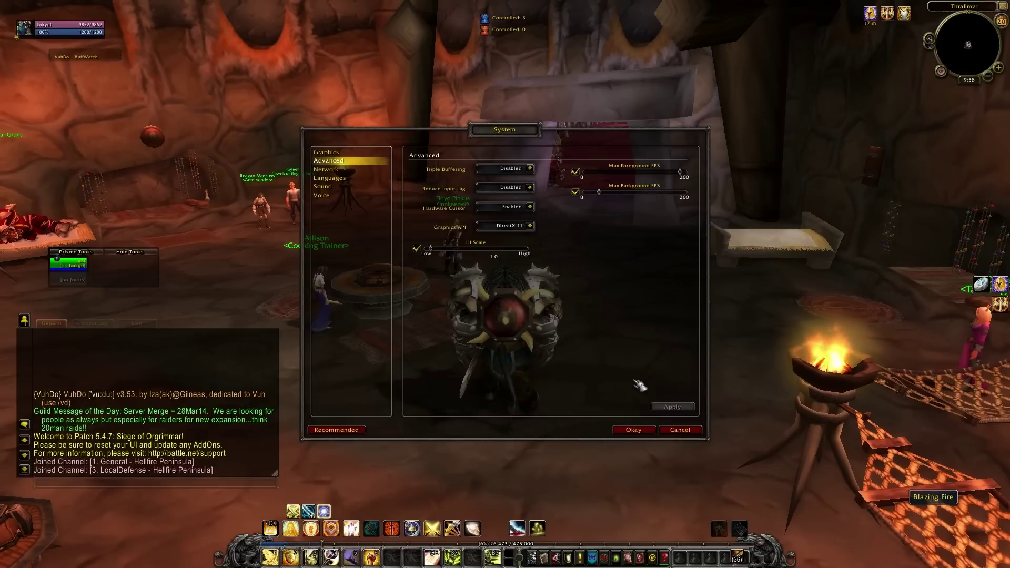
{"action": "left_click", "coordinate": [633, 430]}
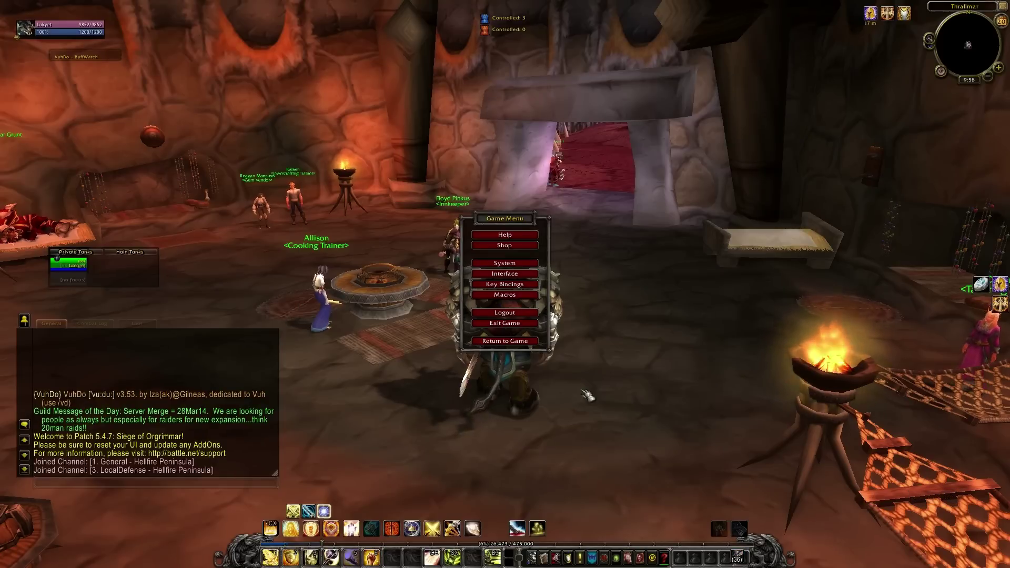
{"action": "left_click", "coordinate": [527, 343]}
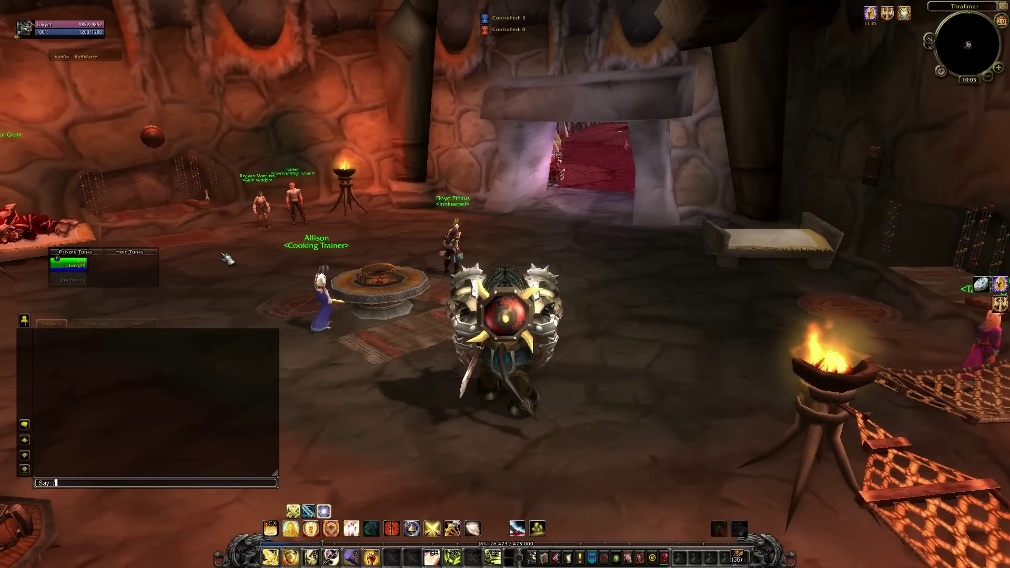
Step: Open Bartender4 settings with the /bar chat command and move its window to the top right
{"action": "type", "text": "bartender"}
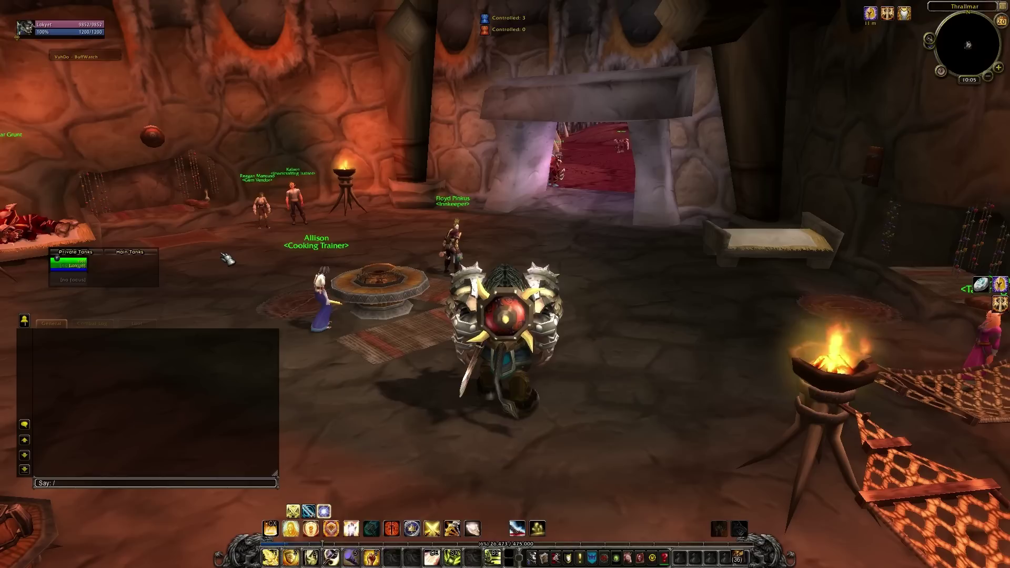
{"action": "key", "text": "BackSpace"}
{"action": "key", "text": "BackSpace"}
{"action": "key", "text": "BackSpace"}
{"action": "key", "text": "BackSpace"}
{"action": "key", "text": "BackSpace"}
{"action": "key", "text": "BackSpace"}
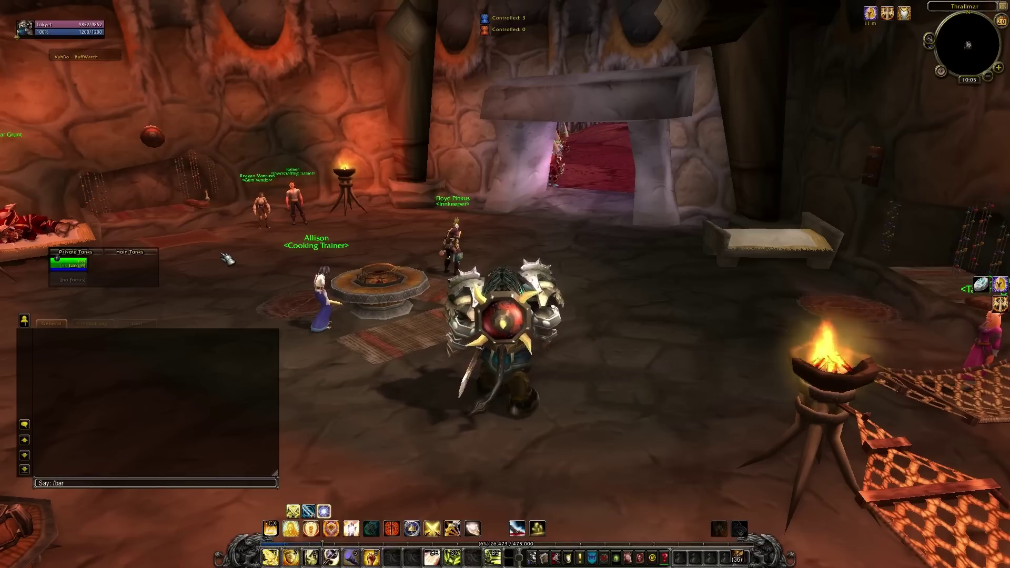
{"action": "key", "text": "Return"}
{"action": "left_click_drag", "start_coordinate": [502, 166], "coordinate": [762, 76]}
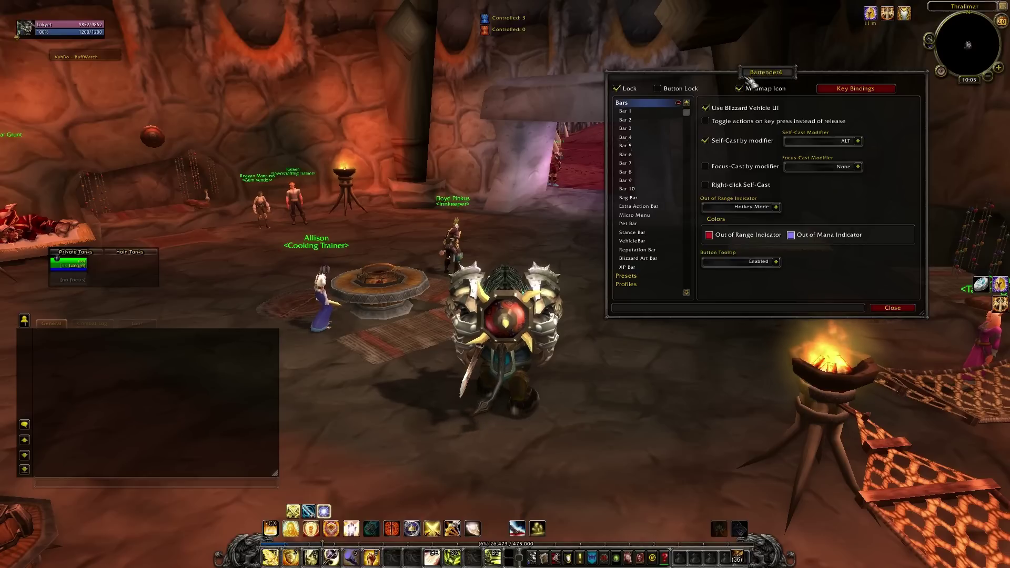
Step: Unlock the Bartender4 bars and show Bar 1's settings
{"action": "left_click", "coordinate": [630, 91]}
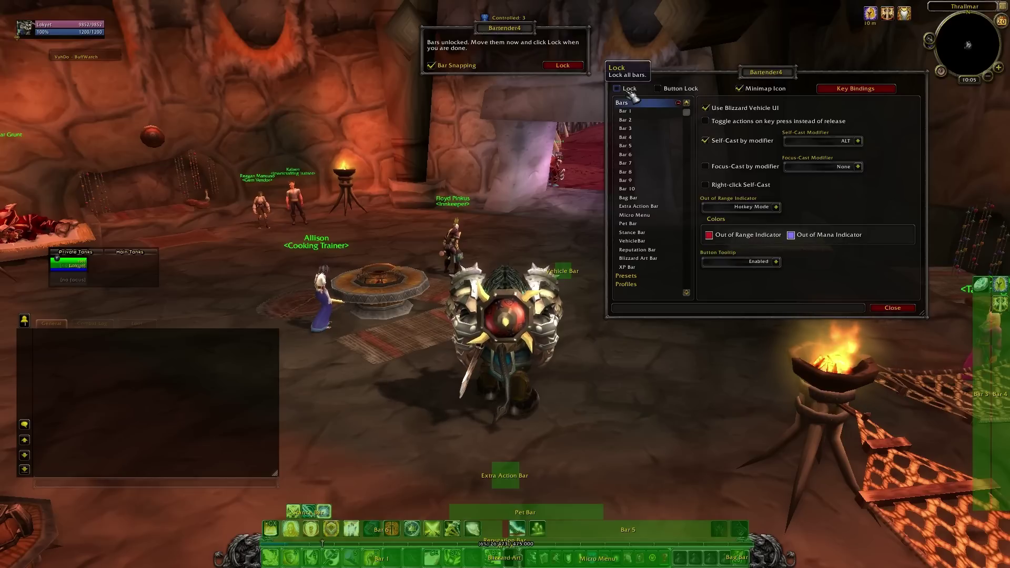
{"action": "left_click", "coordinate": [635, 112]}
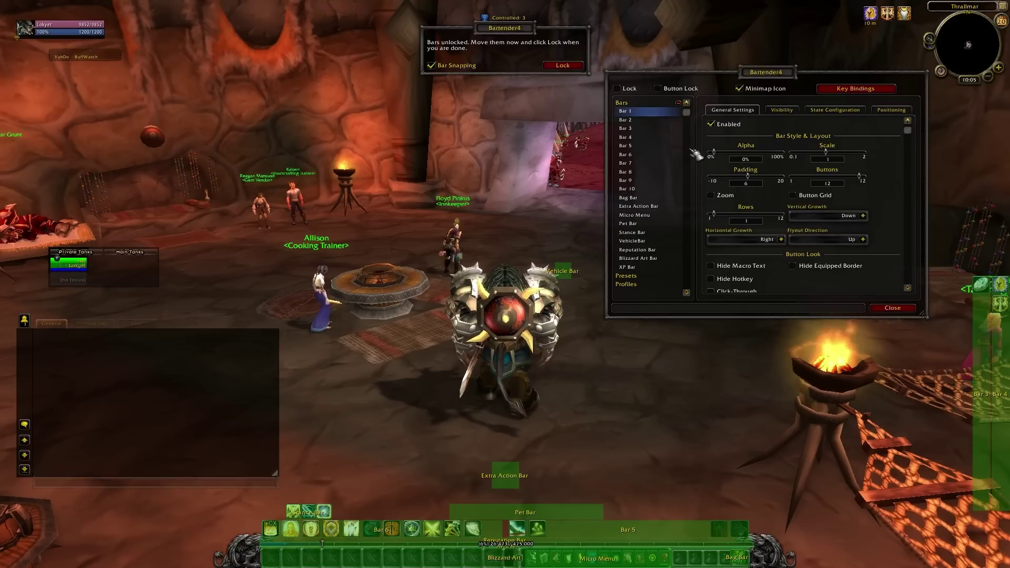
Step: Set Bar 1 alpha to 100% and enable its button grid, keeping padding 0 and 12 buttons
{"action": "mouse_move", "coordinate": [825, 152]}
{"action": "left_mouse_down"}
{"action": "mouse_move", "coordinate": [884, 158]}
{"action": "mouse_move", "coordinate": [807, 157]}
{"action": "mouse_move", "coordinate": [825, 154]}
{"action": "left_mouse_up"}
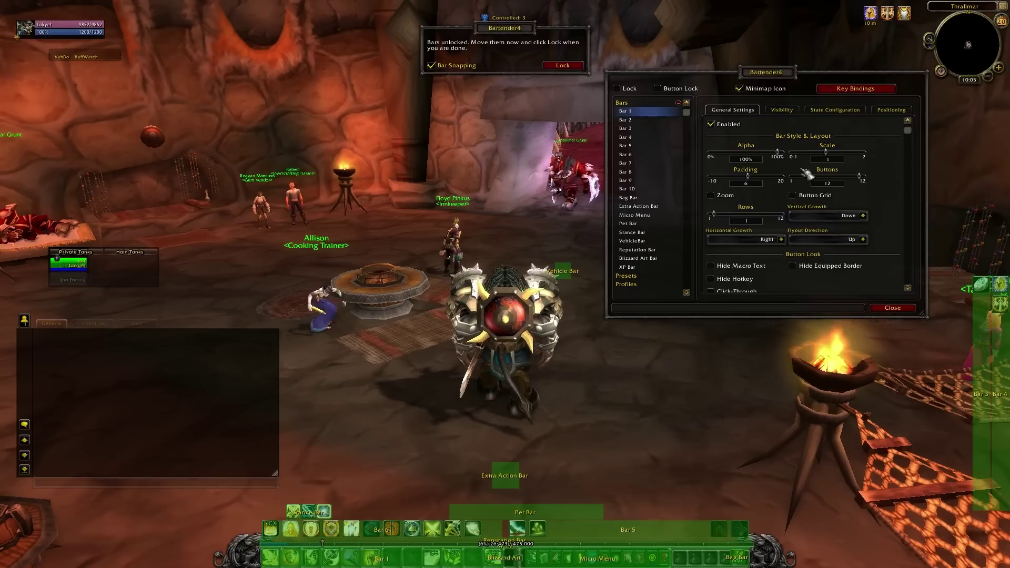
{"action": "mouse_move", "coordinate": [755, 180]}
{"action": "left_mouse_down"}
{"action": "mouse_move", "coordinate": [767, 180]}
{"action": "mouse_move", "coordinate": [747, 180]}
{"action": "left_mouse_up"}
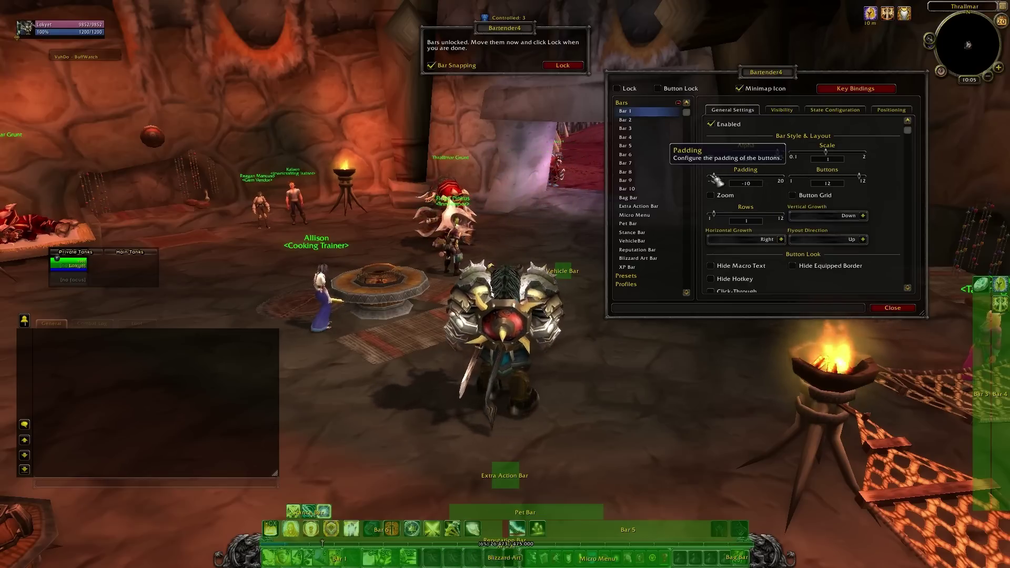
{"action": "mouse_move", "coordinate": [859, 180]}
{"action": "left_mouse_down"}
{"action": "mouse_move", "coordinate": [810, 180]}
{"action": "mouse_move", "coordinate": [863, 182]}
{"action": "left_mouse_up"}
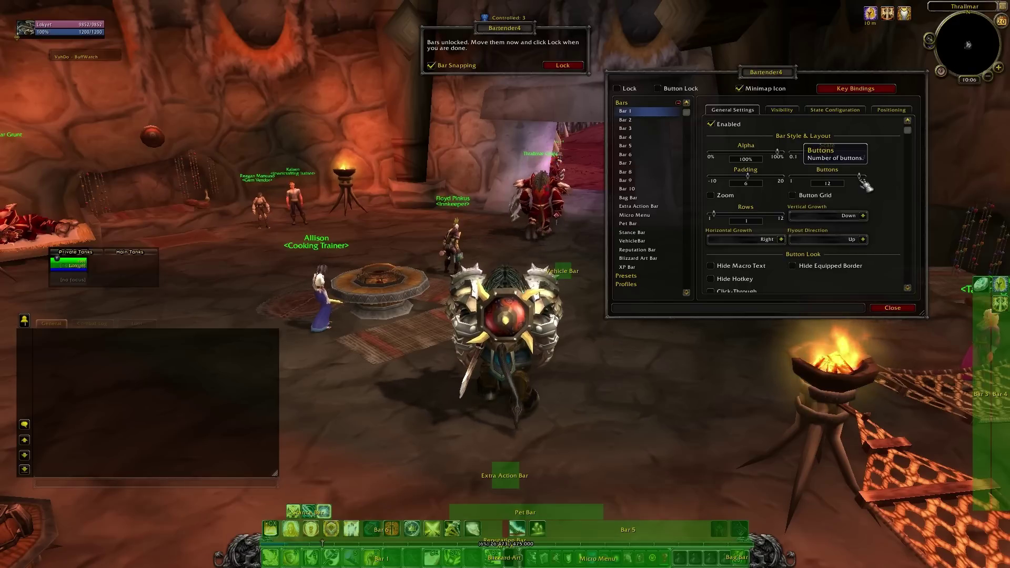
{"action": "left_click", "coordinate": [799, 197]}
{"action": "left_click", "coordinate": [799, 197]}
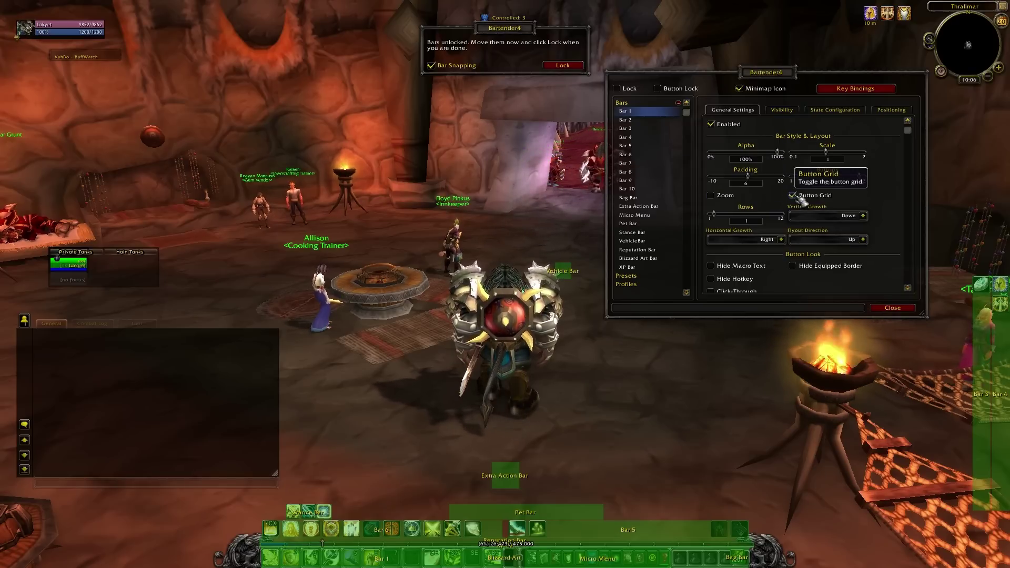
{"action": "left_click", "coordinate": [800, 197]}
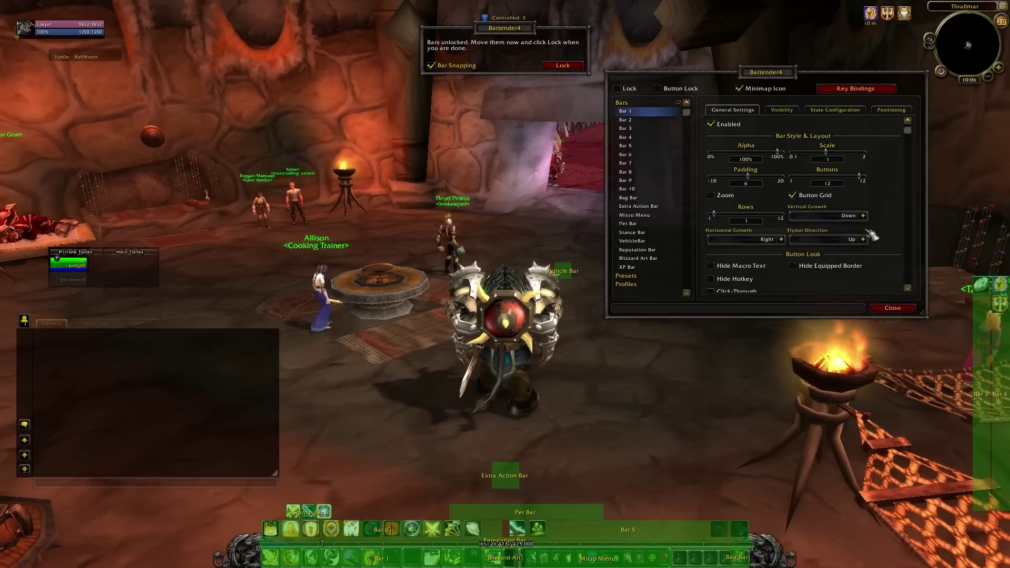
{"action": "left_click", "coordinate": [863, 240]}
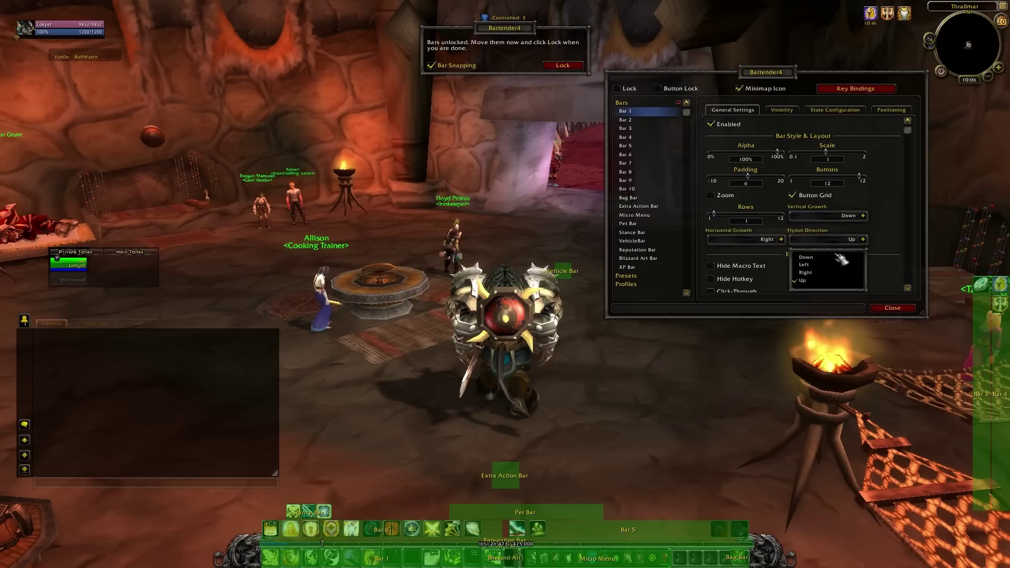
Step: Keep Bar 1's flyout direction Up, then enable Bar 10 and drag it into place
{"action": "left_click", "coordinate": [821, 281]}
{"action": "left_click", "coordinate": [625, 119]}
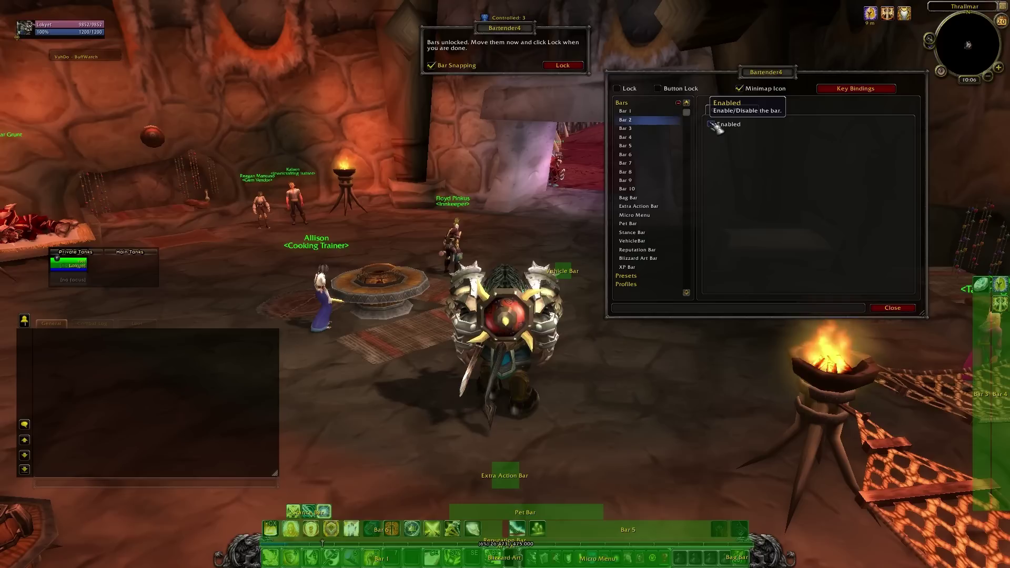
{"action": "left_click", "coordinate": [627, 197]}
{"action": "left_click", "coordinate": [626, 189]}
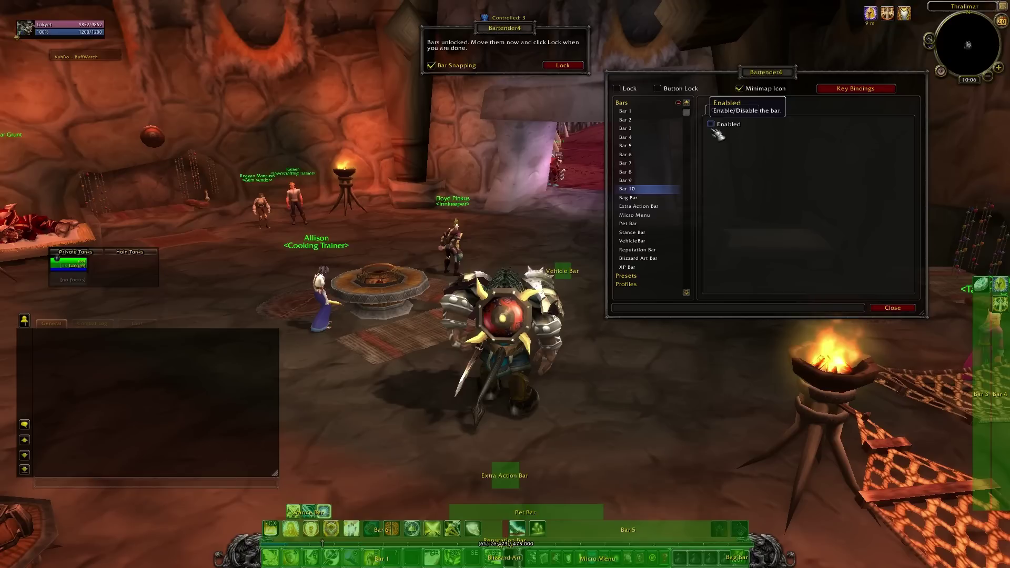
{"action": "left_click", "coordinate": [710, 125]}
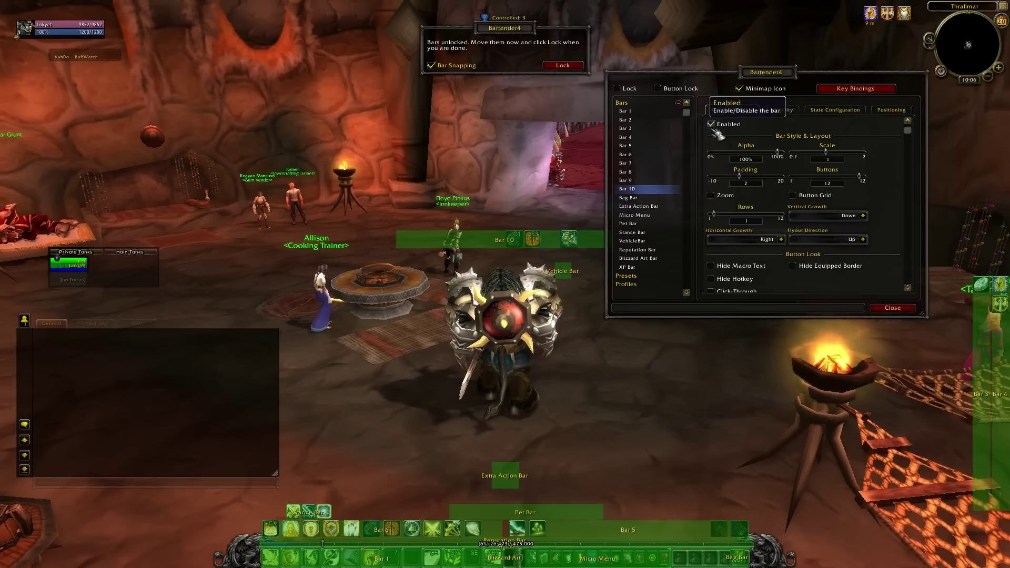
{"action": "left_click_drag", "start_coordinate": [565, 239], "coordinate": [504, 370]}
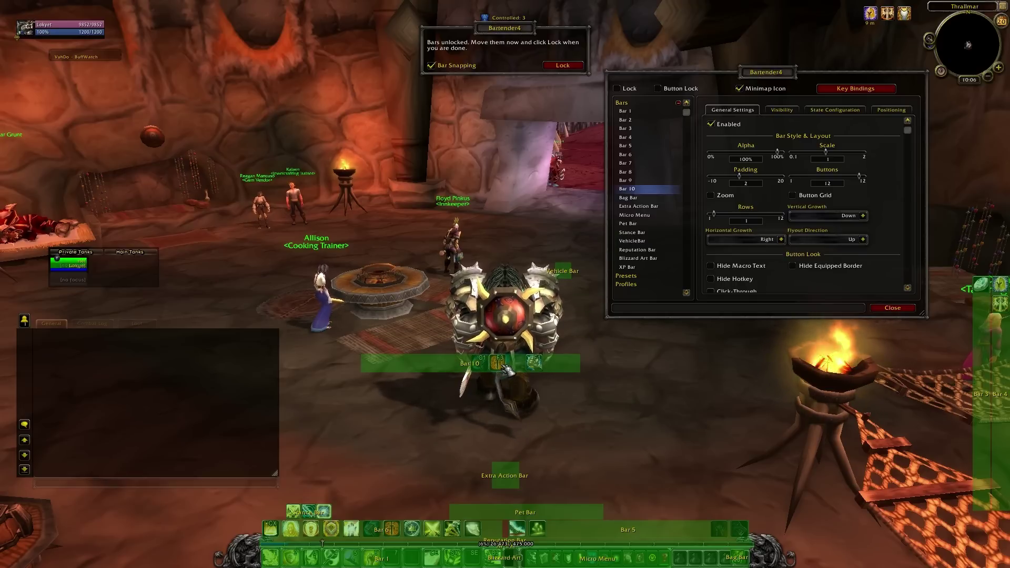
{"action": "left_click_drag", "start_coordinate": [515, 368], "coordinate": [454, 203]}
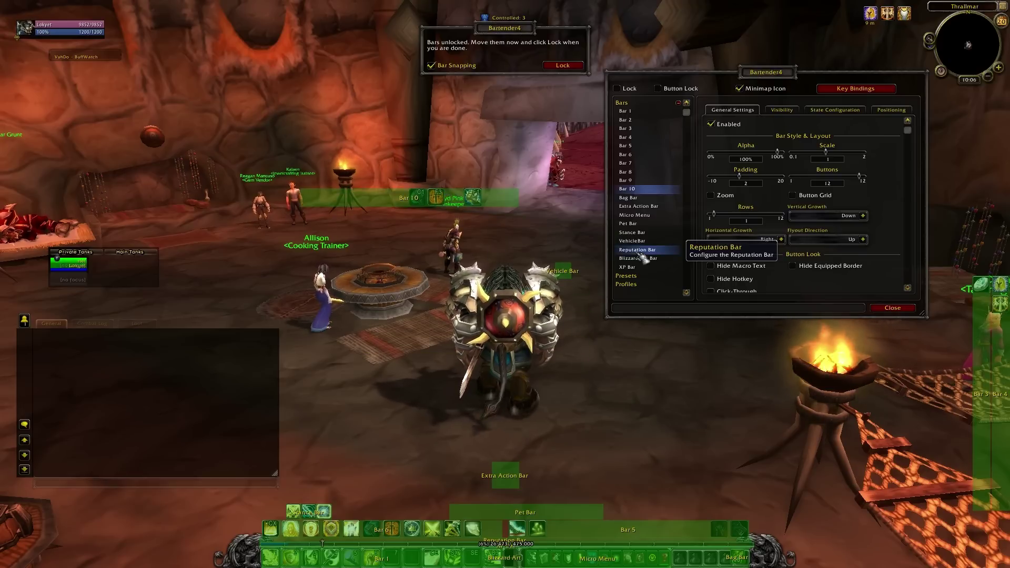
{"action": "scroll", "coordinate": [643, 258], "scroll_direction": "down", "scroll_amount": 1}
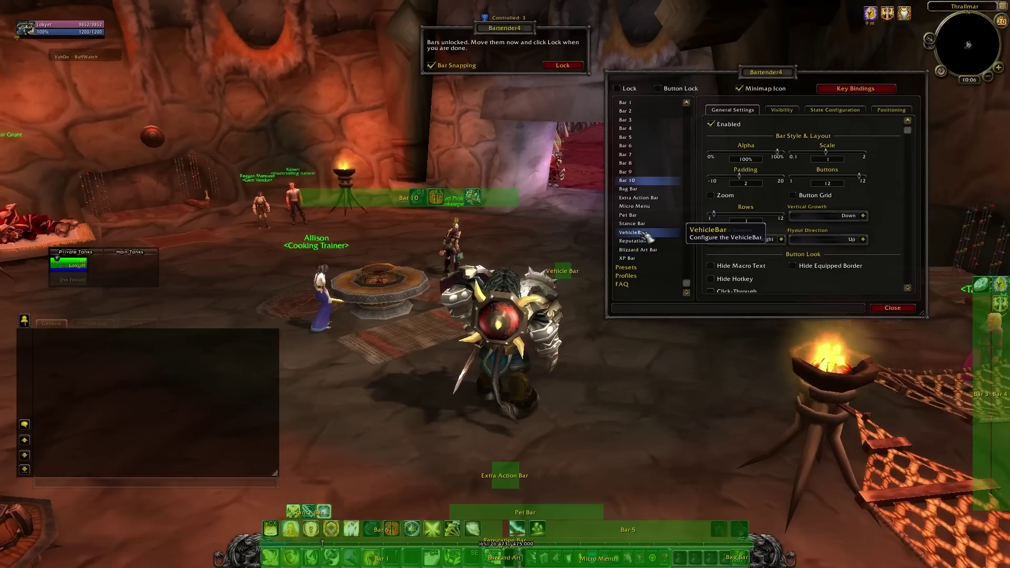
Step: Disable the Blizzard Art Bar and move Bar 1 up to mid-screen
{"action": "left_click", "coordinate": [637, 249]}
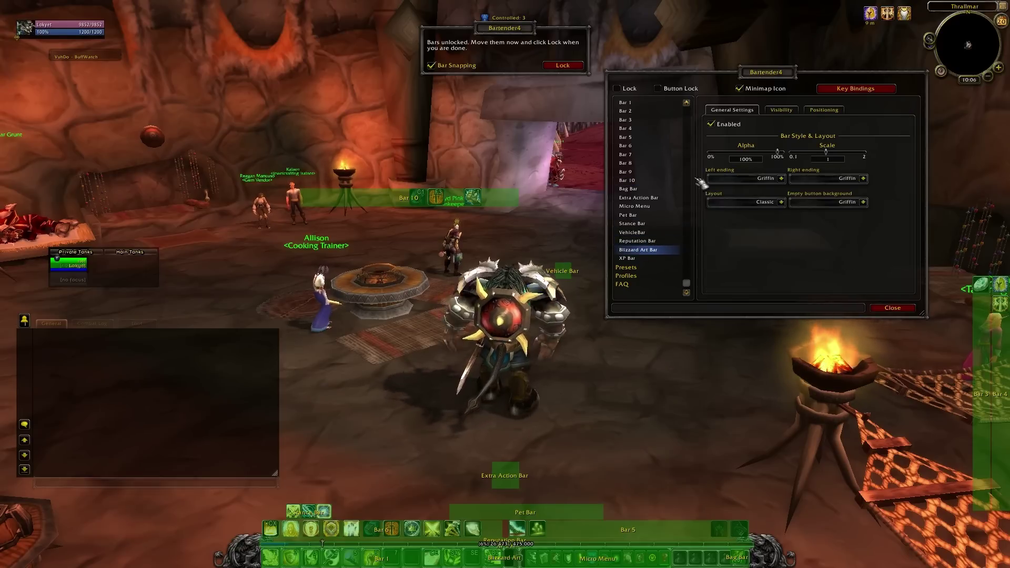
{"action": "left_click", "coordinate": [711, 125]}
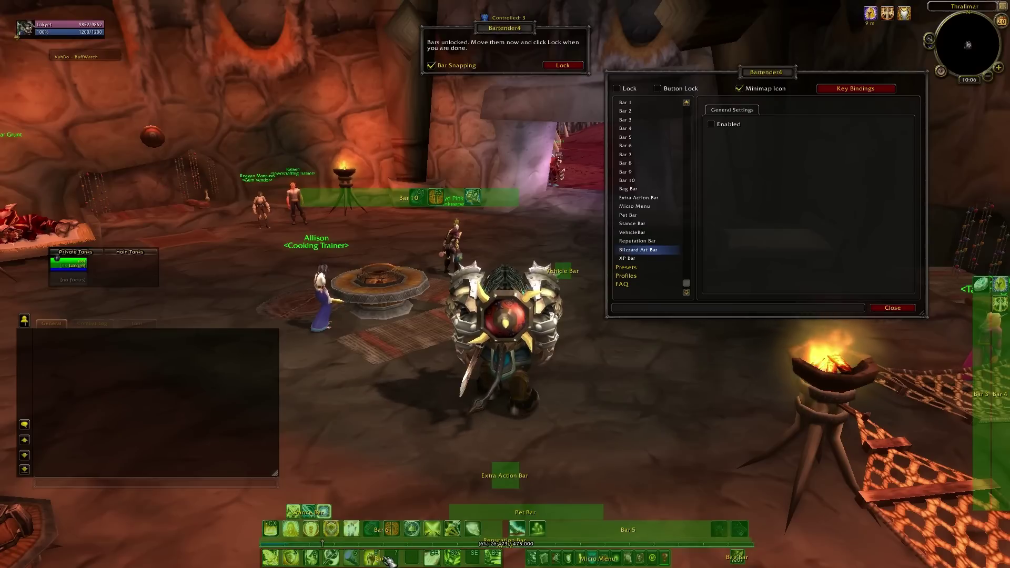
{"action": "left_click_drag", "start_coordinate": [389, 562], "coordinate": [527, 413]}
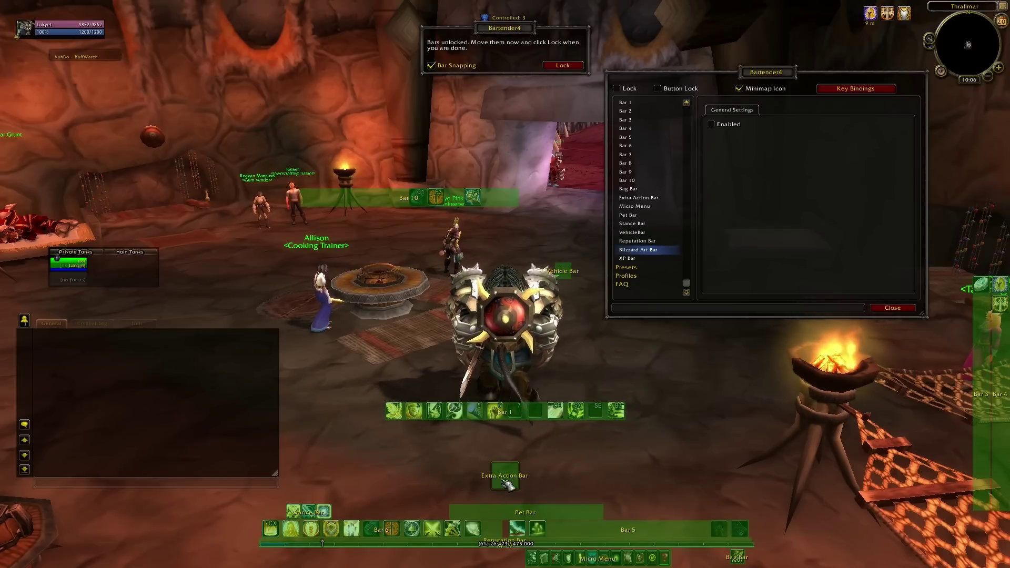
Step: Arrange the Extra Action, Pet, Stance, Reputation bars and Bars 5 and 6 around Bar 1
{"action": "left_click_drag", "start_coordinate": [459, 395], "coordinate": [377, 306]}
{"action": "left_click_drag", "start_coordinate": [376, 527], "coordinate": [500, 429]}
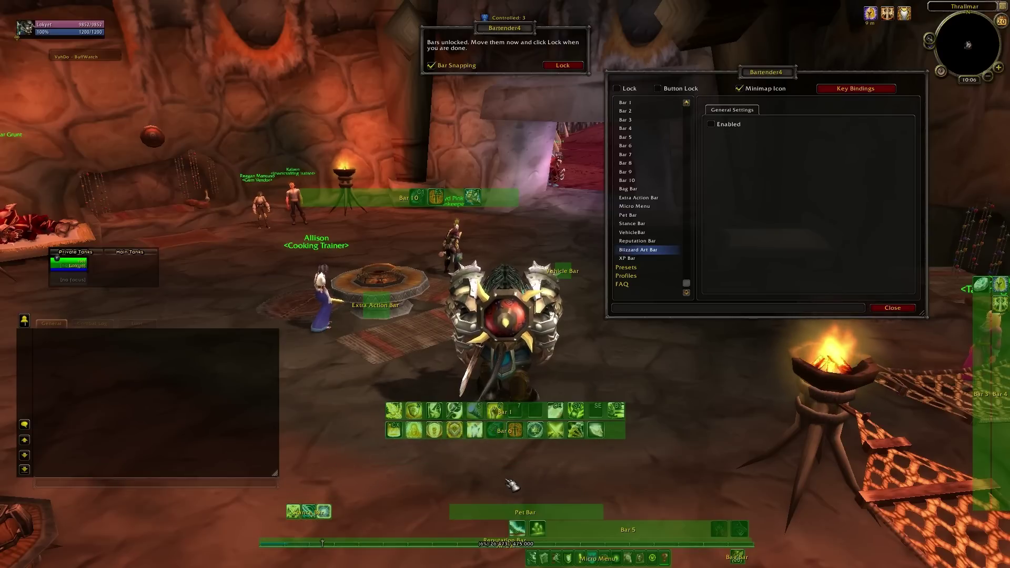
{"action": "left_click_drag", "start_coordinate": [516, 507], "coordinate": [451, 389]}
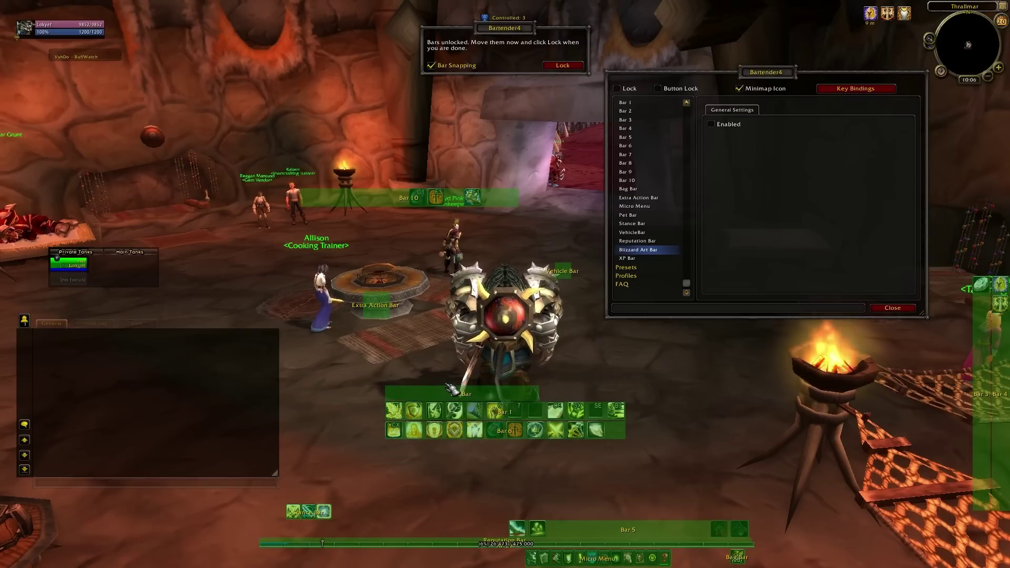
{"action": "left_click_drag", "start_coordinate": [562, 523], "coordinate": [461, 451]}
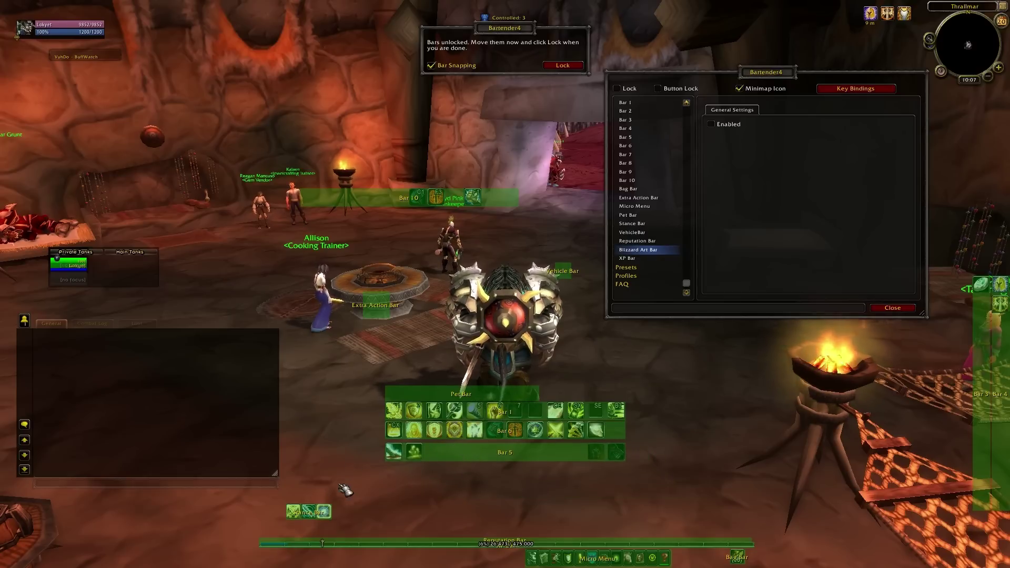
{"action": "left_click_drag", "start_coordinate": [329, 512], "coordinate": [623, 393]}
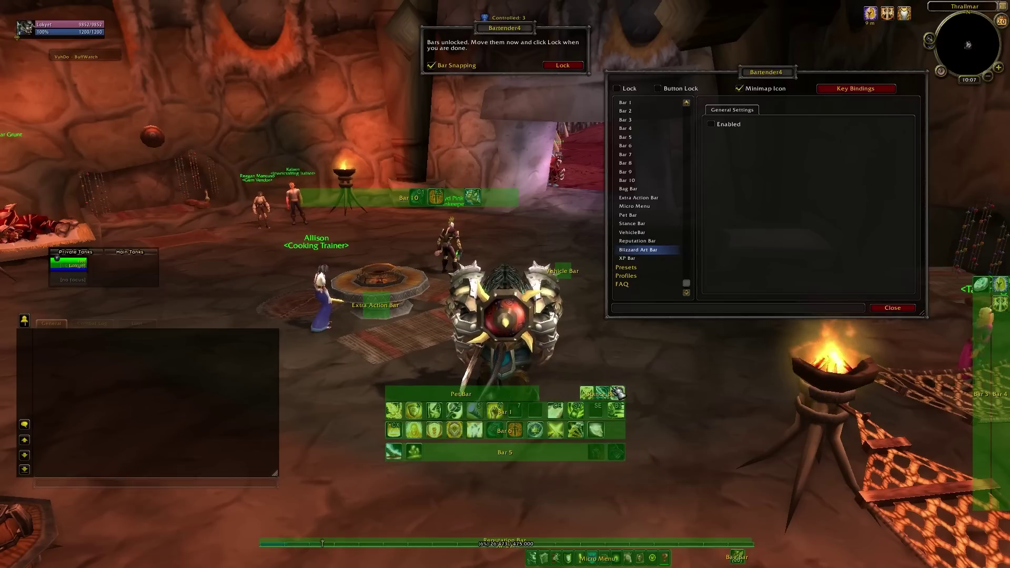
{"action": "left_click_drag", "start_coordinate": [522, 542], "coordinate": [524, 384]}
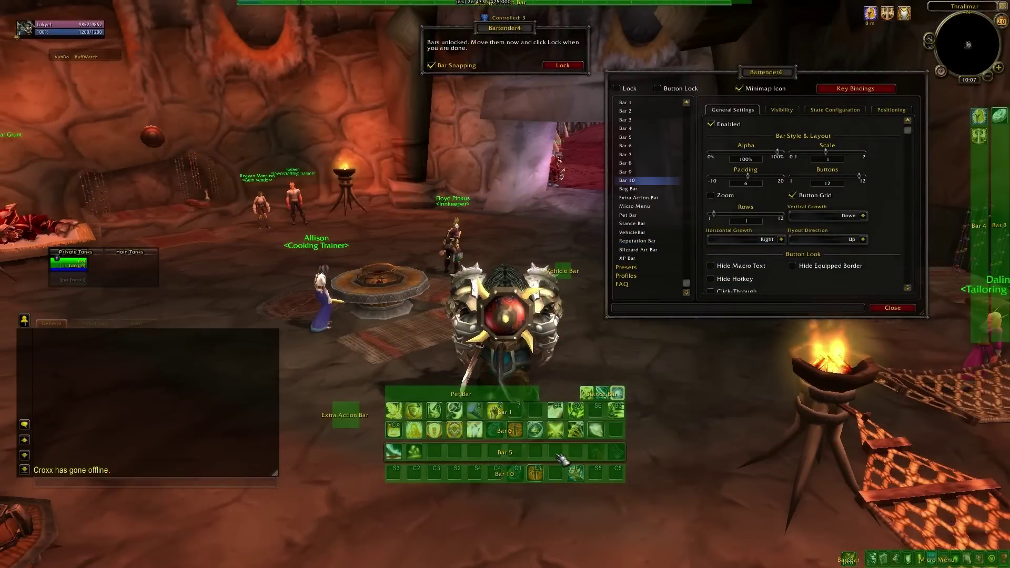
Step: Nudge Bar 5 slightly within the central bar stack
{"action": "left_click_drag", "start_coordinate": [561, 459], "coordinate": [547, 474]}
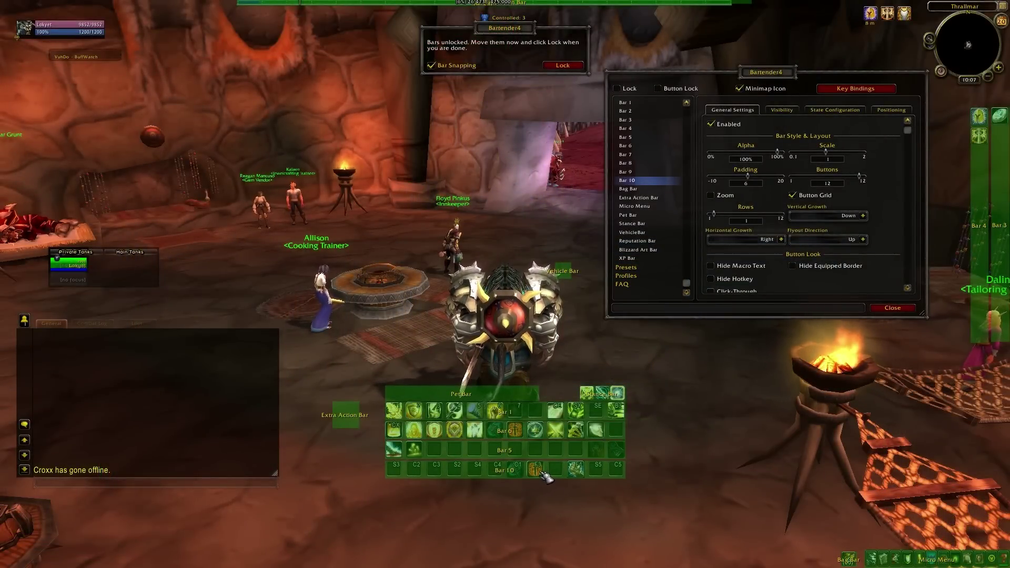
Step: Place the Vehicle Bar left of the Stance Bar and lock all Bartender4 bars
{"action": "left_click_drag", "start_coordinate": [565, 282], "coordinate": [567, 410]}
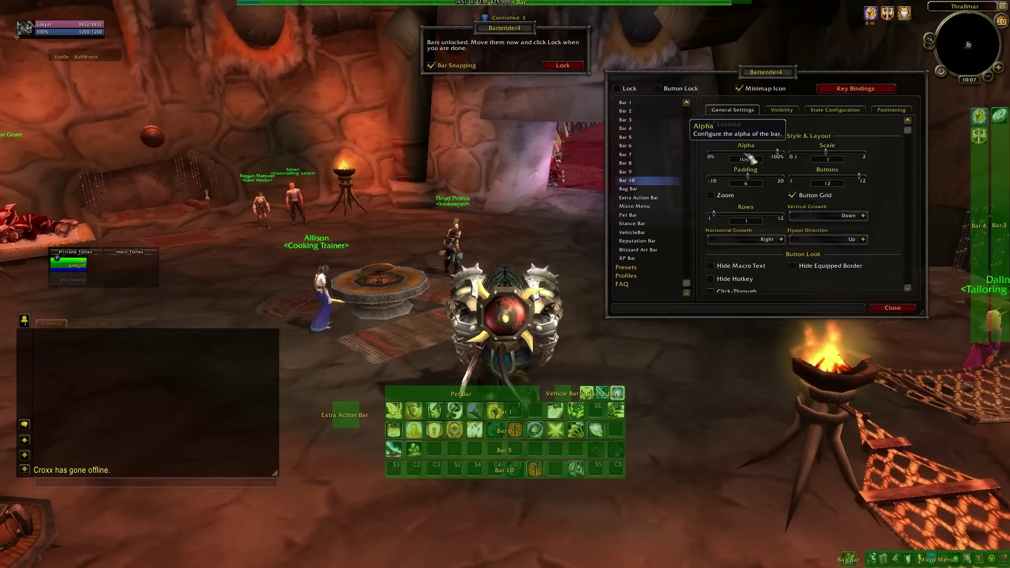
{"action": "left_click", "coordinate": [576, 67]}
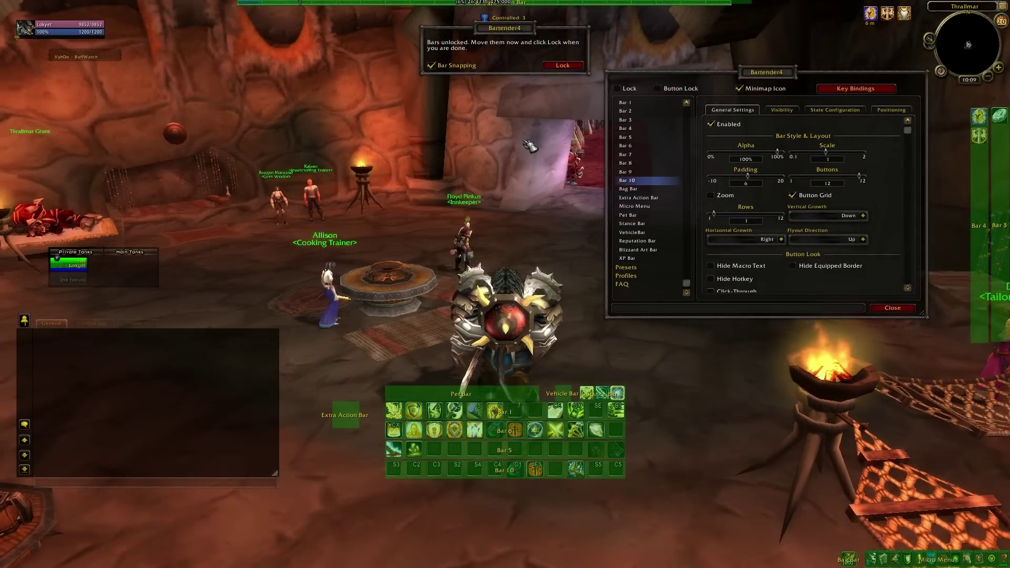
{"action": "left_click", "coordinate": [620, 90]}
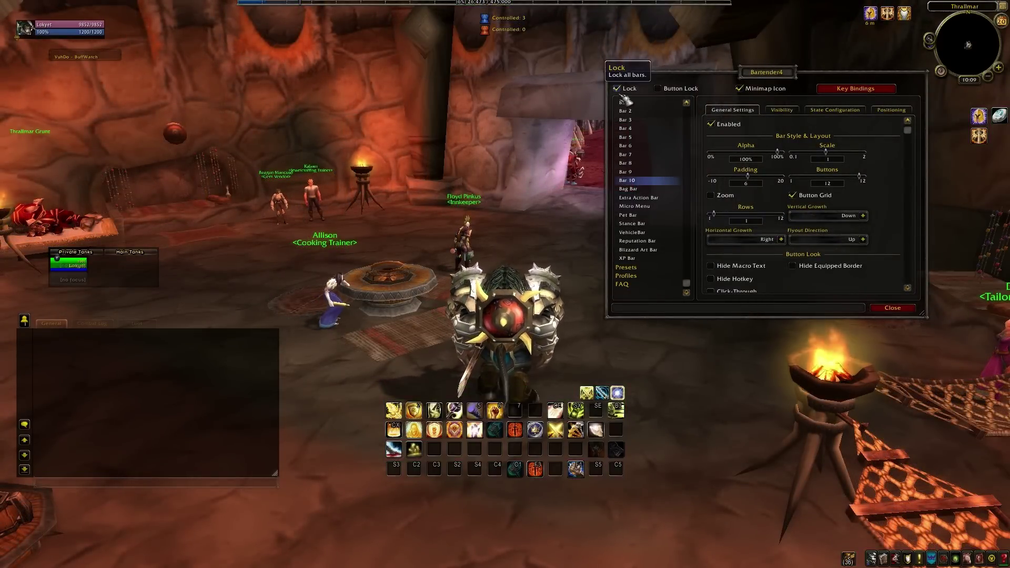
Step: Bind Ctrl+T, Shift+G, G, Shift+Q, Ctrl+3, F3 and F2 to the Bar 6 buttons
{"action": "left_click", "coordinate": [840, 90]}
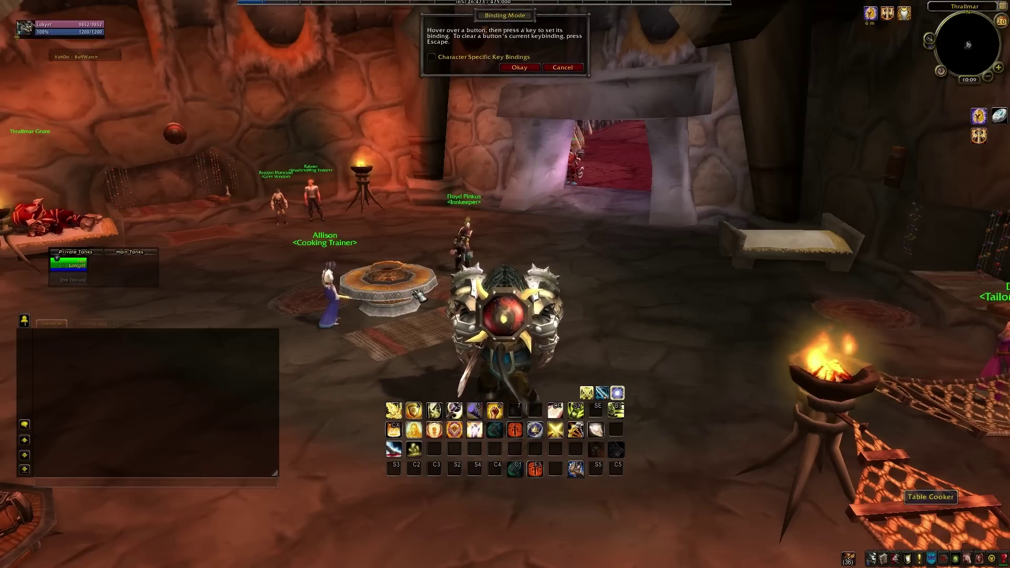
{"action": "key", "text": "ctrl+t"}
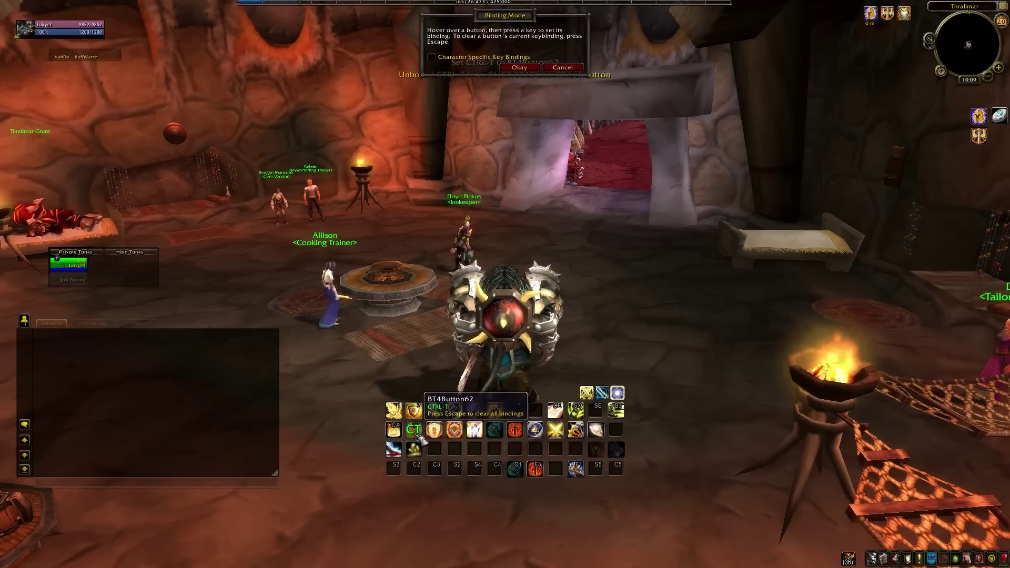
{"action": "key", "text": "shift+g"}
{"action": "key", "text": "g"}
{"action": "key", "text": "shift+q"}
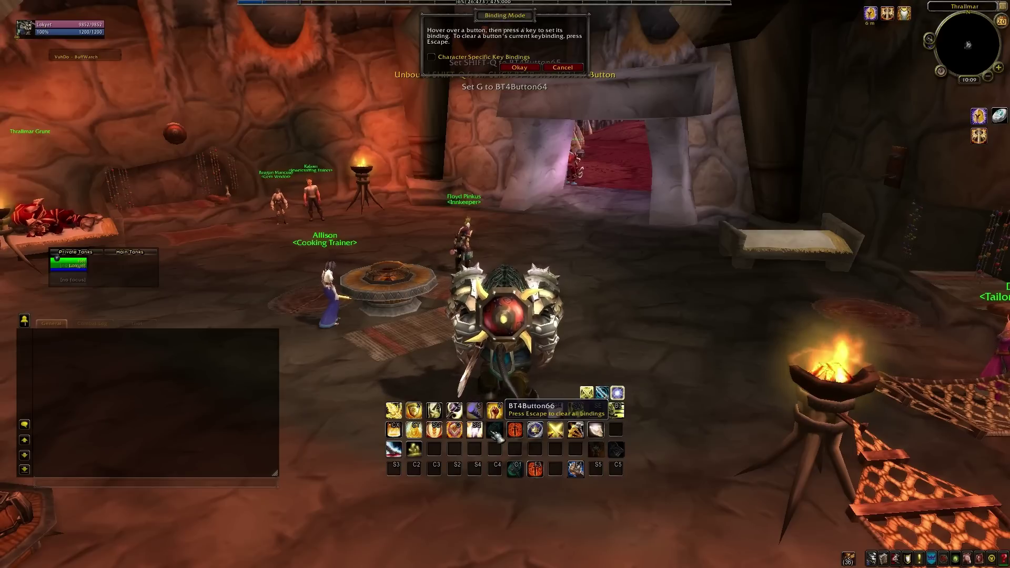
{"action": "key", "text": "ctrl+3"}
{"action": "key", "text": "F3"}
{"action": "key", "text": "F2"}
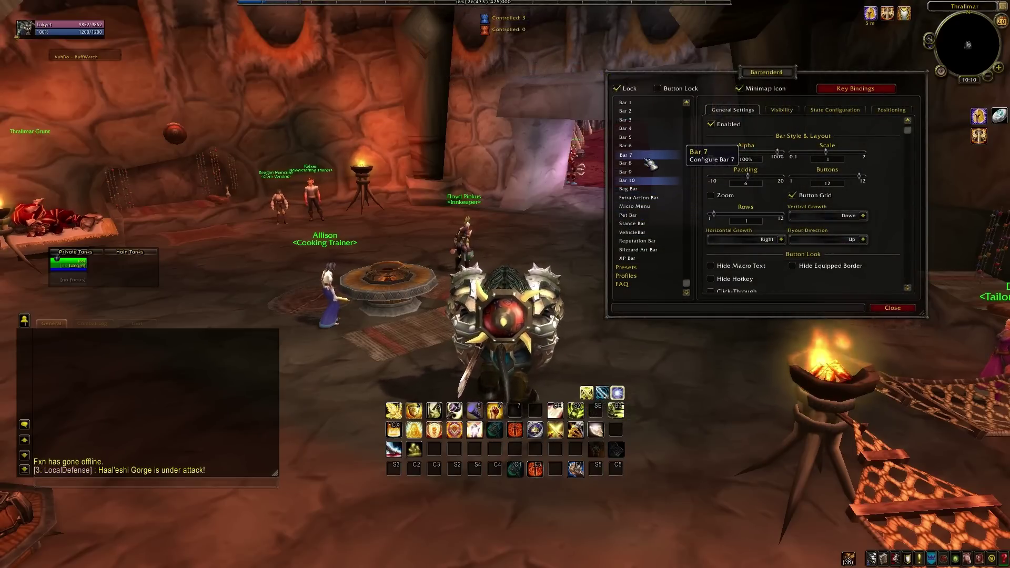
Step: Move Bar 7 just above the central bar stack with Button Grid enabled, then relock the bars
{"action": "left_click", "coordinate": [645, 156]}
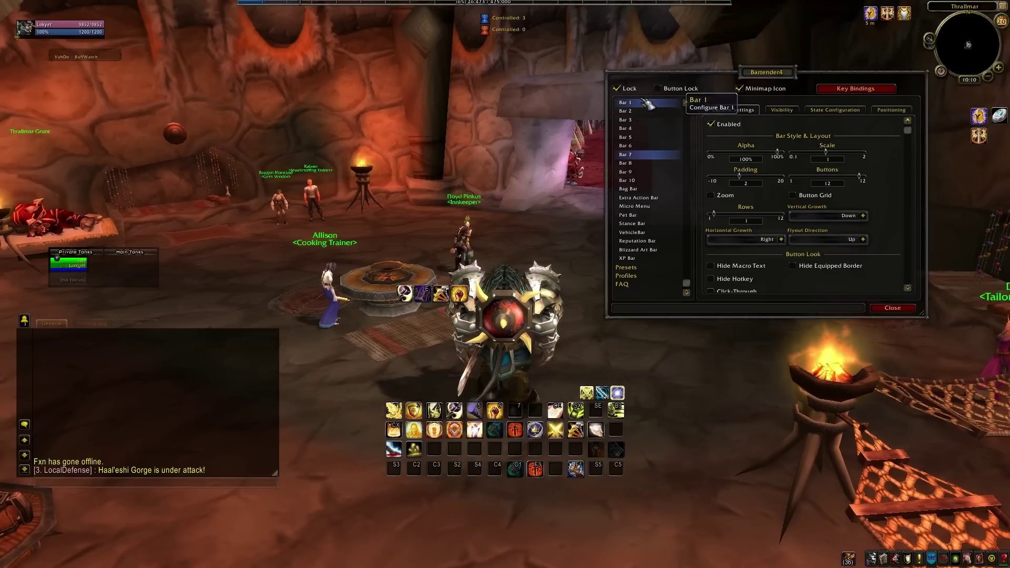
{"action": "left_click", "coordinate": [618, 88]}
{"action": "left_click_drag", "start_coordinate": [495, 296], "coordinate": [453, 348]}
{"action": "left_click", "coordinate": [798, 200]}
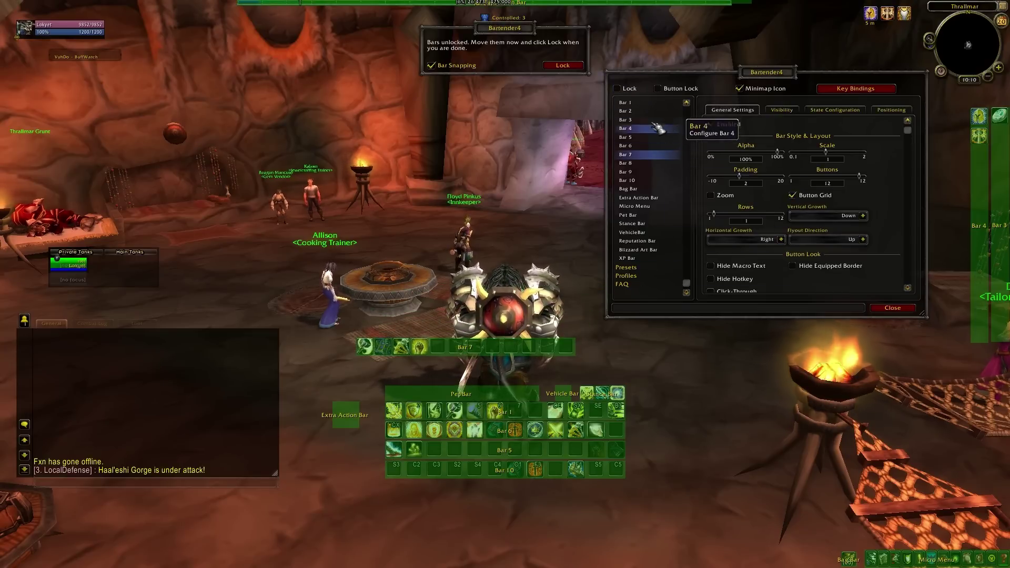
{"action": "left_click", "coordinate": [617, 89]}
Step: Clear Bar 7 and add Eternal Flame, Flash of Light, Hammer of the Righteous and Cleanse from the Spellbook
{"action": "key", "text": "p"}
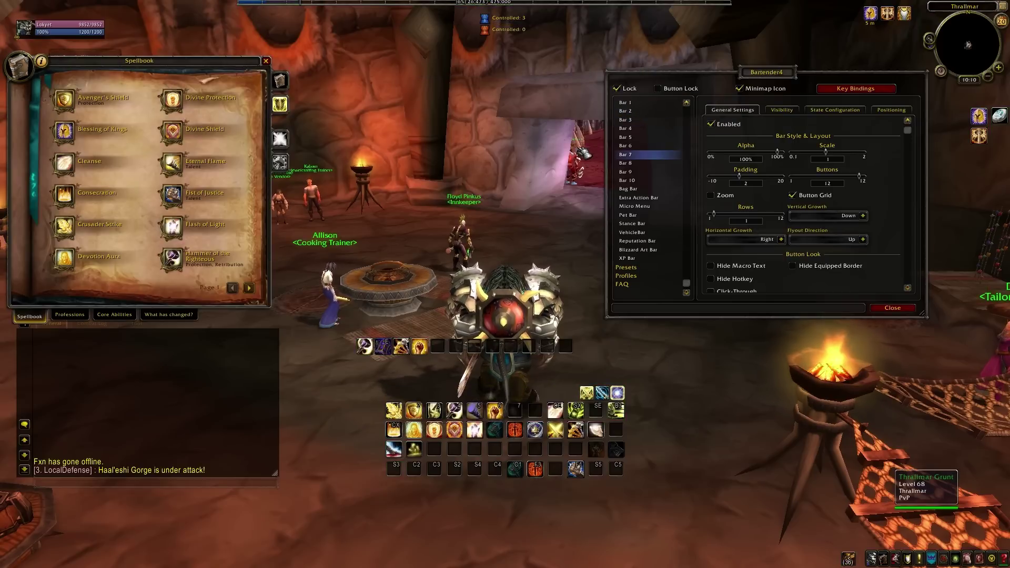
{"action": "left_click_drag", "start_coordinate": [172, 162], "coordinate": [372, 387]}
{"action": "left_click_drag", "start_coordinate": [401, 347], "coordinate": [284, 321]}
{"action": "left_click_drag", "start_coordinate": [172, 227], "coordinate": [365, 345]}
{"action": "left_click_drag", "start_coordinate": [172, 258], "coordinate": [382, 345]}
{"action": "left_click_drag", "start_coordinate": [65, 162], "coordinate": [401, 345]}
Step: Fill the remaining Bar 7 slots with spells, then set Bar 7's Alpha to 0%
{"action": "left_click_drag", "start_coordinate": [65, 130], "coordinate": [419, 346]}
{"action": "scroll", "coordinate": [79, 105], "scroll_direction": "down", "scroll_amount": 1}
{"action": "left_click_drag", "start_coordinate": [172, 257], "coordinate": [438, 346]}
{"action": "left_click_drag", "start_coordinate": [172, 195], "coordinate": [455, 346]}
{"action": "left_click_drag", "start_coordinate": [64, 162], "coordinate": [474, 346]}
{"action": "left_click_drag", "start_coordinate": [172, 162], "coordinate": [492, 346]}
{"action": "left_click_drag", "start_coordinate": [64, 193], "coordinate": [510, 346]}
{"action": "left_click_drag", "start_coordinate": [172, 131], "coordinate": [528, 346]}
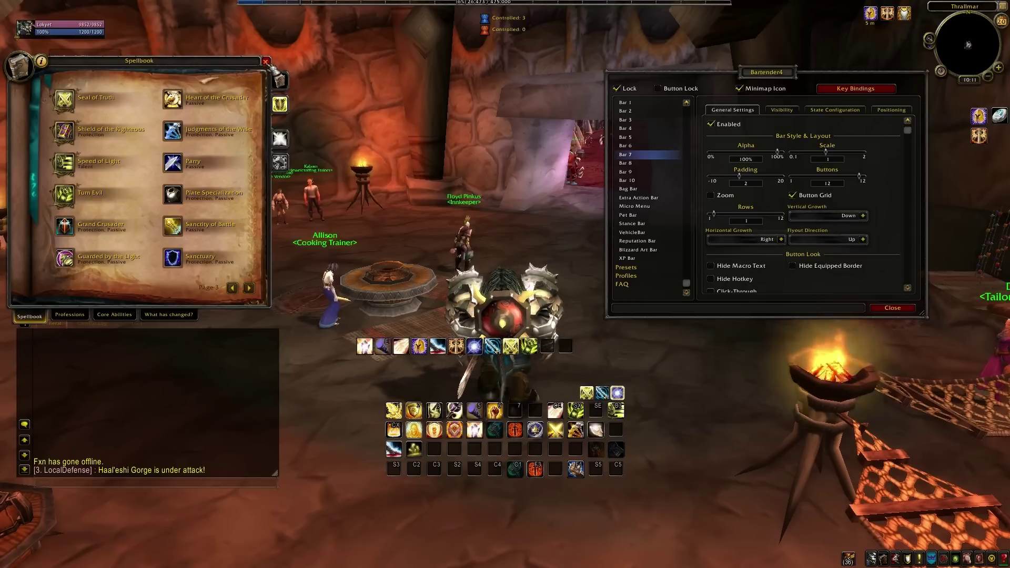
{"action": "left_click", "coordinate": [266, 61]}
{"action": "left_click_drag", "start_coordinate": [783, 156], "coordinate": [711, 156]}
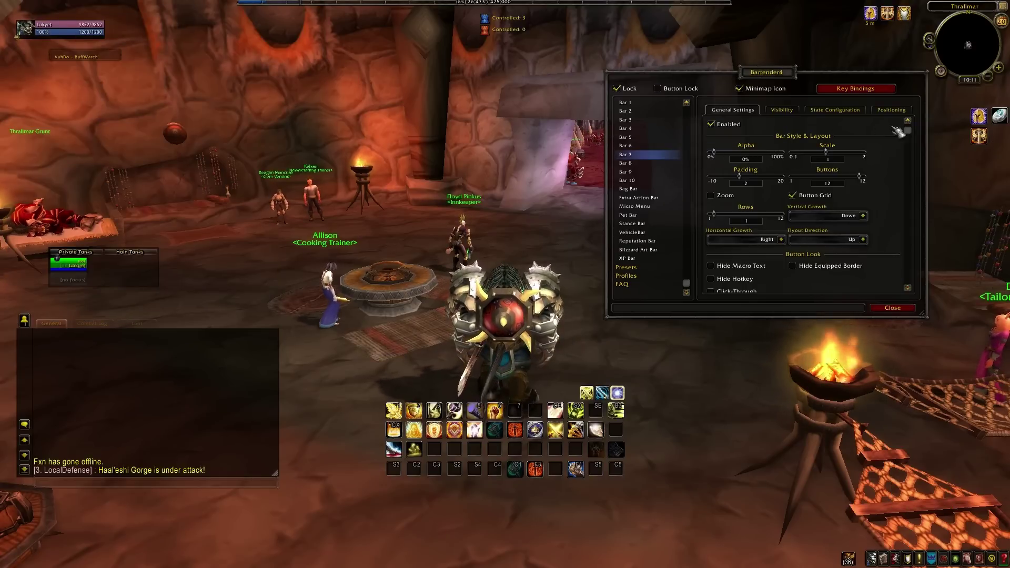
Step: Cast Righteous Fury, Seal of Righteousness, Blessing of Kings and Cleanse from the invisible Bar 7 buttons
{"action": "left_click_drag", "start_coordinate": [907, 132], "coordinate": [908, 278]}
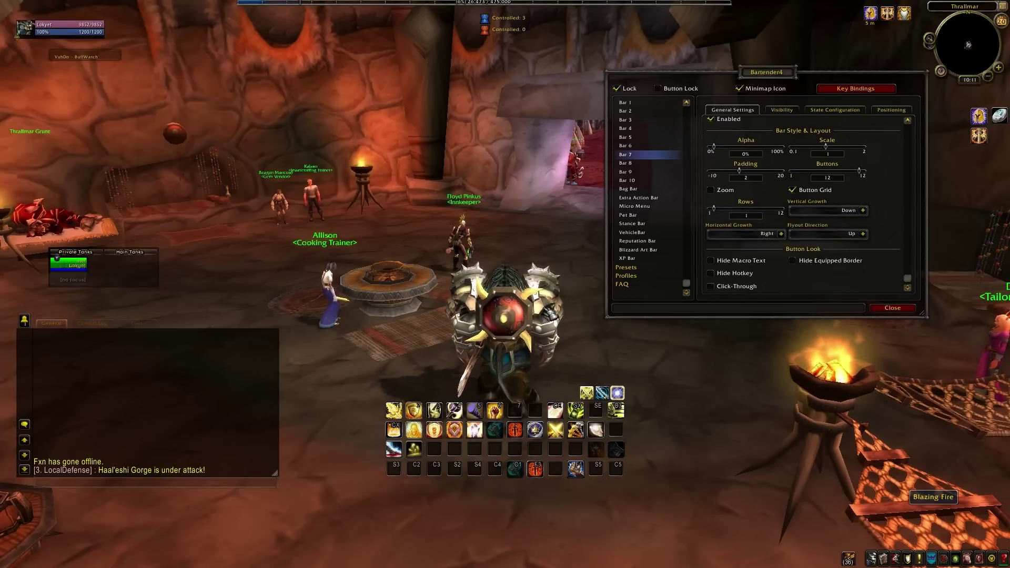
{"action": "left_click", "coordinate": [462, 348]}
{"action": "left_click", "coordinate": [447, 351]}
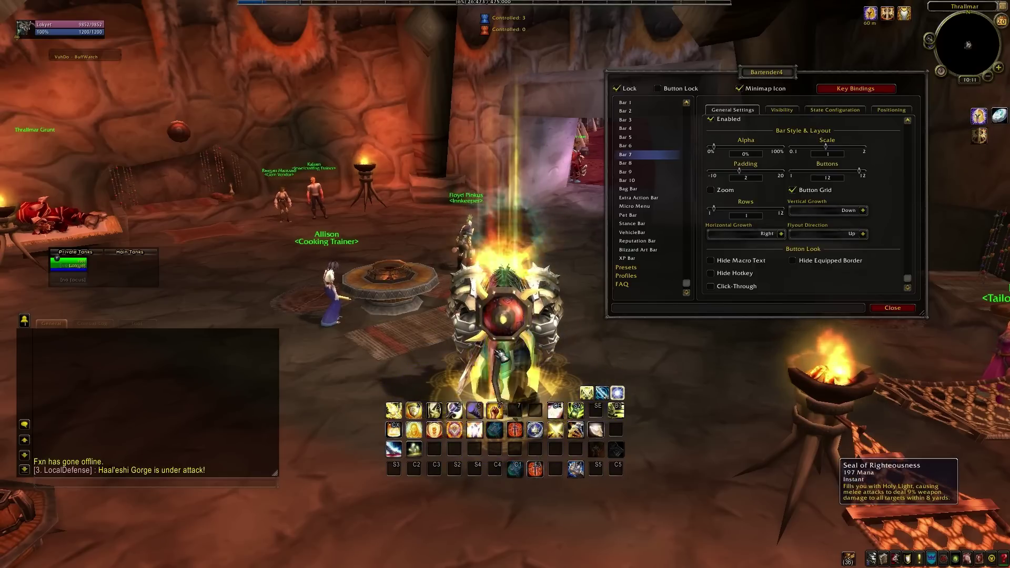
{"action": "left_click", "coordinate": [429, 353]}
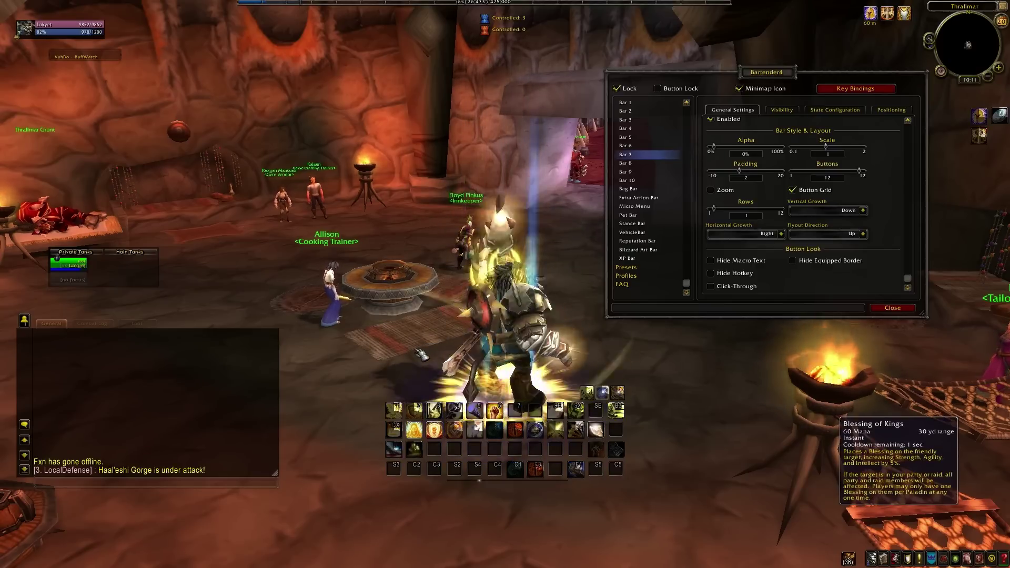
{"action": "left_click", "coordinate": [401, 355]}
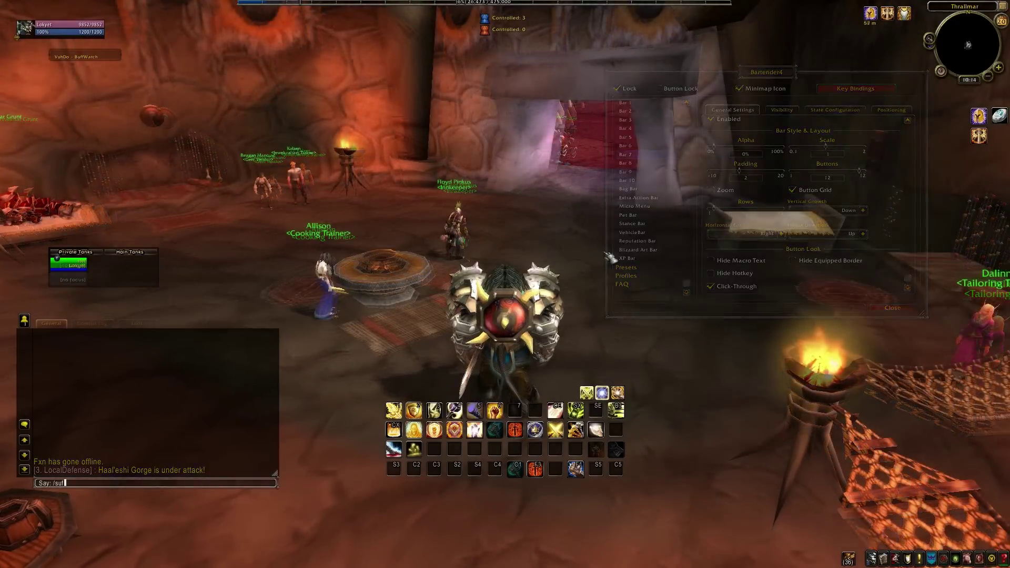
Step: Open Shadowed UF via /suf at the upper right, review Enabled Units and Hide Blizzard, then General
{"action": "type", "text": "/suf"}
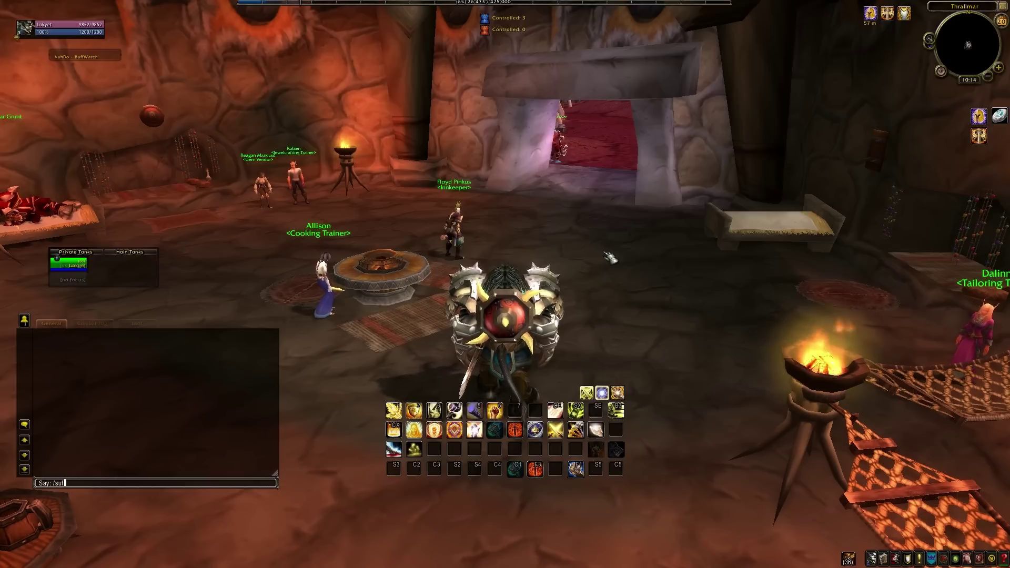
{"action": "key", "text": "Return"}
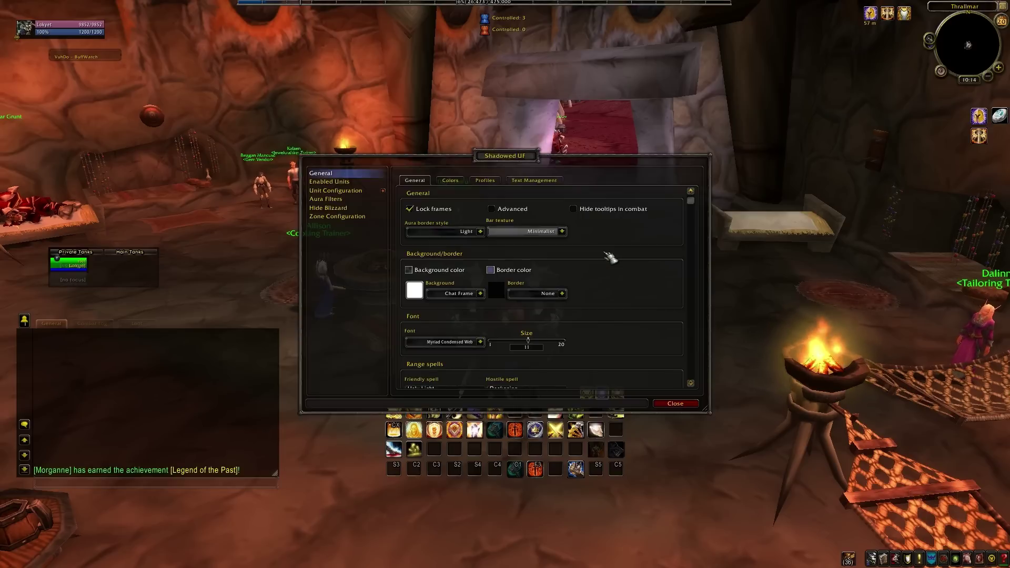
{"action": "left_click_drag", "start_coordinate": [520, 158], "coordinate": [772, 82]}
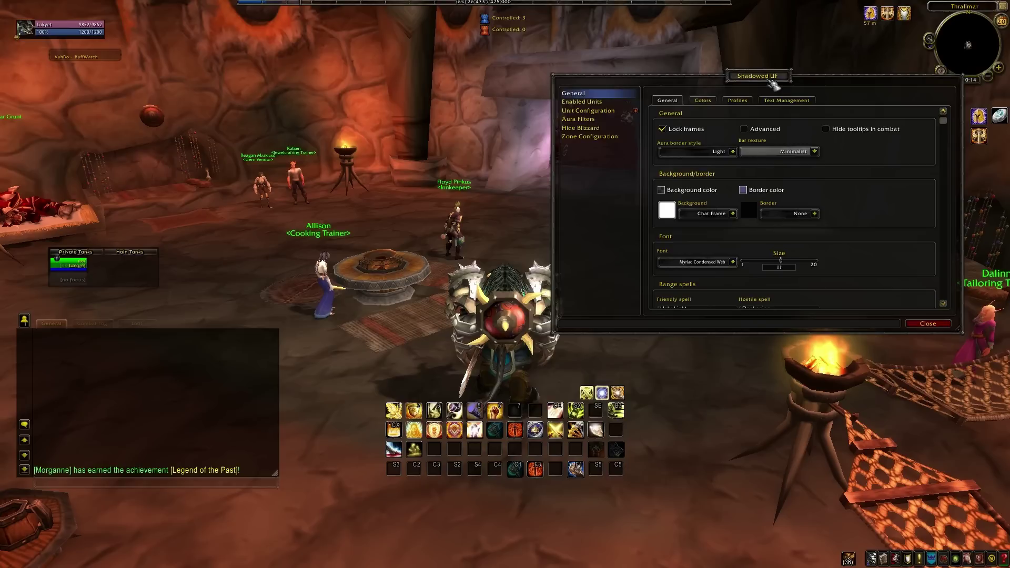
{"action": "left_click", "coordinate": [582, 102]}
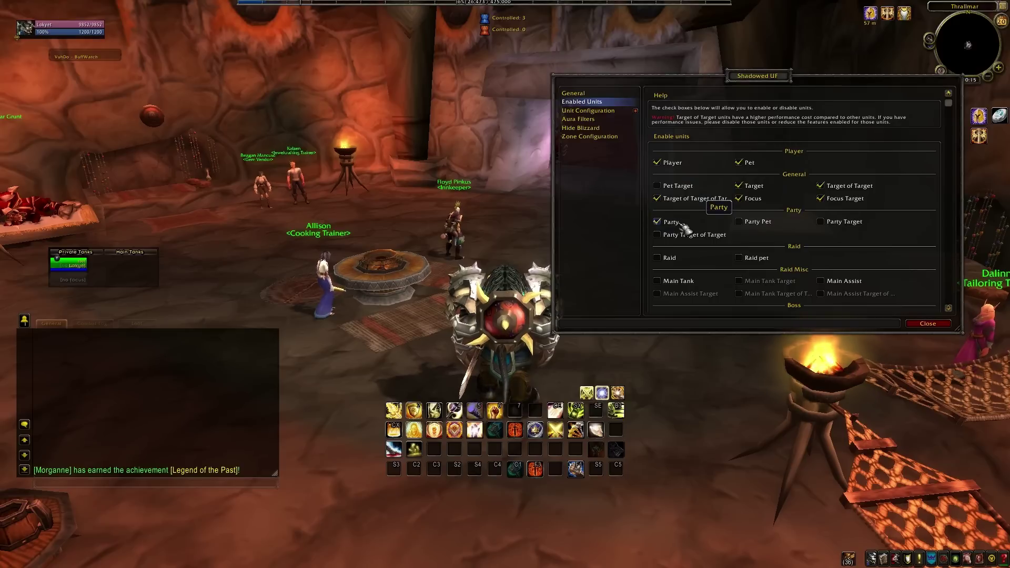
{"action": "left_click", "coordinate": [585, 129]}
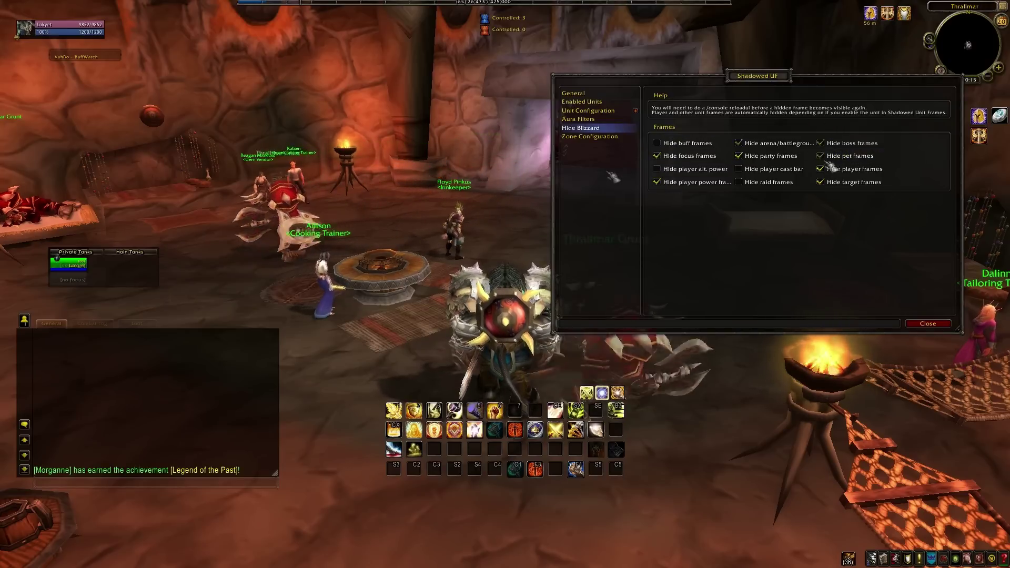
{"action": "left_click", "coordinate": [578, 94]}
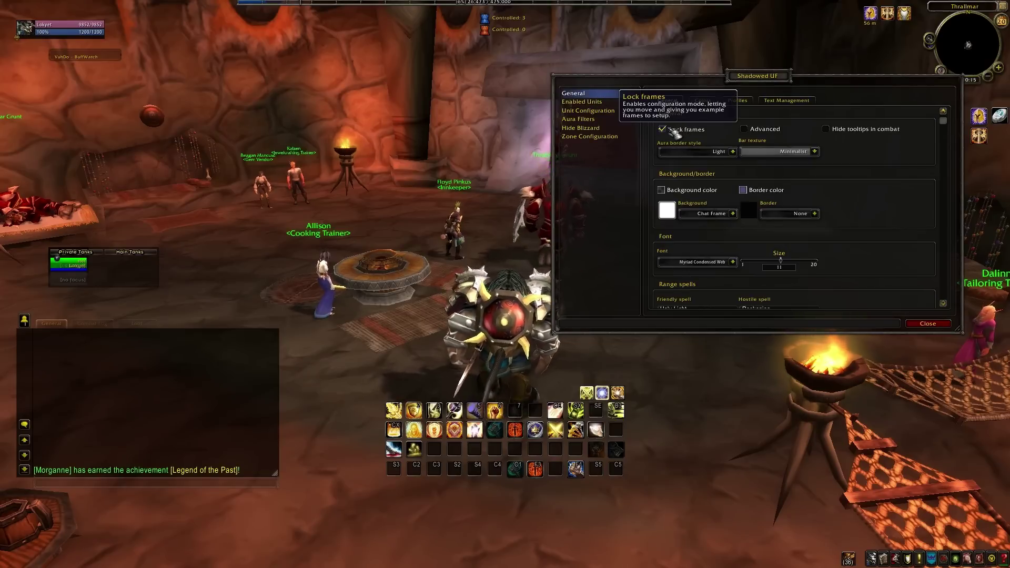
Step: Unlock the frames and roughly arrange boss, target, focus, pet, player and BuffWatch frames
{"action": "left_click", "coordinate": [673, 131]}
{"action": "left_click_drag", "start_coordinate": [754, 86], "coordinate": [788, 140]}
{"action": "left_click_drag", "start_coordinate": [518, 151], "coordinate": [678, 63]}
{"action": "left_click_drag", "start_coordinate": [489, 226], "coordinate": [369, 167]}
{"action": "left_click_drag", "start_coordinate": [166, 68], "coordinate": [378, 125]}
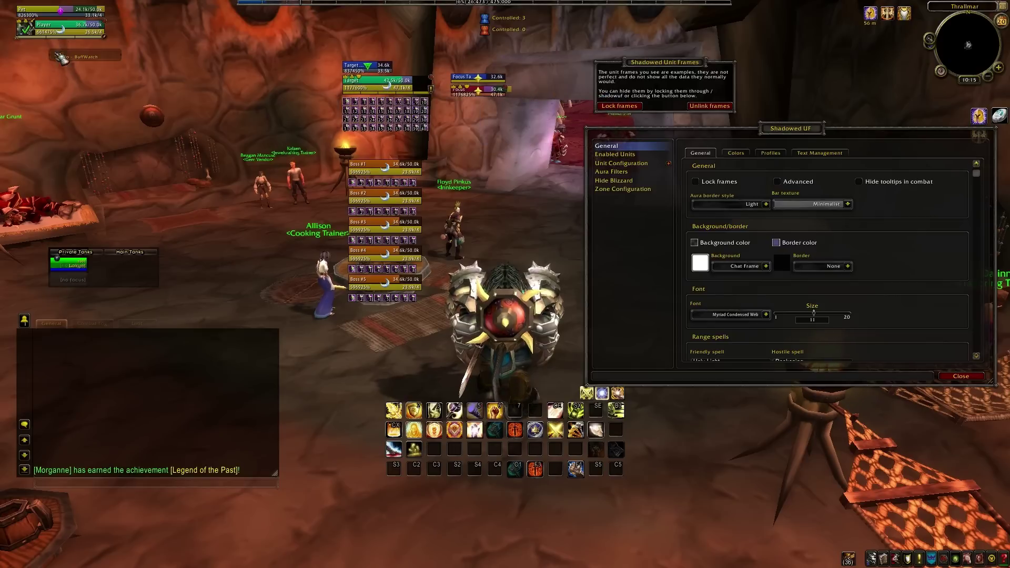
{"action": "left_click_drag", "start_coordinate": [52, 24], "coordinate": [215, 137]}
{"action": "left_click_drag", "start_coordinate": [111, 67], "coordinate": [209, 24]}
{"action": "left_click_drag", "start_coordinate": [232, 120], "coordinate": [276, 86]}
{"action": "left_click_drag", "start_coordinate": [252, 135], "coordinate": [284, 129]}
Step: Fine-tune the Target of Target, Focus Target, Target, Focus and Player frame positions
{"action": "mouse_move", "coordinate": [388, 71]}
{"action": "left_mouse_down"}
{"action": "mouse_move", "coordinate": [315, 66]}
{"action": "mouse_move", "coordinate": [382, 59]}
{"action": "left_mouse_up"}
{"action": "left_click_drag", "start_coordinate": [476, 77], "coordinate": [484, 56]}
{"action": "left_click_drag", "start_coordinate": [404, 86], "coordinate": [408, 92]}
{"action": "left_click_drag", "start_coordinate": [476, 90], "coordinate": [500, 97]}
{"action": "left_click_drag", "start_coordinate": [485, 56], "coordinate": [543, 57]}
{"action": "mouse_move", "coordinate": [391, 87]}
{"action": "left_mouse_down"}
{"action": "mouse_move", "coordinate": [365, 103]}
{"action": "mouse_move", "coordinate": [395, 89]}
{"action": "left_mouse_up"}
{"action": "left_click_drag", "start_coordinate": [279, 136], "coordinate": [272, 127]}
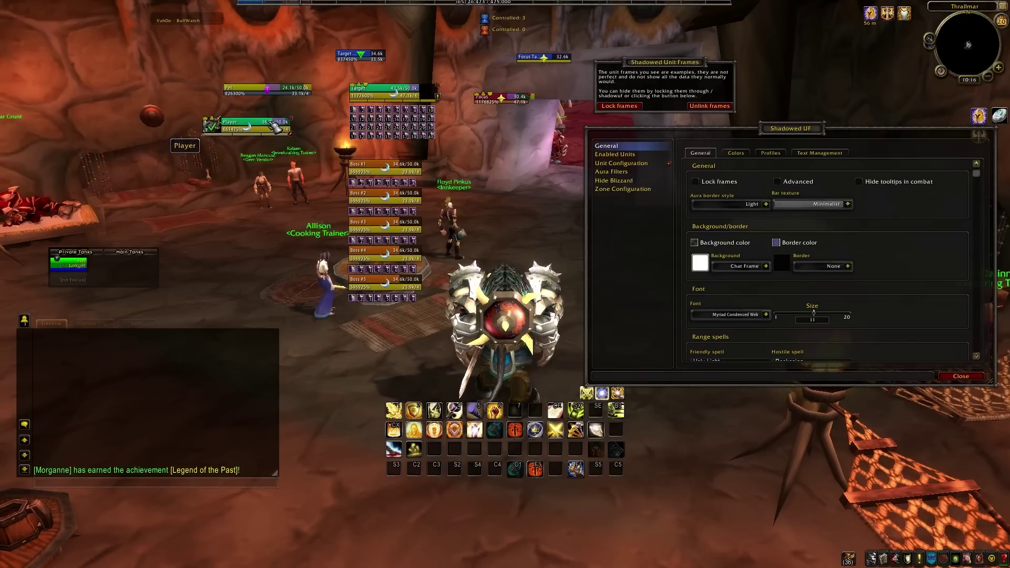
{"action": "left_click_drag", "start_coordinate": [815, 128], "coordinate": [822, 106]}
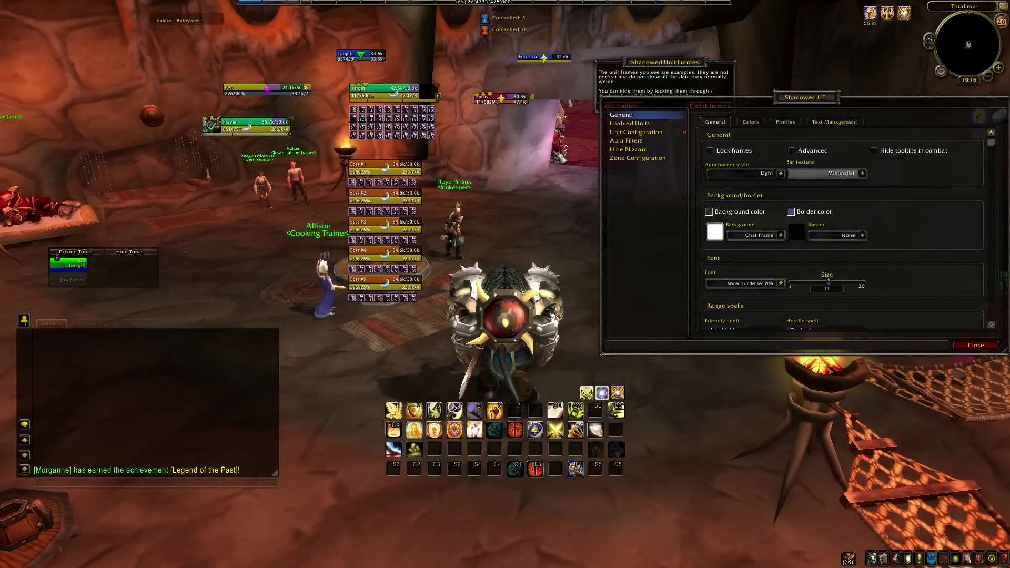
Step: Place Player left and Target right of the character, Focus by the action bars, Target of Target beside Target
{"action": "left_click_drag", "start_coordinate": [243, 128], "coordinate": [421, 345]}
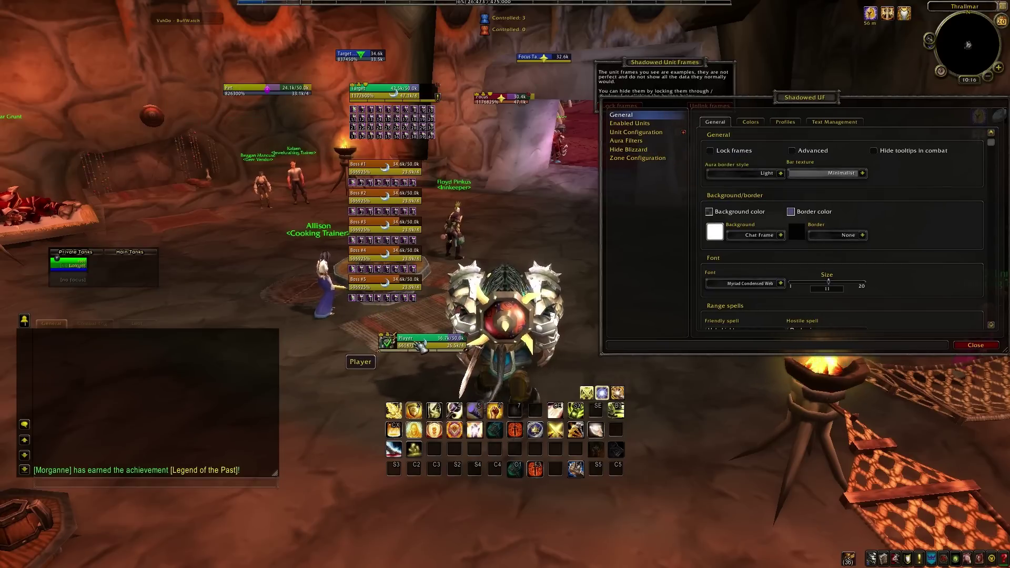
{"action": "left_click_drag", "start_coordinate": [368, 96], "coordinate": [554, 356]}
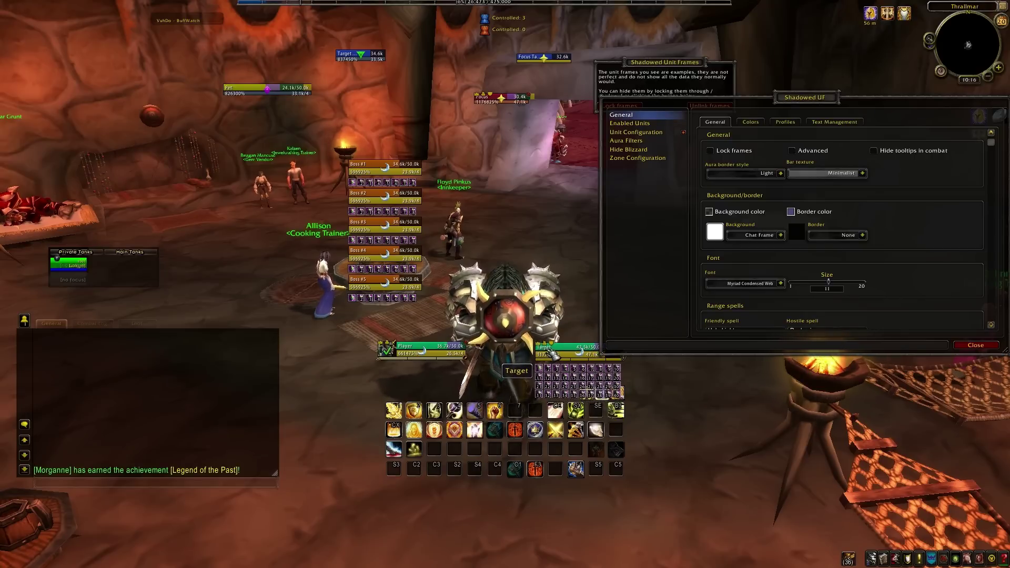
{"action": "left_click_drag", "start_coordinate": [805, 99], "coordinate": [815, 39]}
{"action": "left_click_drag", "start_coordinate": [504, 100], "coordinate": [333, 417]}
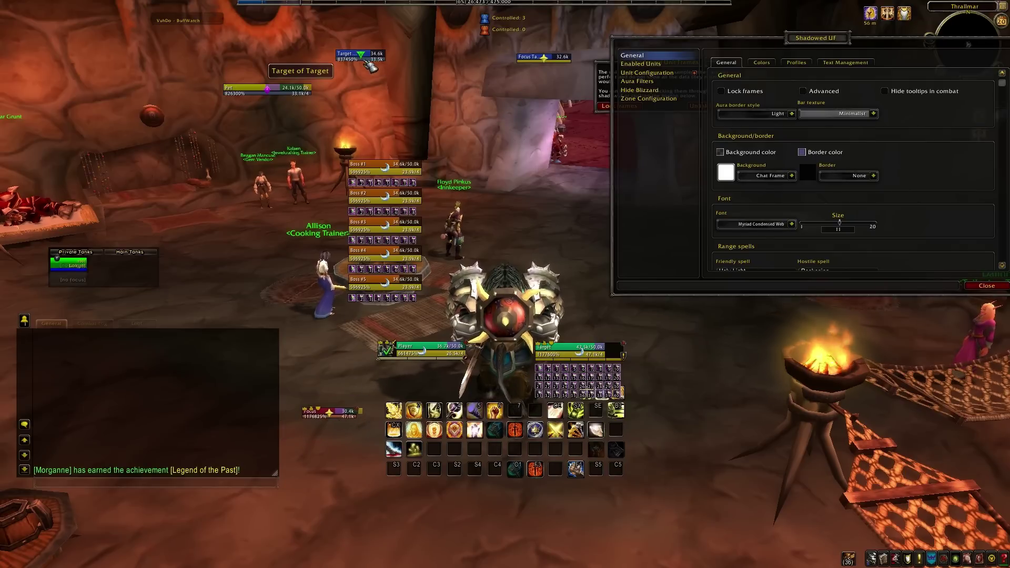
{"action": "left_click_drag", "start_coordinate": [359, 57], "coordinate": [626, 353]}
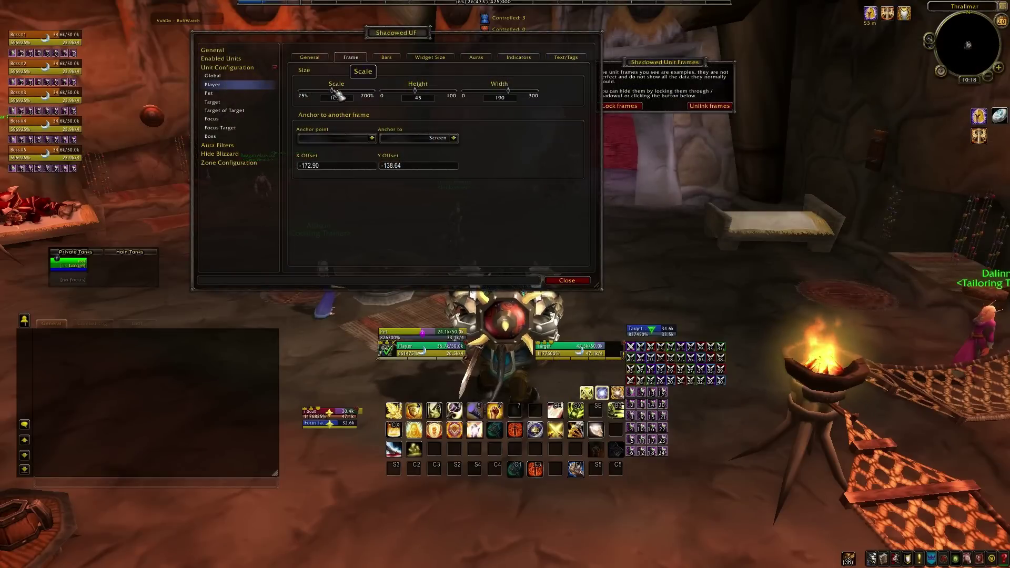
Step: Scale the Player frame to 131%, centre the Shadowed UF window and open the Unit Configuration page
{"action": "left_click_drag", "start_coordinate": [341, 92], "coordinate": [341, 94]}
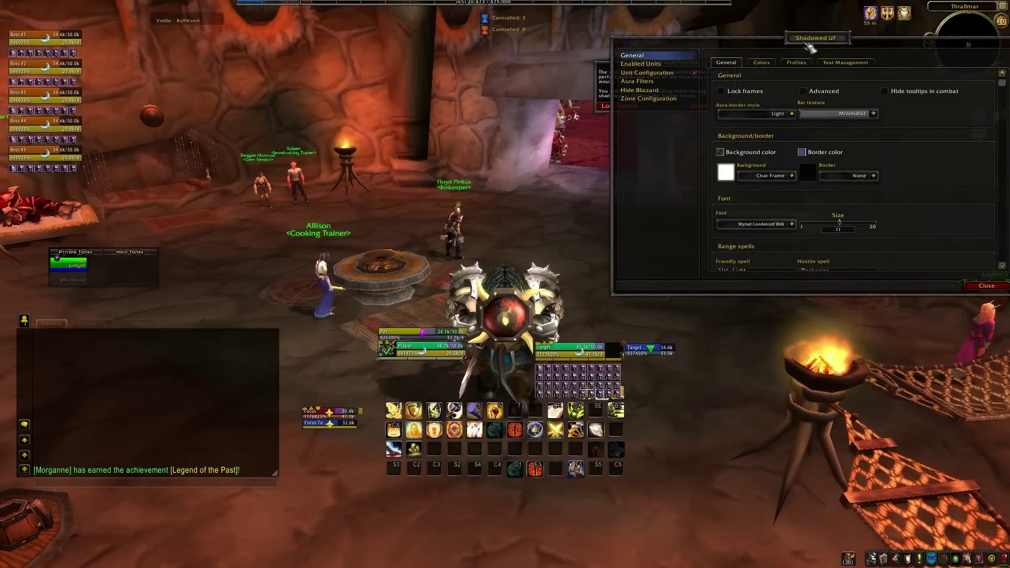
{"action": "left_click_drag", "start_coordinate": [786, 41], "coordinate": [464, 58]}
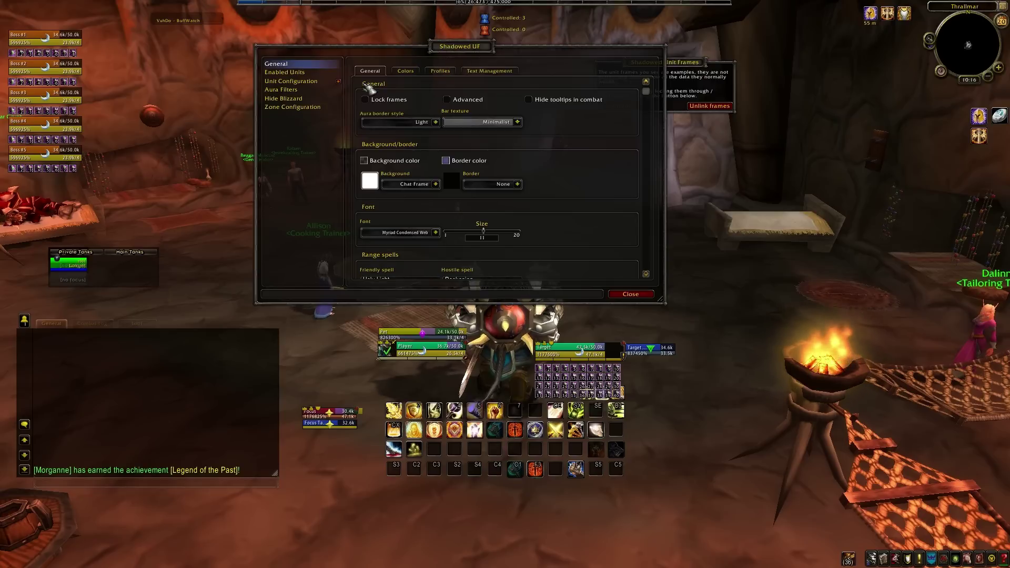
{"action": "left_click", "coordinate": [323, 82]}
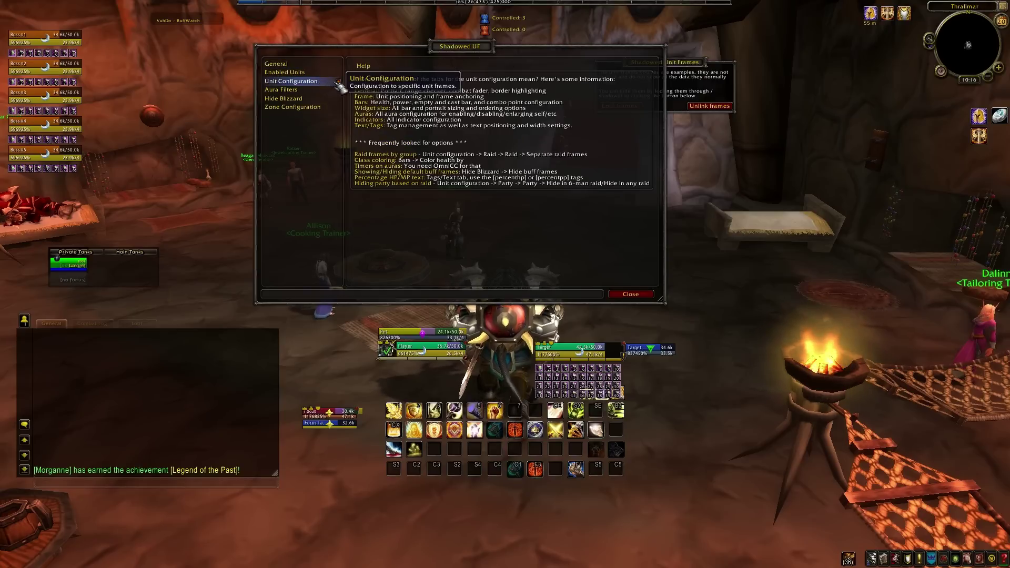
Step: Read the Player frame's Y offset and set the Target frame's Y Offset to -138.64 to match
{"action": "left_click", "coordinate": [339, 82]}
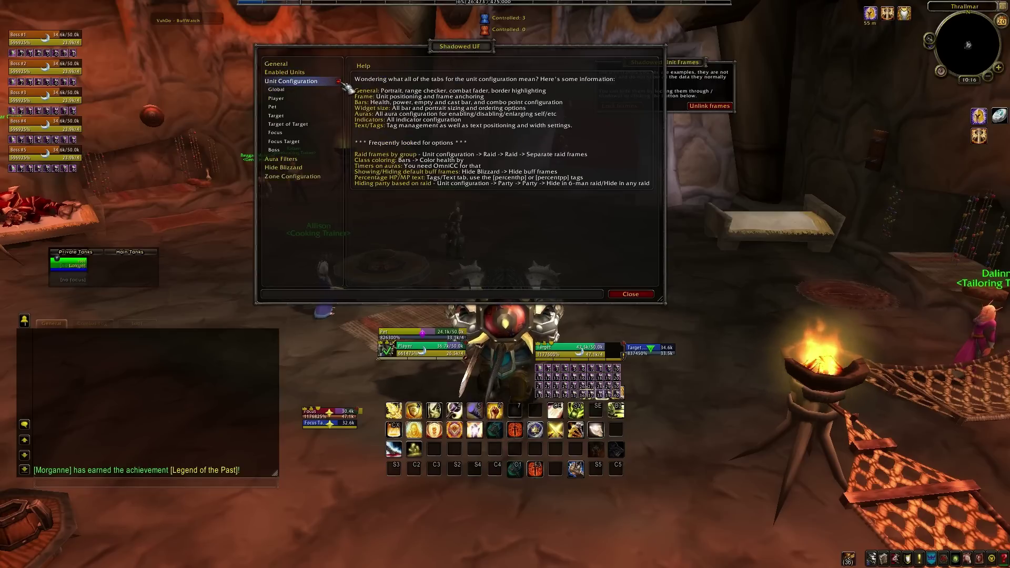
{"action": "left_click", "coordinate": [296, 121]}
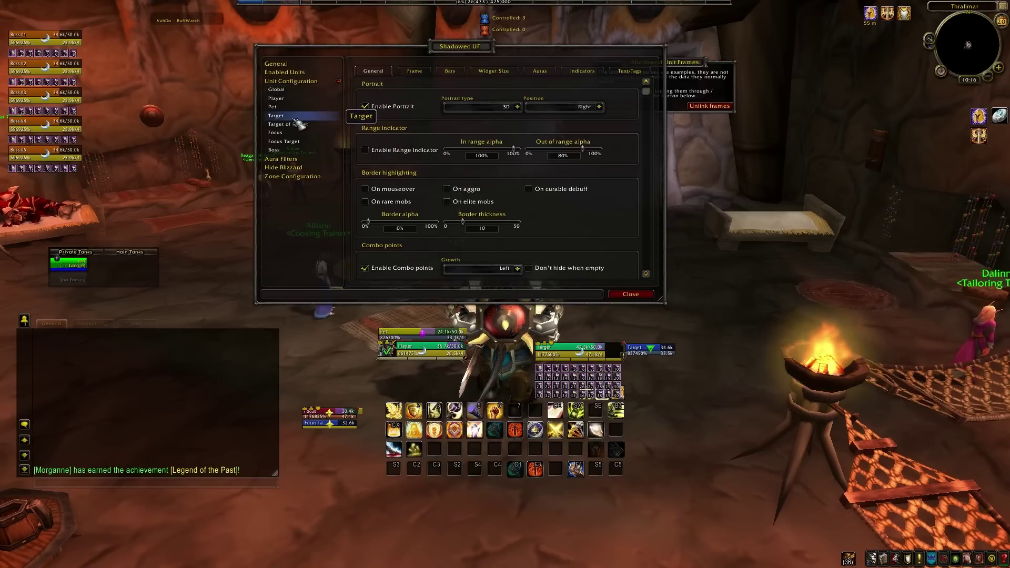
{"action": "left_click", "coordinate": [416, 72]}
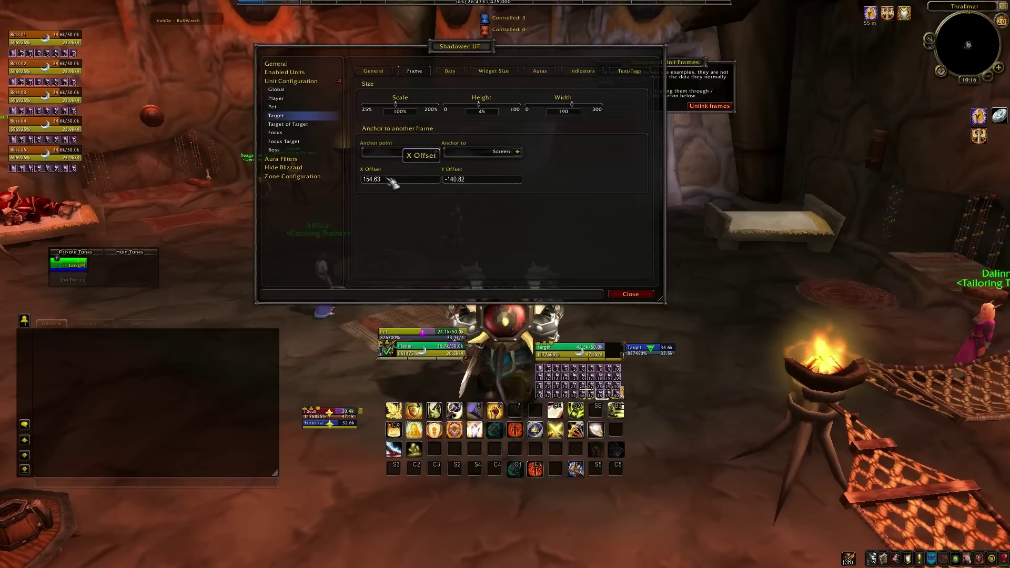
{"action": "left_click", "coordinate": [276, 98]}
{"action": "left_click", "coordinate": [419, 75]}
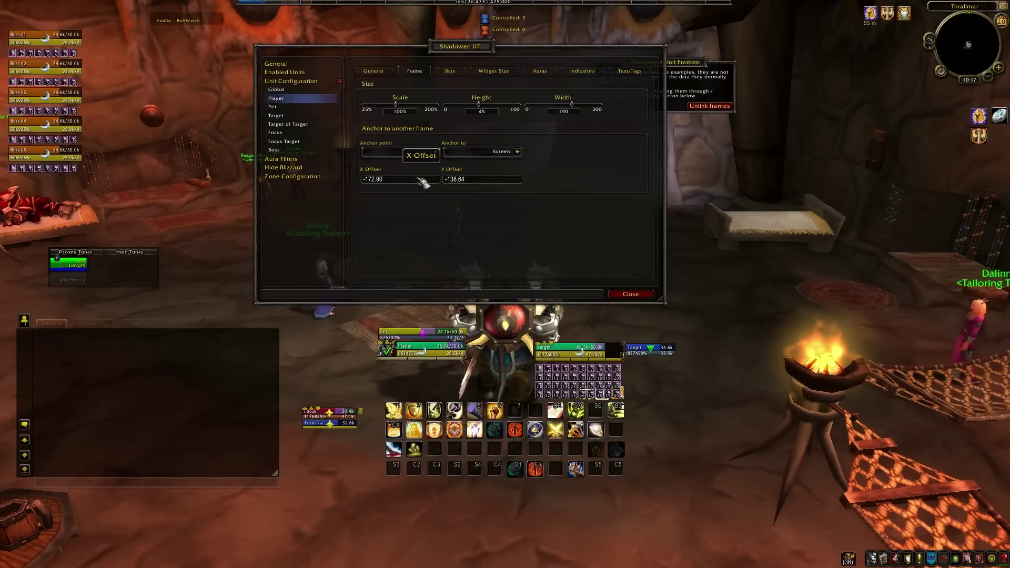
{"action": "left_click", "coordinate": [445, 179]}
{"action": "left_click", "coordinate": [314, 115]}
{"action": "left_click", "coordinate": [445, 180]}
{"action": "type", "text": "-138.64"}
{"action": "left_click", "coordinate": [511, 181]}
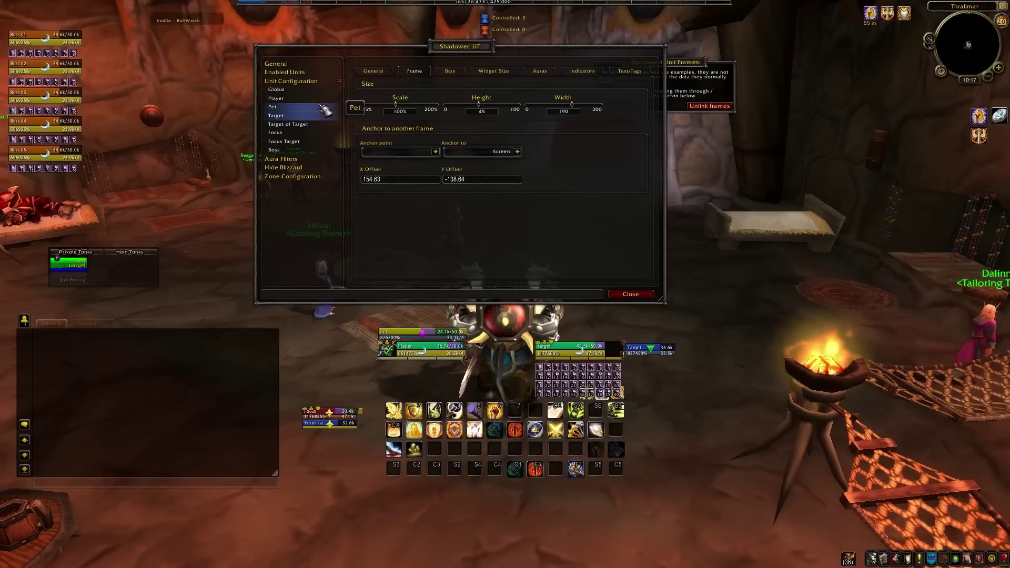
Step: Enable the Player frame's Cast bar under its Bars options, then return to the Target unit
{"action": "left_click", "coordinate": [451, 71]}
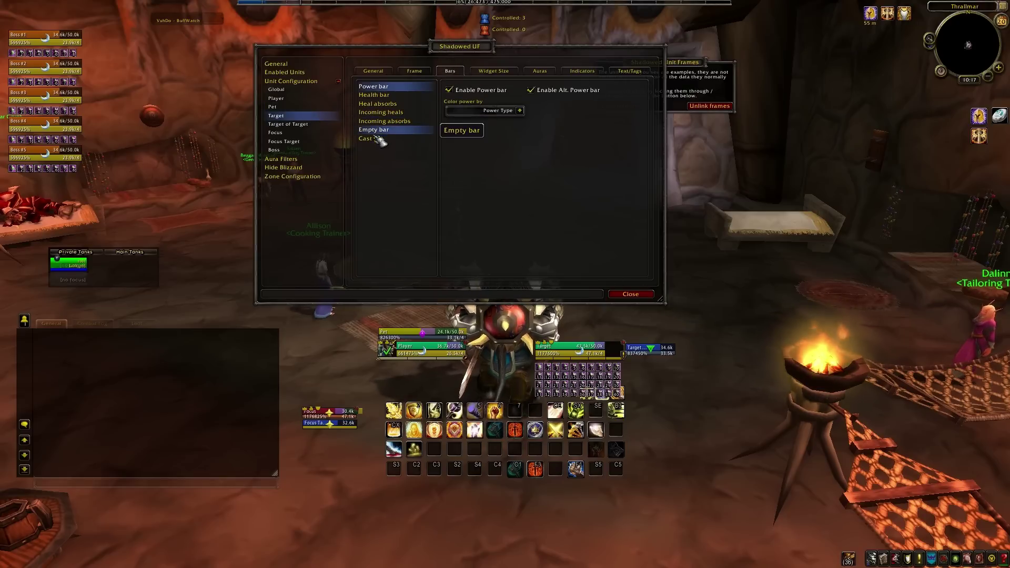
{"action": "left_click", "coordinate": [373, 139]}
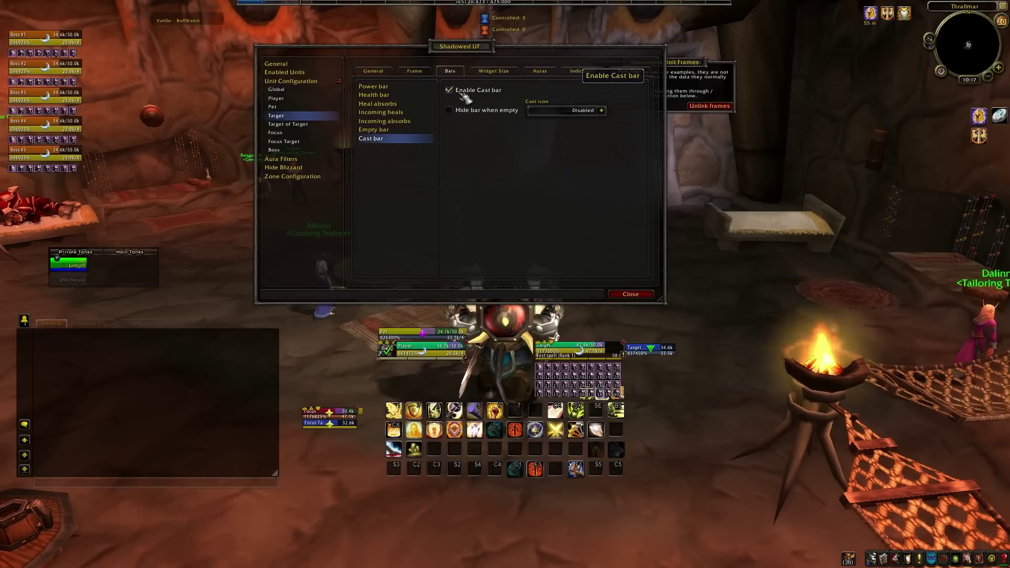
{"action": "left_click", "coordinate": [318, 99]}
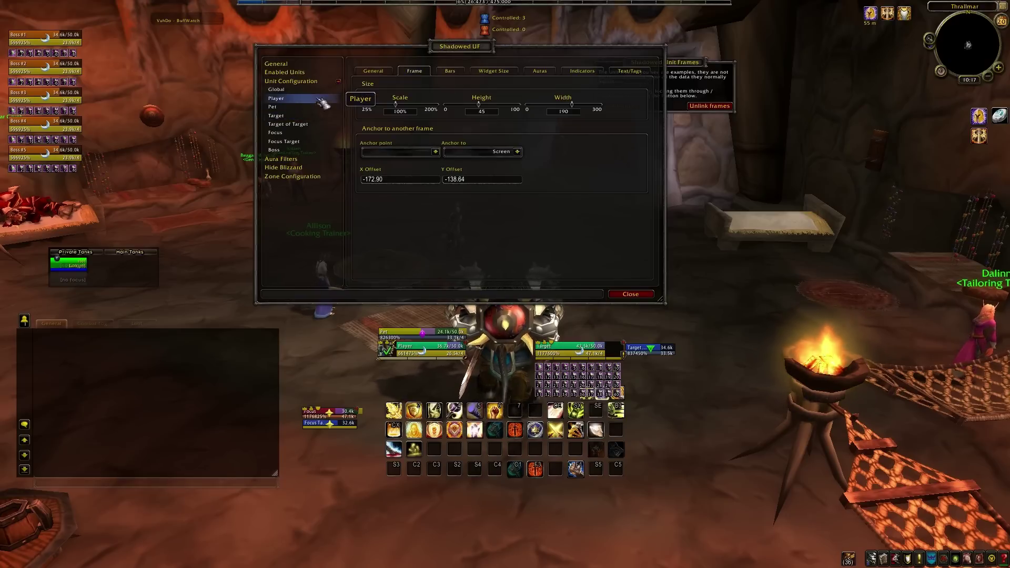
{"action": "left_click", "coordinate": [449, 72]}
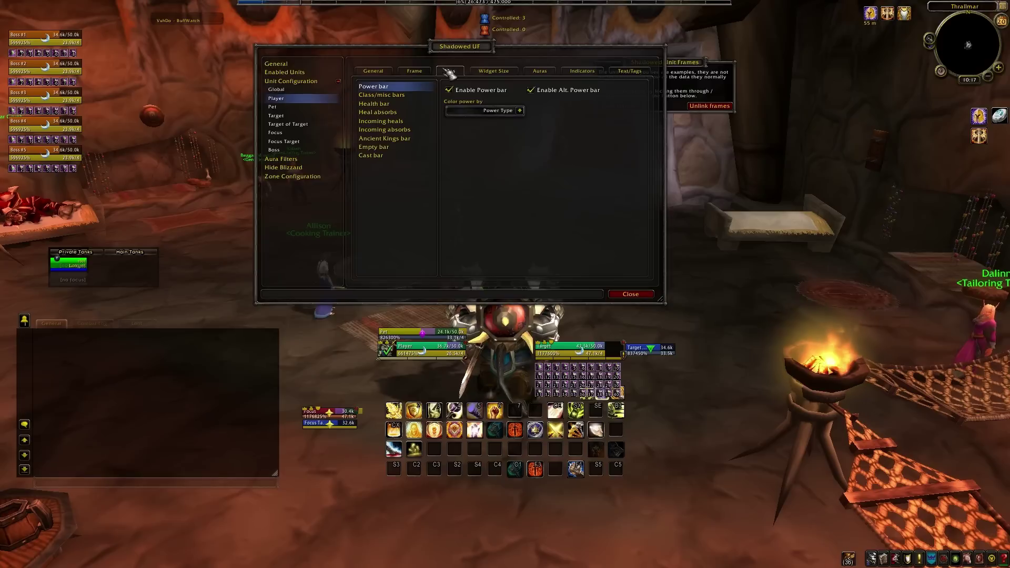
{"action": "left_click", "coordinate": [377, 158]}
{"action": "left_click", "coordinate": [450, 90]}
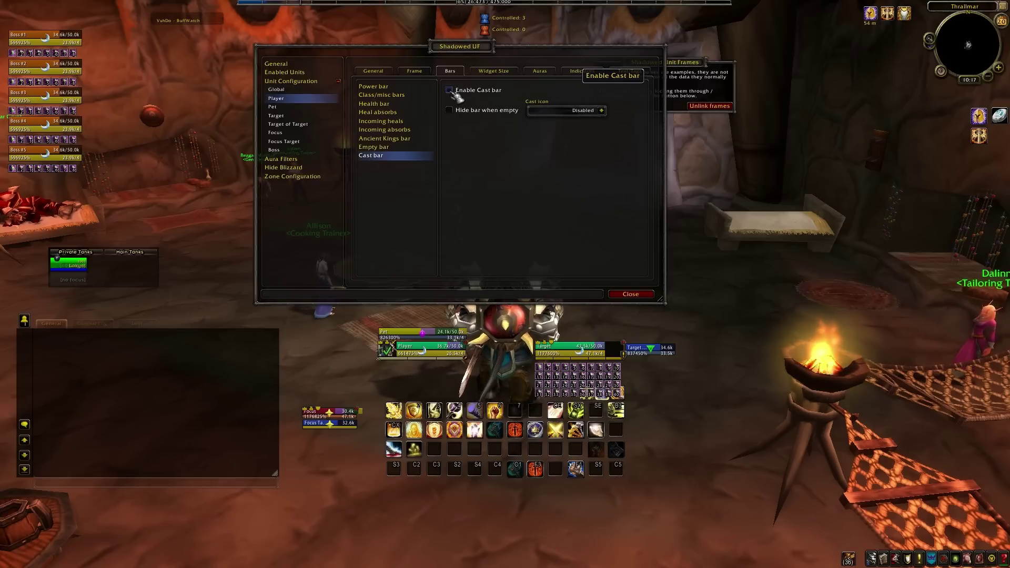
{"action": "left_click", "coordinate": [275, 115]}
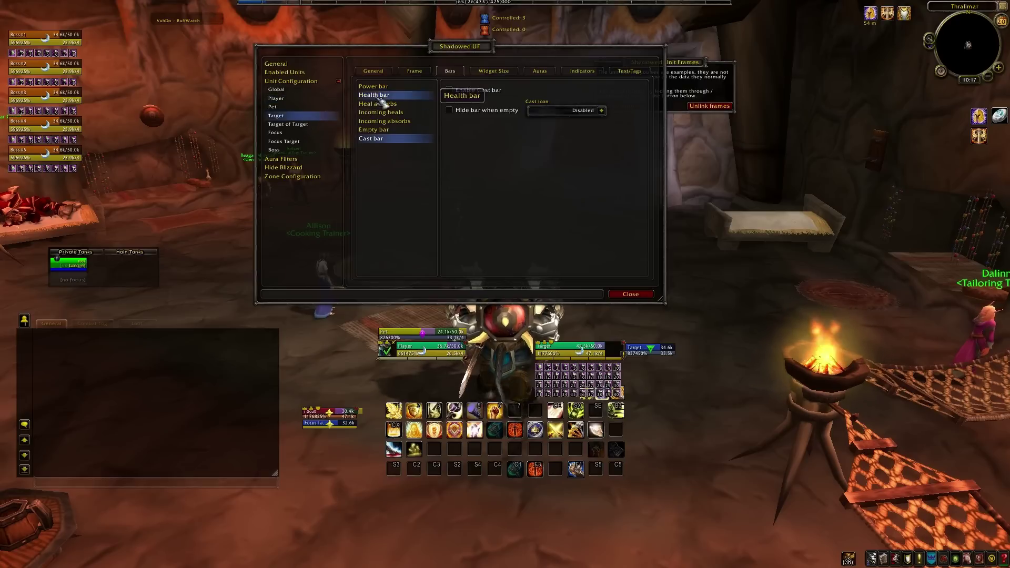
Step: In the Target's Auras, toggle buffs and debuffs off and on, and place debuffs to the right
{"action": "left_click", "coordinate": [535, 73]}
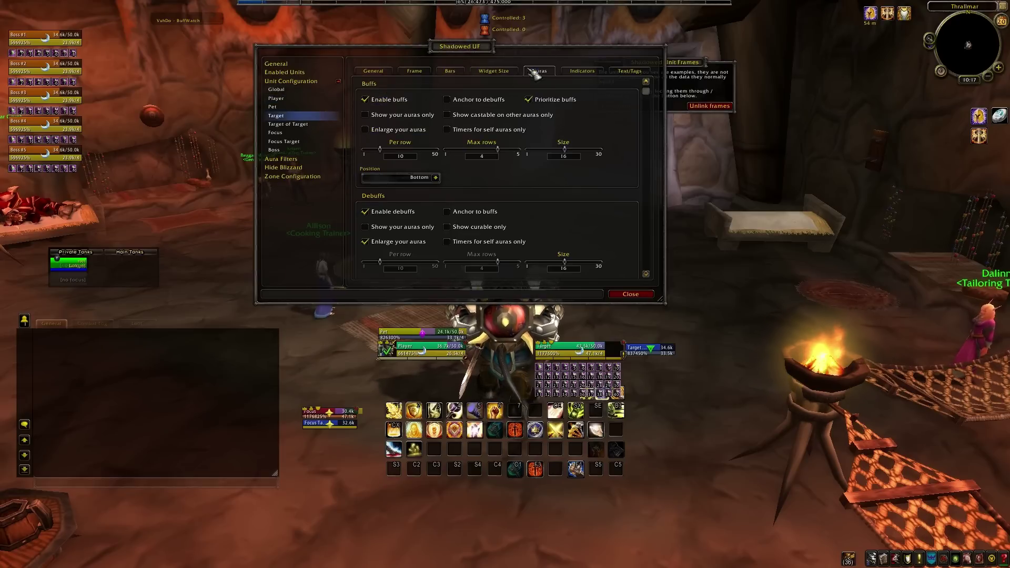
{"action": "left_click", "coordinate": [376, 102]}
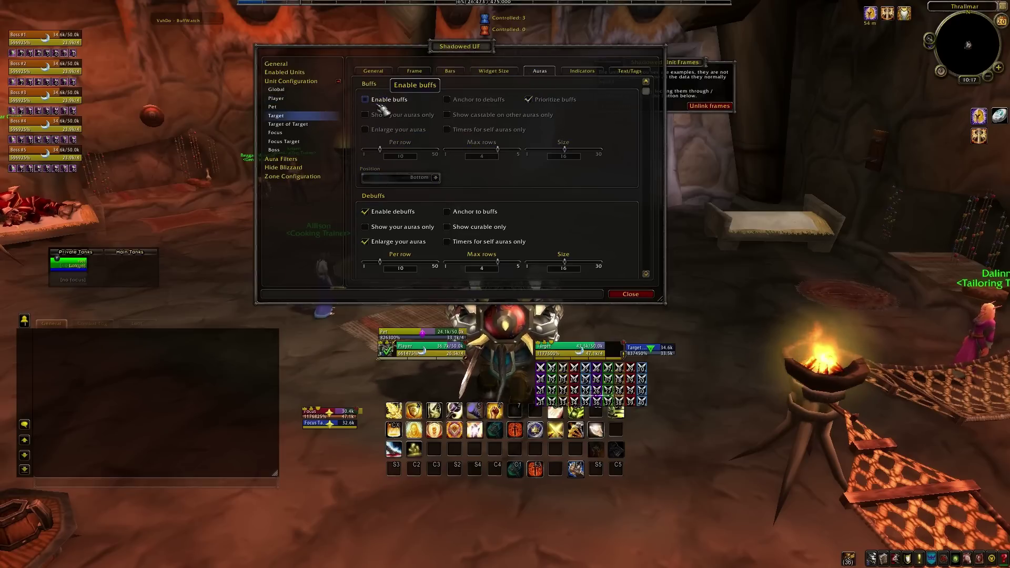
{"action": "left_click", "coordinate": [377, 102]}
{"action": "left_click", "coordinate": [368, 212]}
{"action": "left_click", "coordinate": [366, 212]}
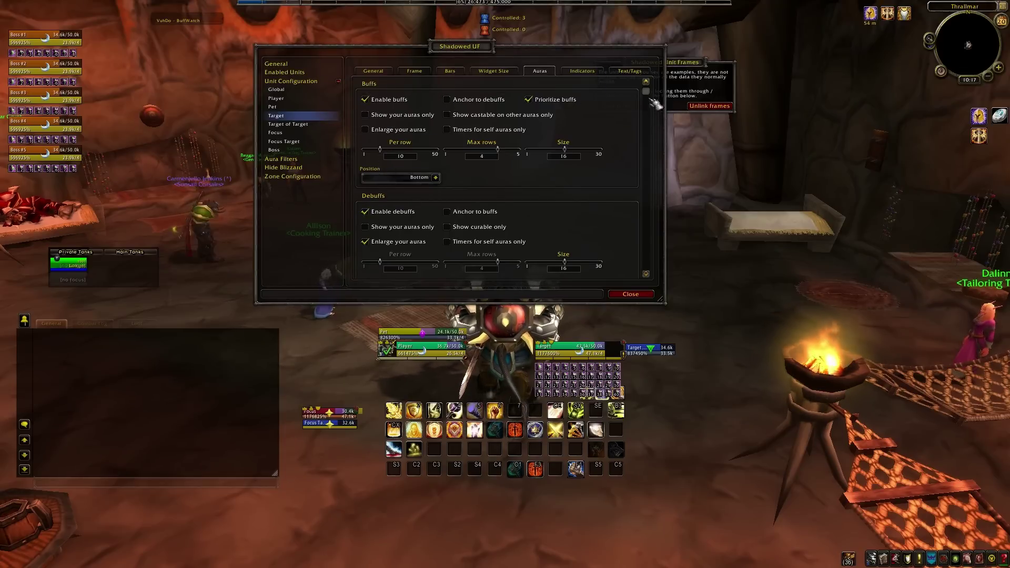
{"action": "left_click_drag", "start_coordinate": [652, 98], "coordinate": [650, 266]}
{"action": "left_click", "coordinate": [435, 265]}
{"action": "left_click", "coordinate": [397, 304]}
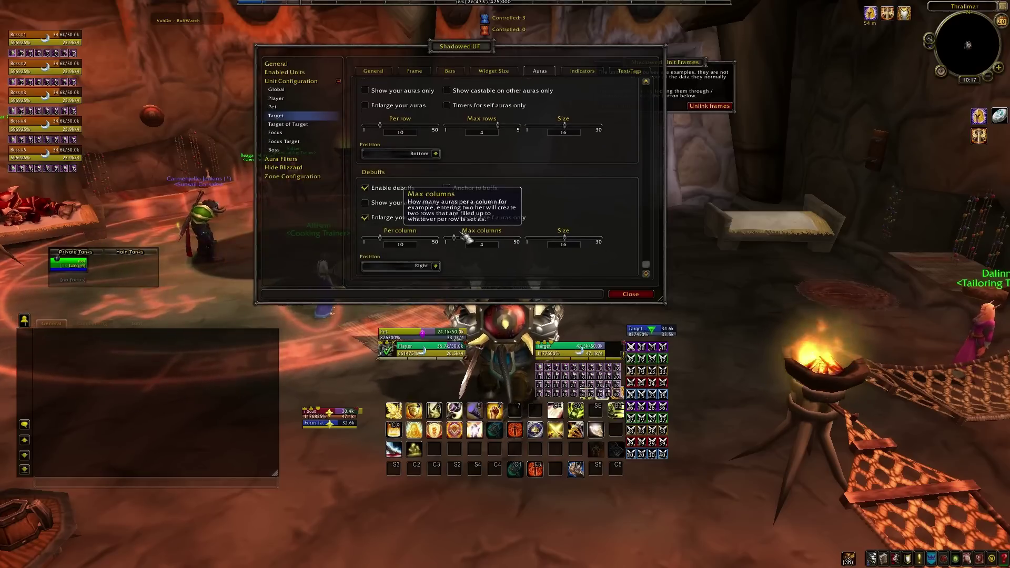
Step: Set the Target's buff position to Top, above the frame
{"action": "scroll", "coordinate": [387, 242], "scroll_direction": "down", "scroll_amount": 3}
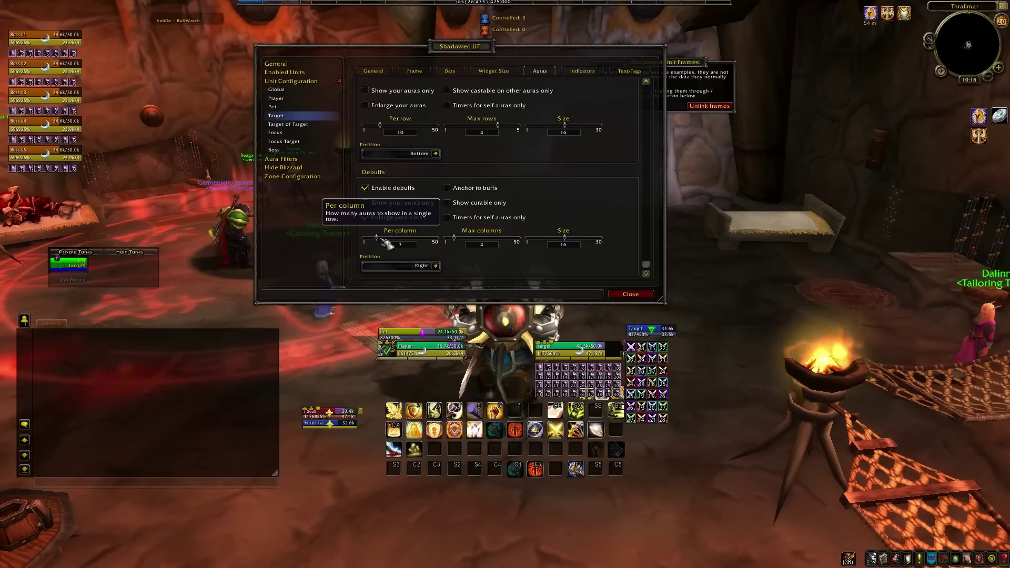
{"action": "scroll", "coordinate": [475, 242], "scroll_direction": "up", "scroll_amount": 5}
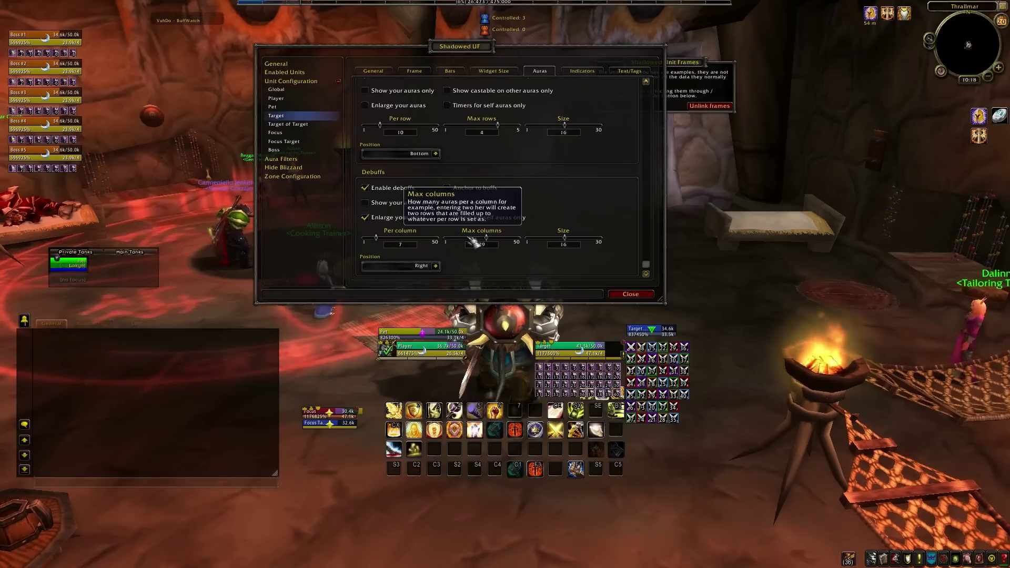
{"action": "scroll", "coordinate": [376, 242], "scroll_direction": "down", "scroll_amount": 3}
{"action": "scroll", "coordinate": [481, 242], "scroll_direction": "up", "scroll_amount": 20}
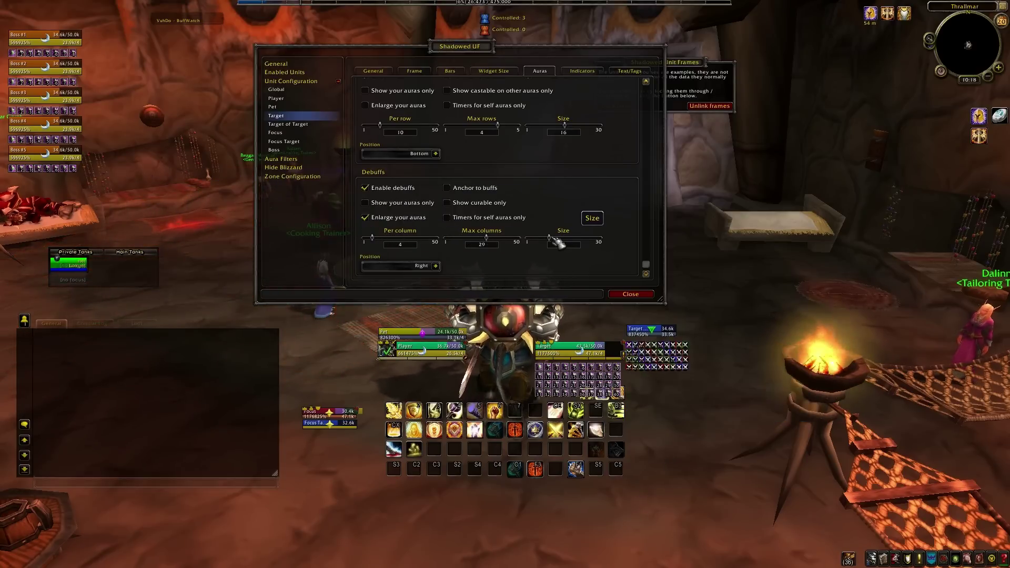
{"action": "scroll", "coordinate": [558, 242], "scroll_direction": "up", "scroll_amount": 5}
{"action": "scroll", "coordinate": [585, 214], "scroll_direction": "up", "scroll_amount": 2}
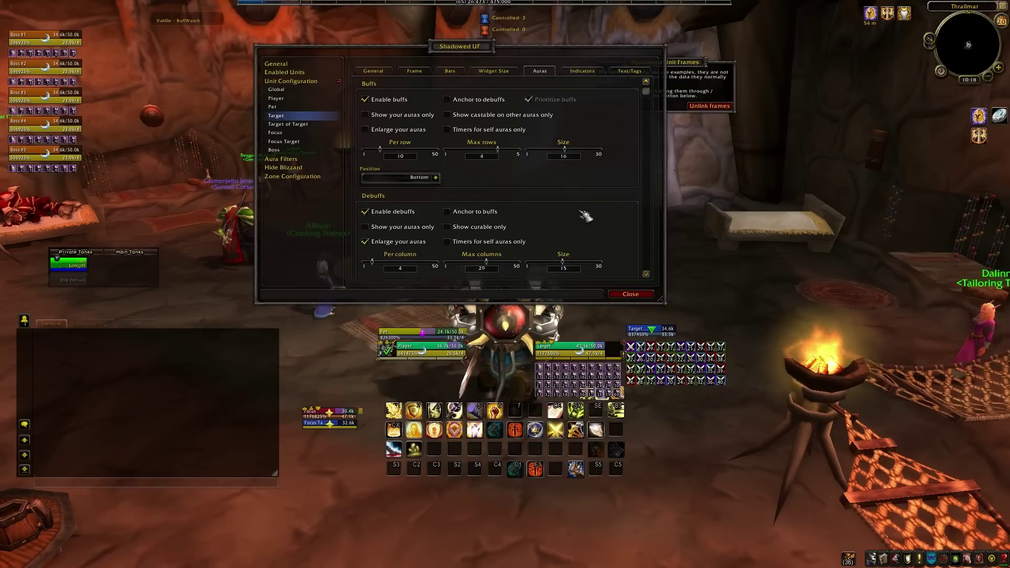
{"action": "left_click", "coordinate": [435, 178]}
{"action": "left_click", "coordinate": [381, 198]}
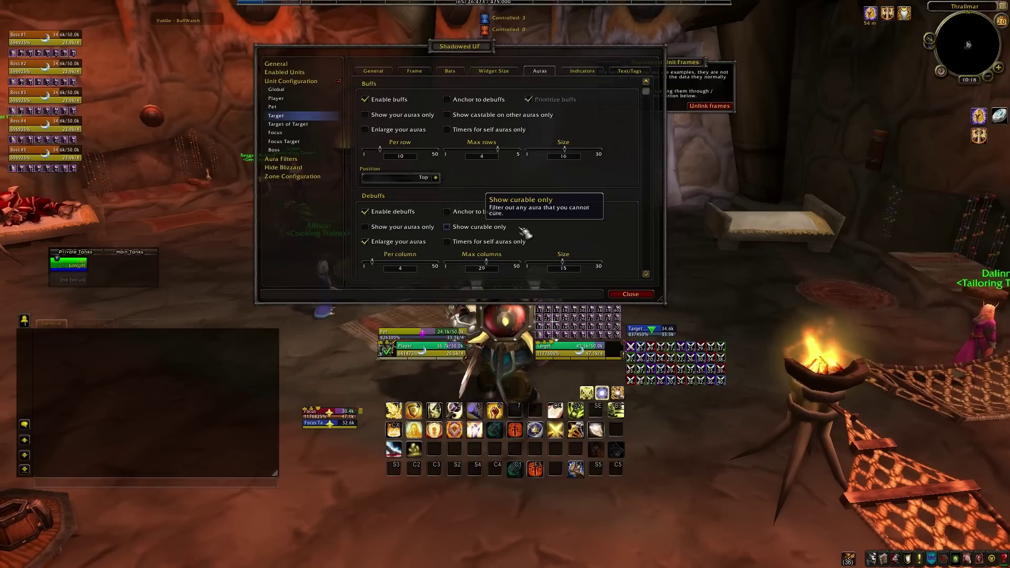
Step: Set 6 buffs per row anchored to debuffs, enlarge own buffs, 3 debuffs per column, then close
{"action": "left_click_drag", "start_coordinate": [478, 52], "coordinate": [414, 41]}
{"action": "left_click_drag", "start_coordinate": [317, 136], "coordinate": [310, 135]}
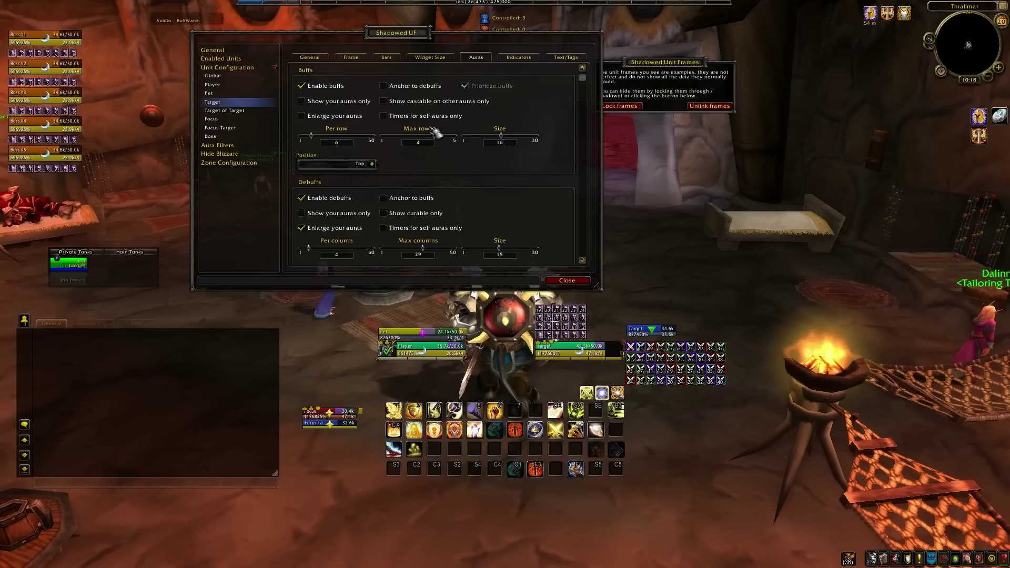
{"action": "left_click", "coordinate": [301, 116]}
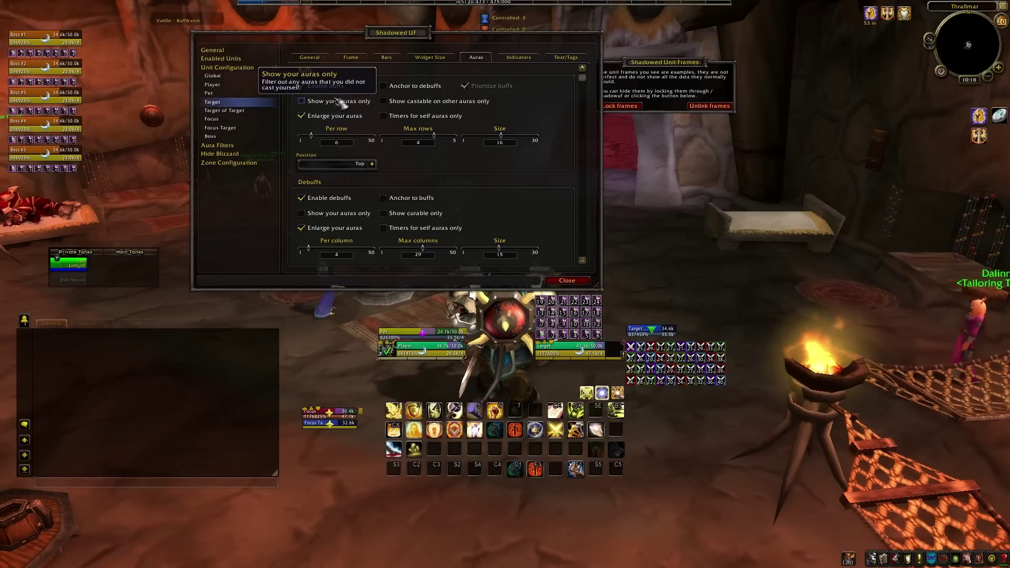
{"action": "left_click", "coordinate": [383, 85]}
{"action": "scroll", "coordinate": [519, 191], "scroll_direction": "down", "scroll_amount": 2}
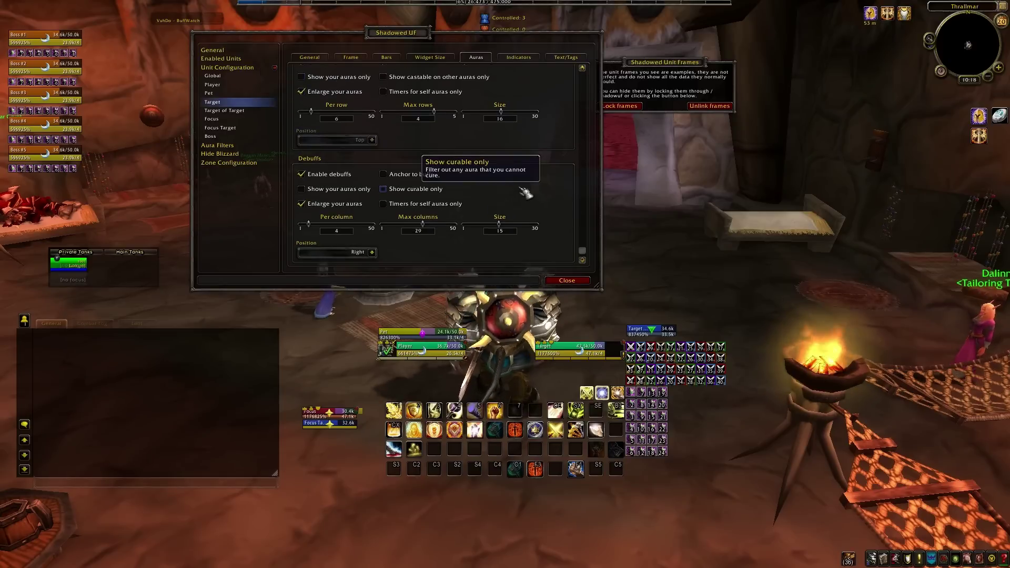
{"action": "left_click_drag", "start_coordinate": [310, 225], "coordinate": [342, 227]}
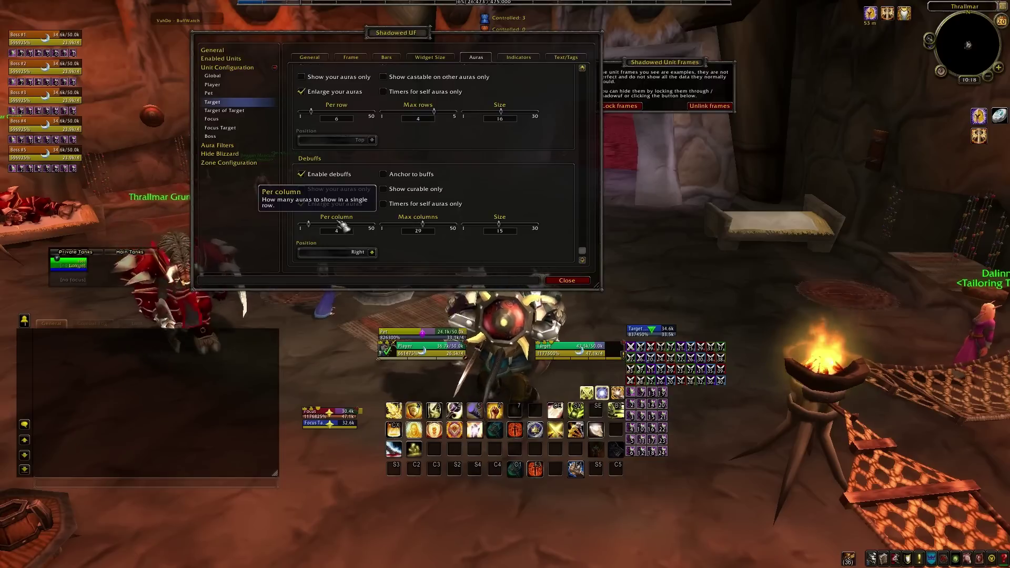
{"action": "left_click", "coordinate": [567, 280]}
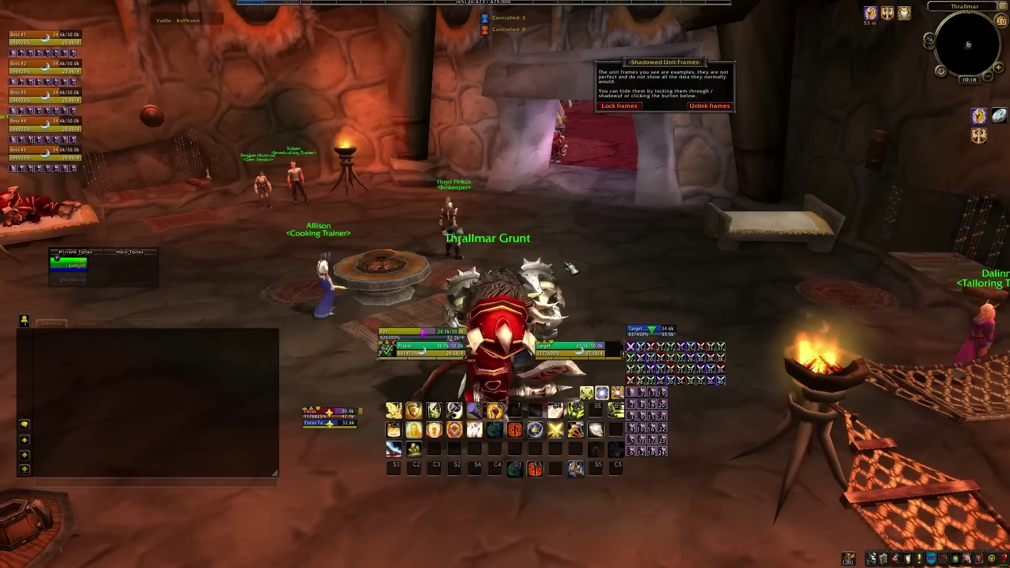
Step: Run /suf to hide the Shadowed UF example frames, then /vuhdo option to open VuhDo Options
{"action": "key", "text": "Return"}
{"action": "type", "text": "/suf"}
{"action": "key", "text": "Return"}
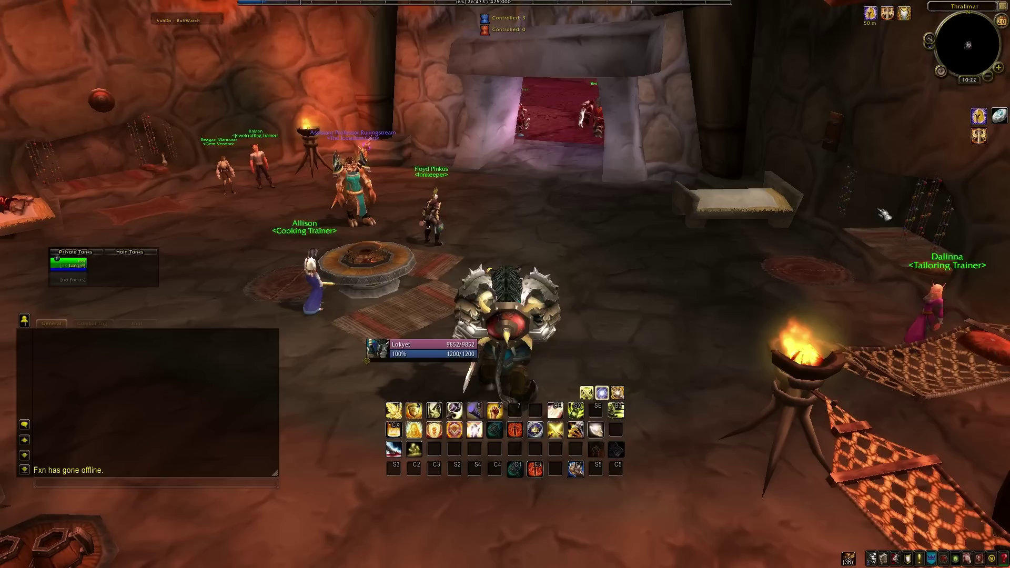
{"action": "type", "text": "/"}
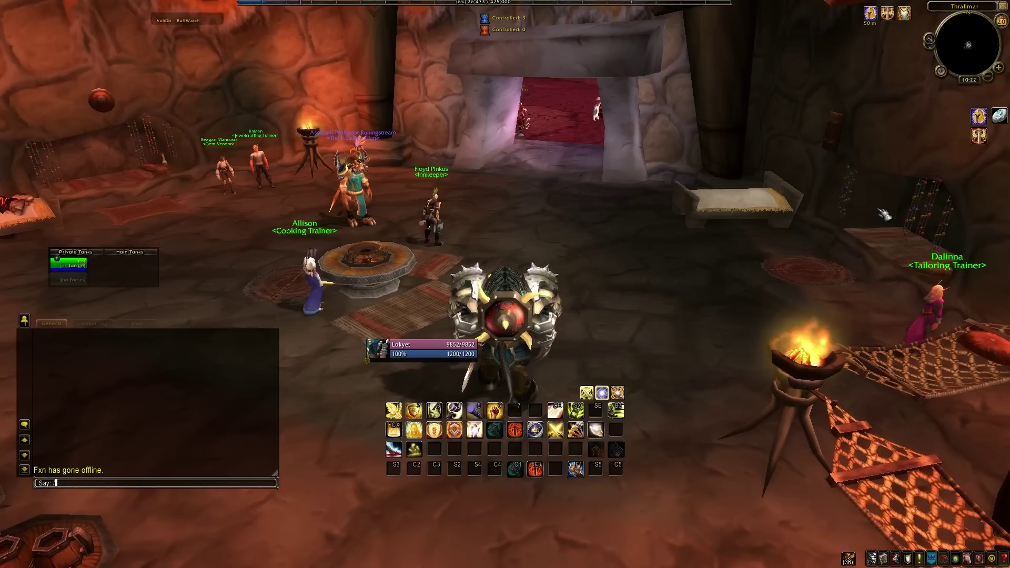
{"action": "type", "text": "vuhdo option"}
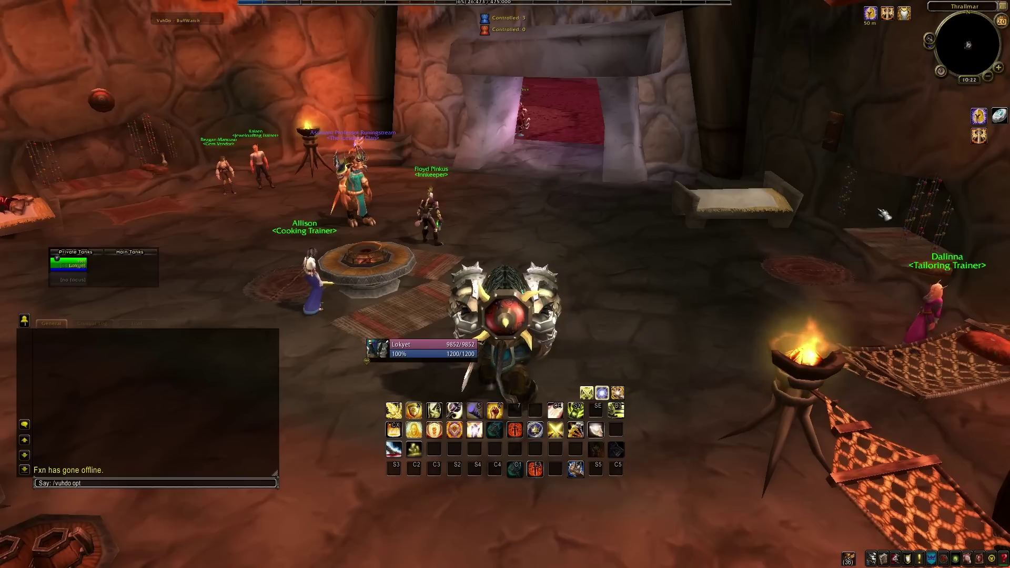
{"action": "key", "text": "Return"}
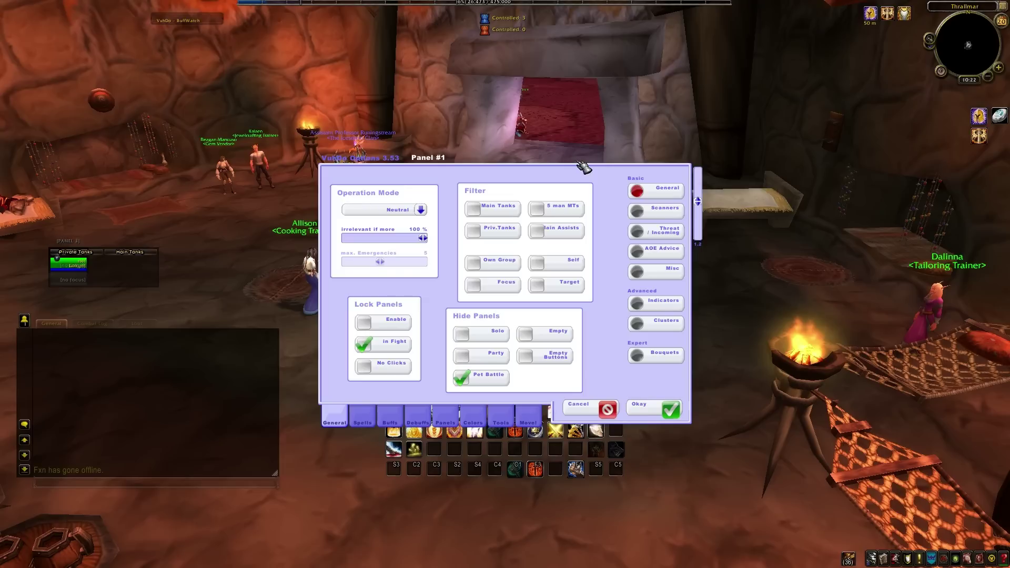
Step: Separate VuhDo's raid, tank and pet panels and delete the tank panel (Panel 2)
{"action": "left_click_drag", "start_coordinate": [584, 168], "coordinate": [843, 39]}
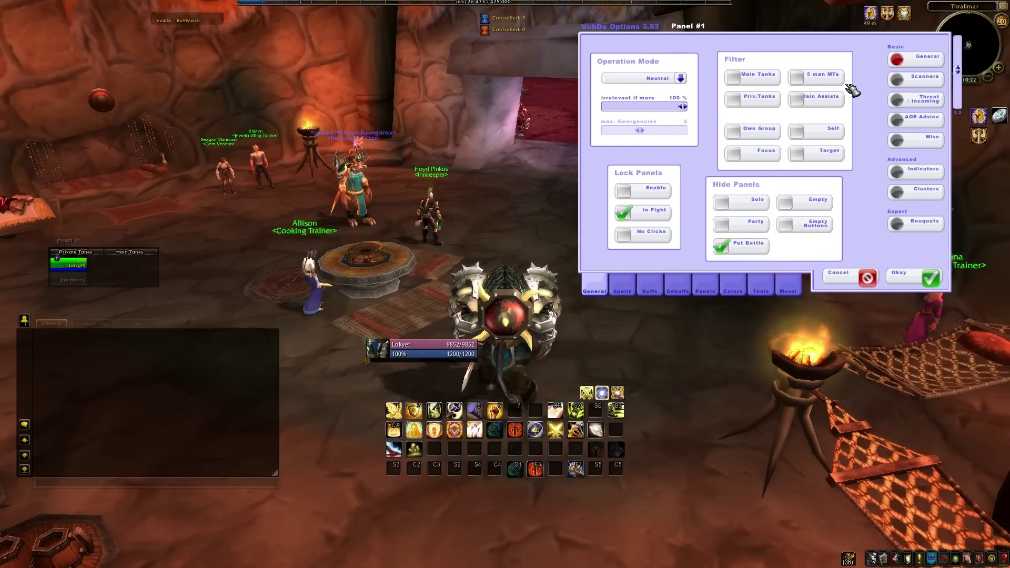
{"action": "left_click", "coordinate": [790, 288]}
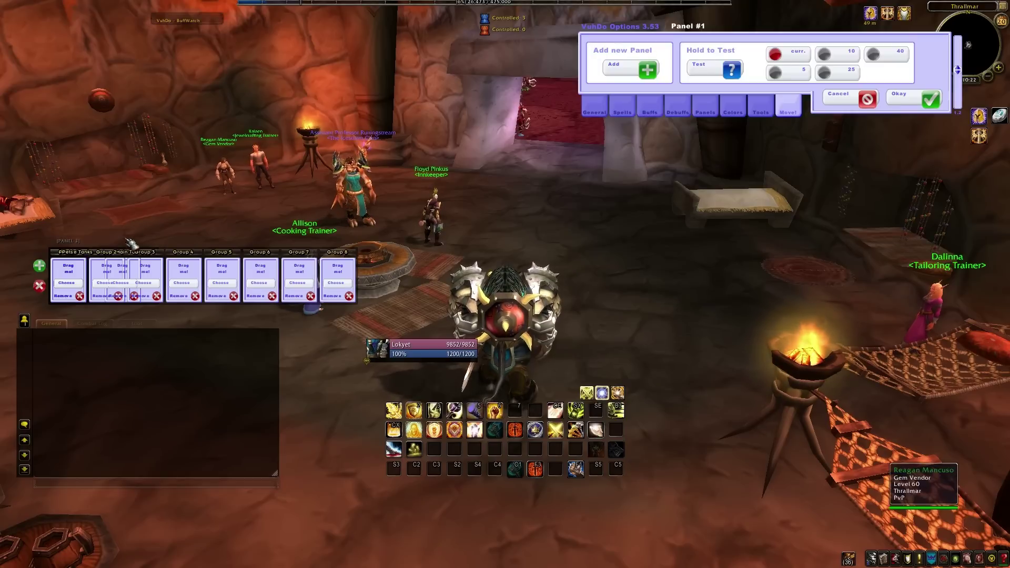
{"action": "left_click_drag", "start_coordinate": [115, 265], "coordinate": [462, 264]}
{"action": "left_click_drag", "start_coordinate": [134, 253], "coordinate": [541, 175]}
{"action": "left_click_drag", "start_coordinate": [69, 253], "coordinate": [371, 192]}
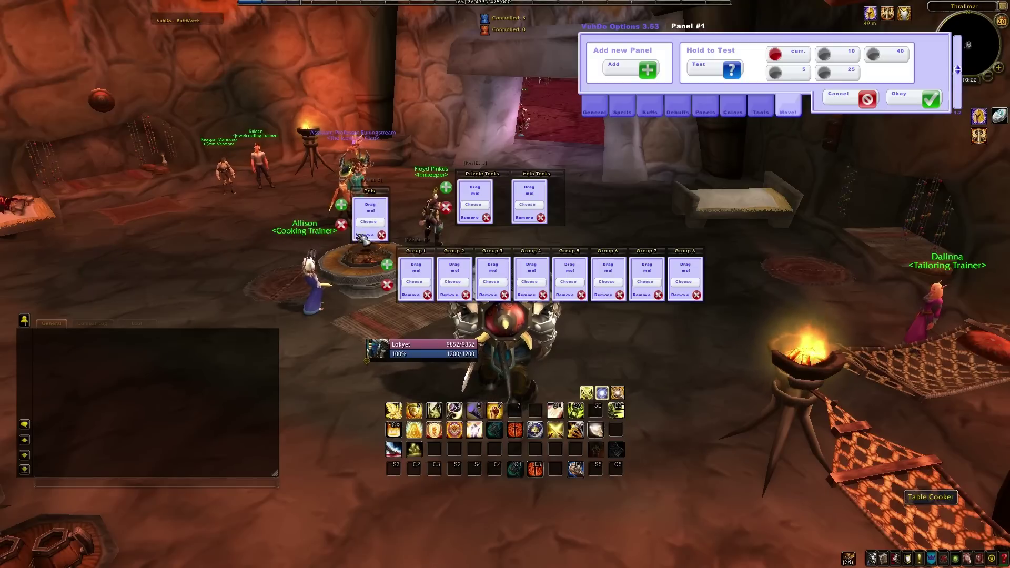
{"action": "left_click", "coordinate": [381, 235]}
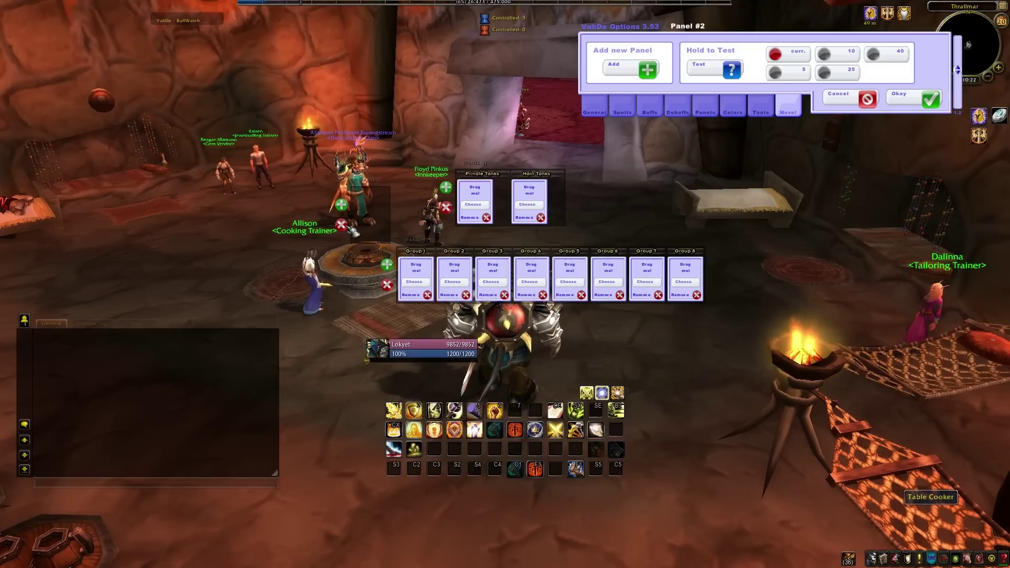
{"action": "left_click", "coordinate": [447, 208]}
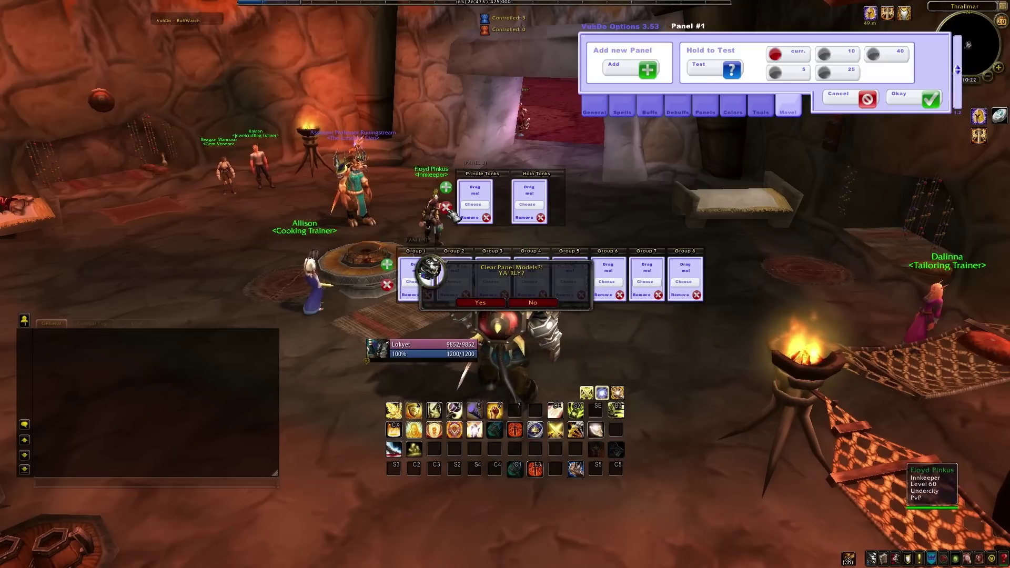
{"action": "left_click", "coordinate": [480, 300]}
{"action": "left_click_drag", "start_coordinate": [402, 254], "coordinate": [490, 237]}
Step: Preview the raid panel with 10-, 40- and 5-player test groups
{"action": "left_click", "coordinate": [731, 78]}
{"action": "left_click", "coordinate": [824, 54]}
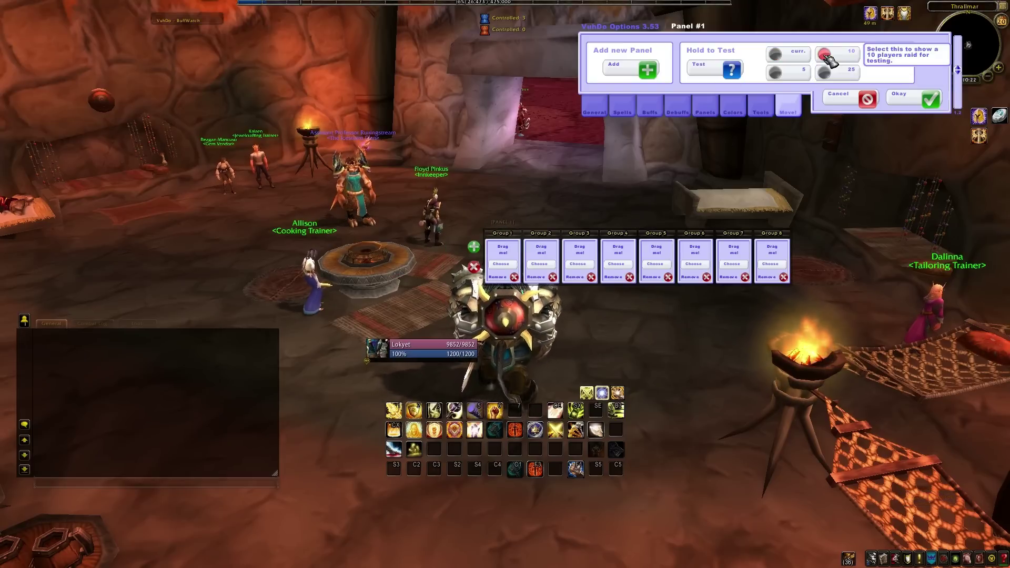
{"action": "left_click", "coordinate": [730, 69]}
{"action": "left_click", "coordinate": [873, 54]}
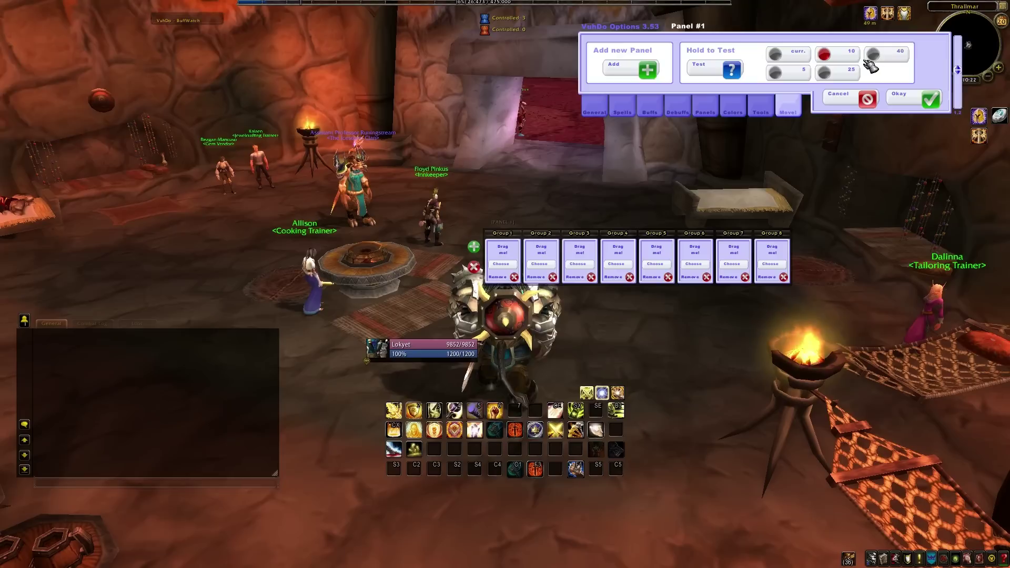
{"action": "left_click", "coordinate": [722, 74]}
{"action": "left_click", "coordinate": [775, 73]}
{"action": "left_click", "coordinate": [731, 70]}
Step: Preview 25- and 10-player test raids, then place the raid groups at bottom centre
{"action": "left_click", "coordinate": [824, 72]}
{"action": "left_click", "coordinate": [732, 70]}
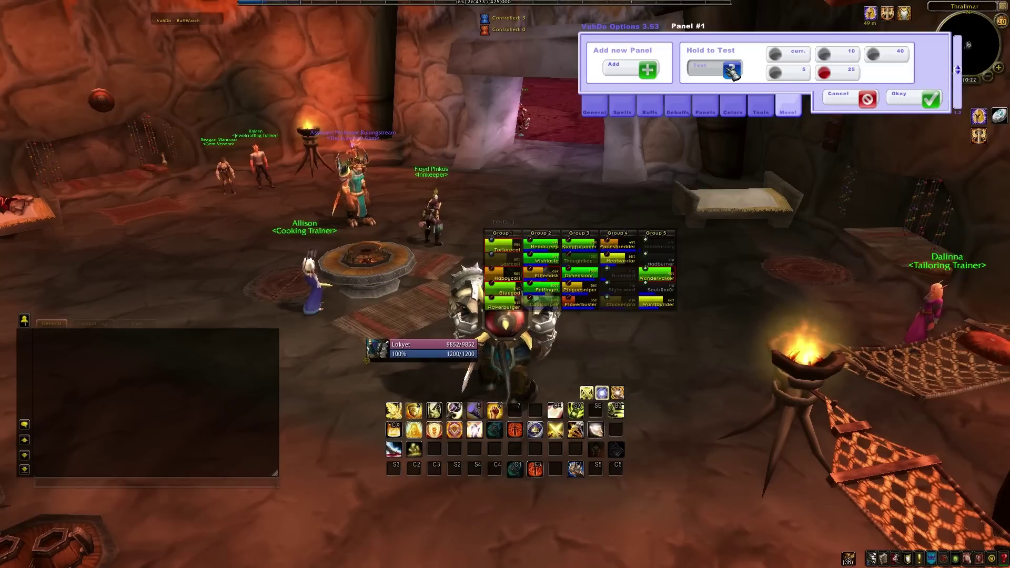
{"action": "left_click", "coordinate": [824, 54]}
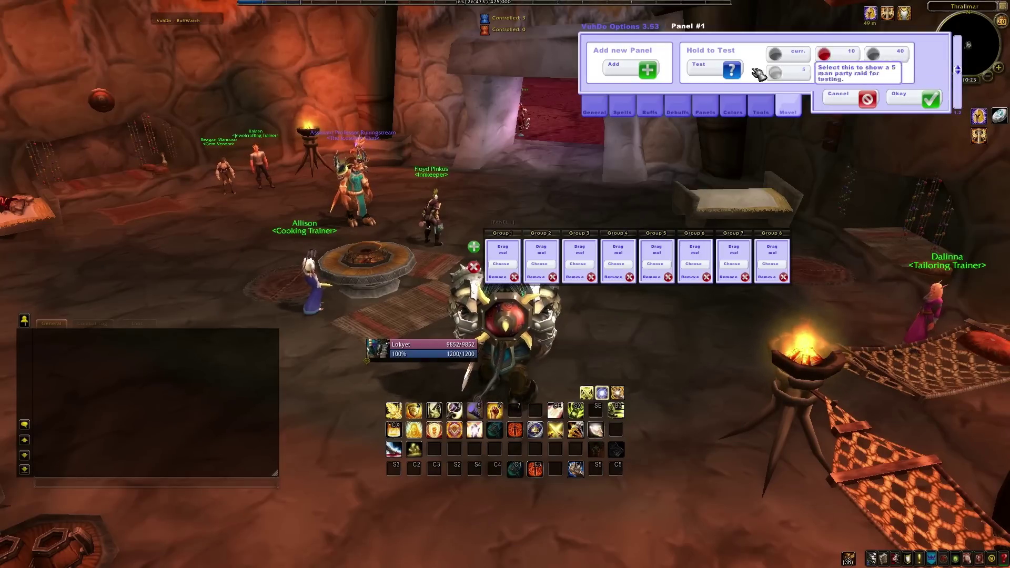
{"action": "left_click", "coordinate": [729, 78]}
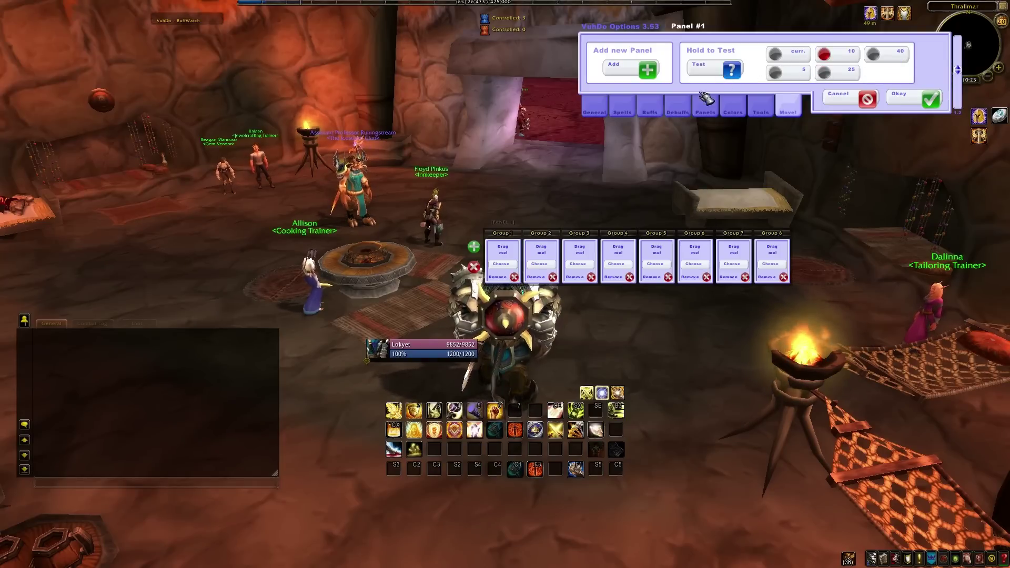
{"action": "left_click_drag", "start_coordinate": [527, 236], "coordinate": [428, 489]}
{"action": "left_click", "coordinate": [705, 69]}
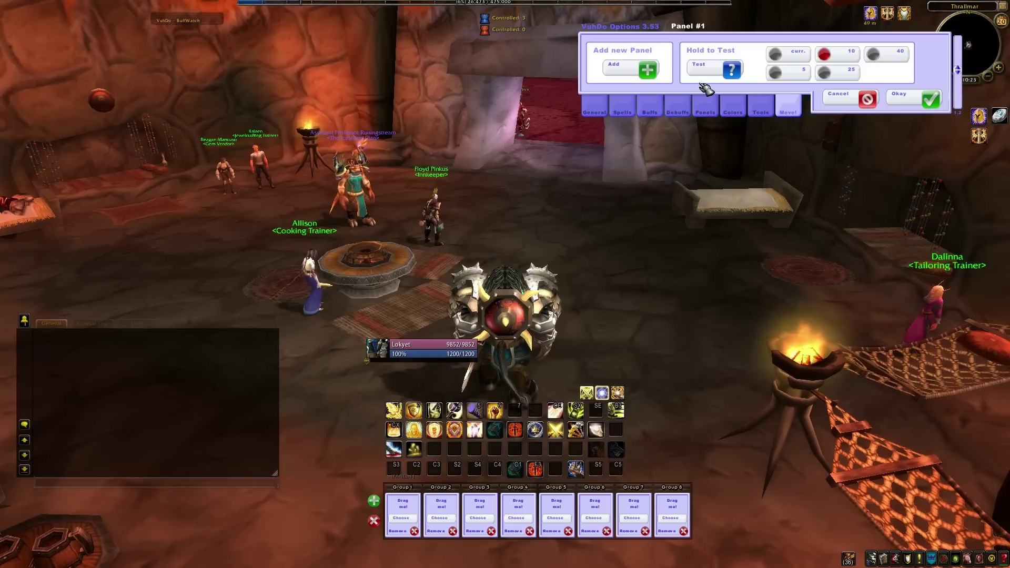
Step: Resize VuhDo's raid buttons, lowering health bar height and widening the bars to 84
{"action": "left_click", "coordinate": [707, 108]}
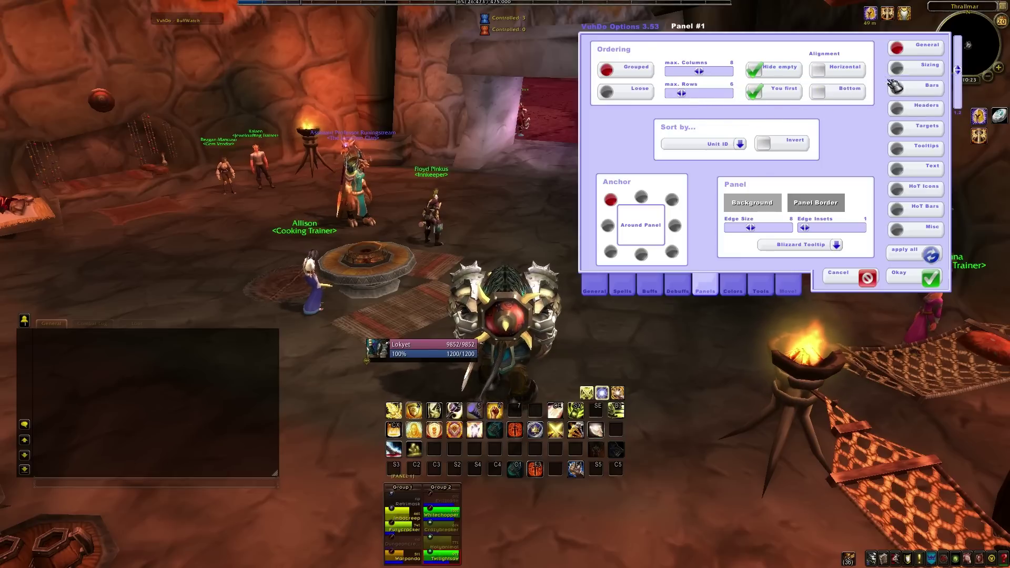
{"action": "left_click", "coordinate": [908, 77]}
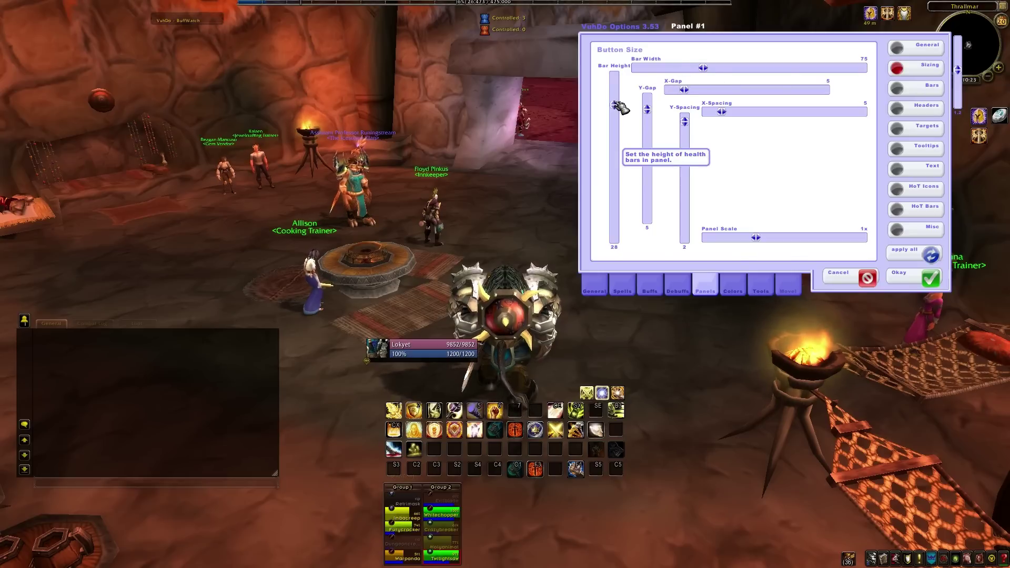
{"action": "mouse_move", "coordinate": [616, 103]}
{"action": "left_mouse_down"}
{"action": "mouse_move", "coordinate": [616, 74]}
{"action": "mouse_move", "coordinate": [615, 172]}
{"action": "mouse_move", "coordinate": [615, 104]}
{"action": "left_mouse_up"}
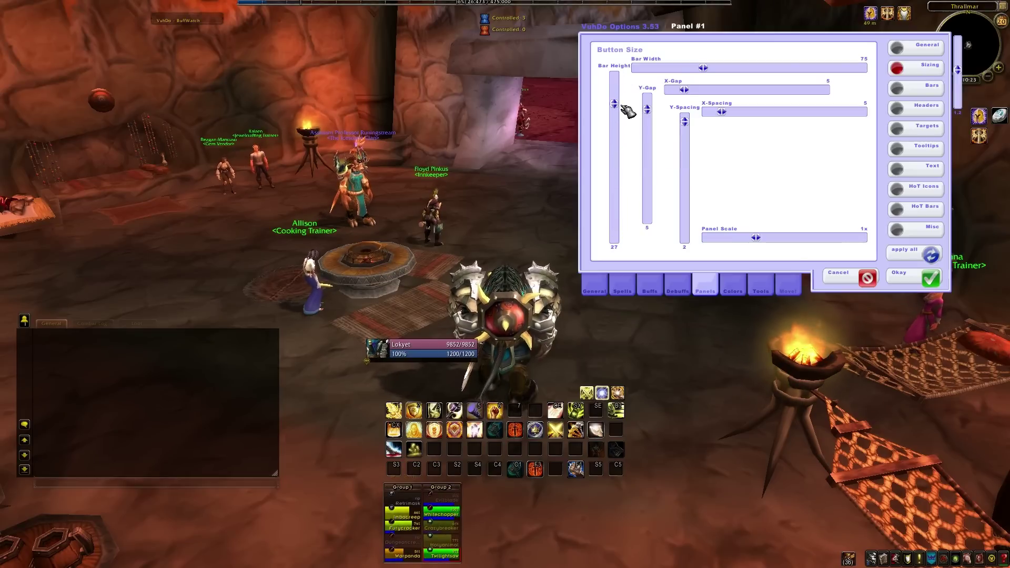
{"action": "left_click_drag", "start_coordinate": [702, 68], "coordinate": [719, 74]}
Step: Limit Panel #1 to 2 rows and 6 group columns with taller bars, then preview it
{"action": "left_click", "coordinate": [900, 48]}
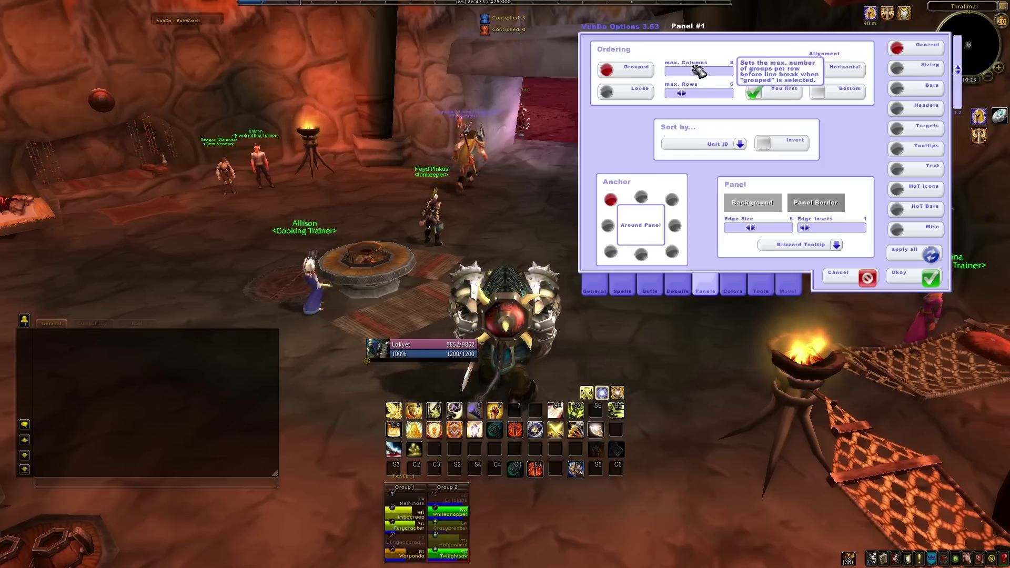
{"action": "mouse_move", "coordinate": [685, 95]}
{"action": "left_mouse_down"}
{"action": "mouse_move", "coordinate": [730, 95]}
{"action": "mouse_move", "coordinate": [671, 95]}
{"action": "left_mouse_up"}
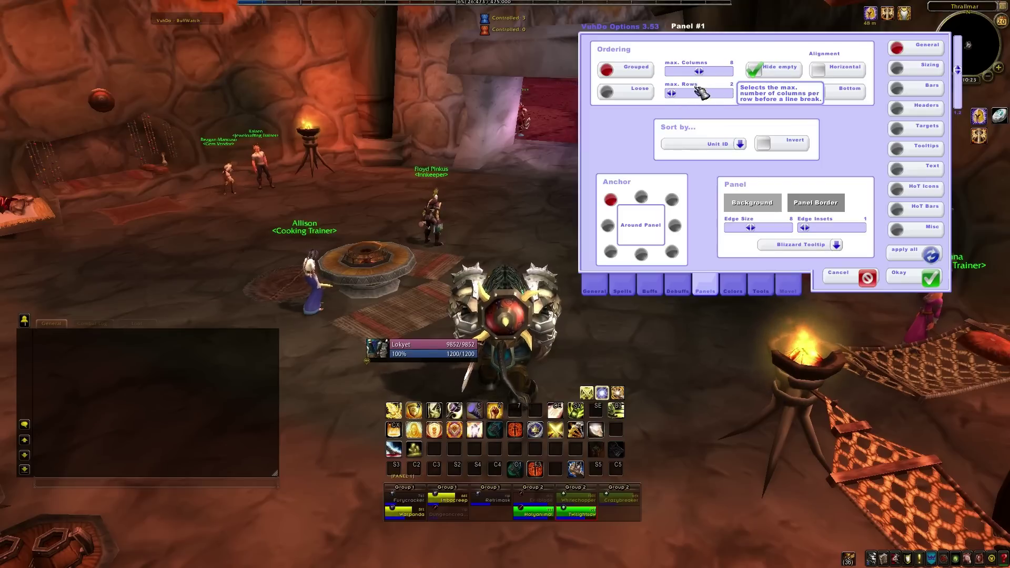
{"action": "left_click", "coordinate": [904, 65]}
{"action": "left_click_drag", "start_coordinate": [617, 109], "coordinate": [616, 142]}
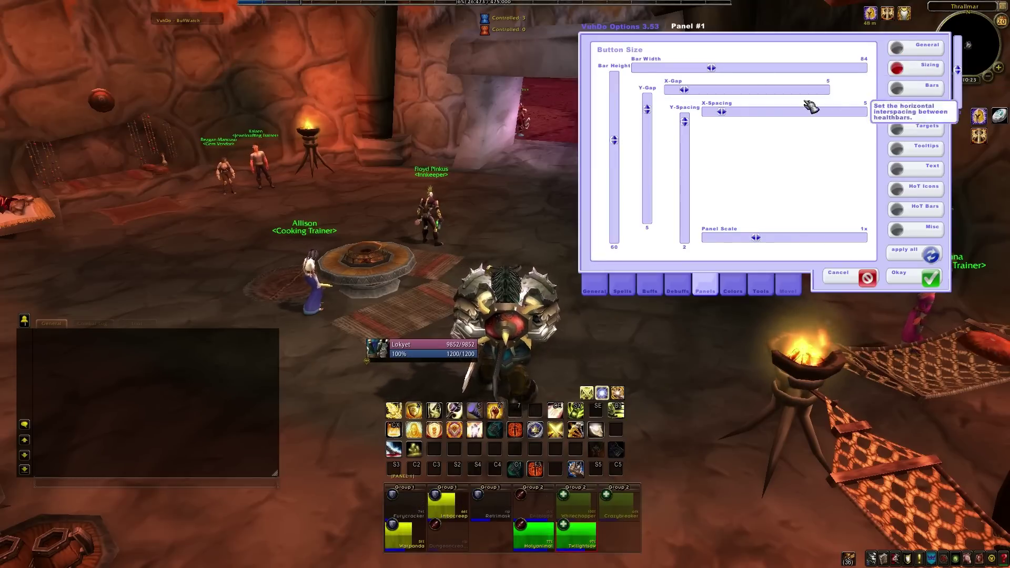
{"action": "left_click", "coordinate": [907, 47]}
{"action": "mouse_move", "coordinate": [698, 71]}
{"action": "left_mouse_down"}
{"action": "mouse_move", "coordinate": [676, 72]}
{"action": "mouse_move", "coordinate": [715, 75]}
{"action": "left_mouse_up"}
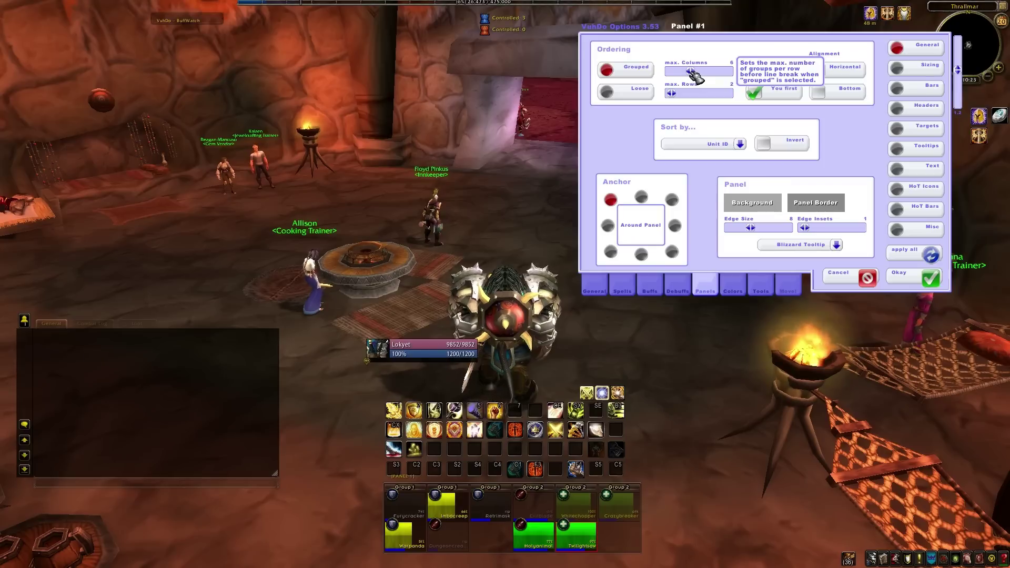
{"action": "left_click_drag", "start_coordinate": [697, 76], "coordinate": [690, 79]}
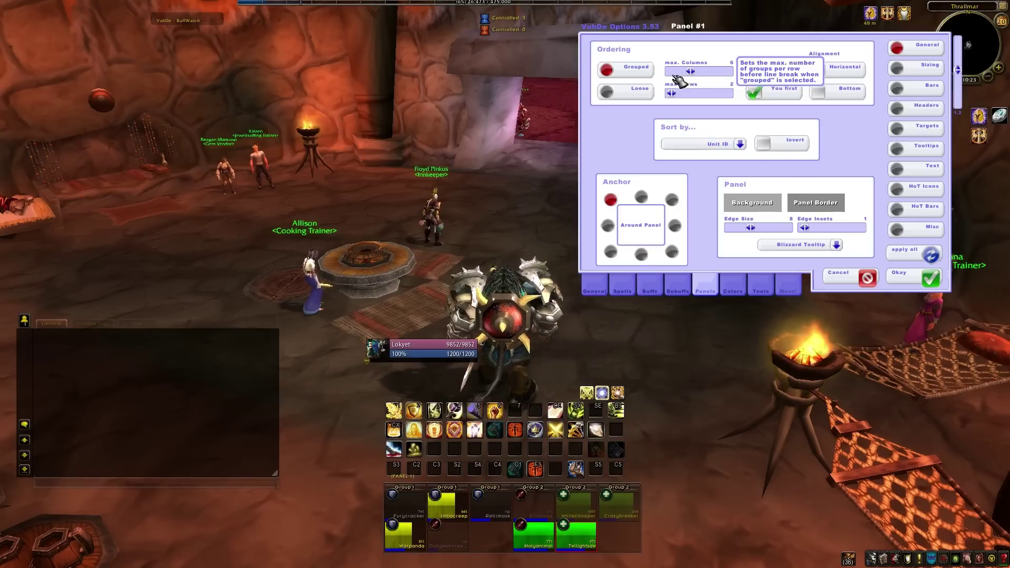
{"action": "left_click", "coordinate": [787, 286]}
{"action": "left_click", "coordinate": [722, 70]}
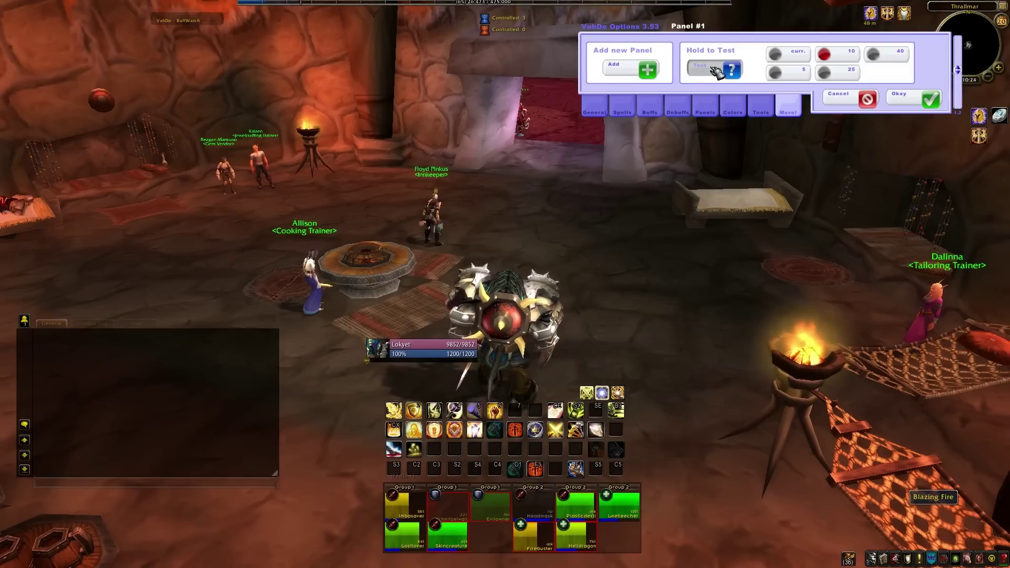
Step: Preview VuhDo as a 5-player test group and turn off the buff watch
{"action": "left_click", "coordinate": [795, 71]}
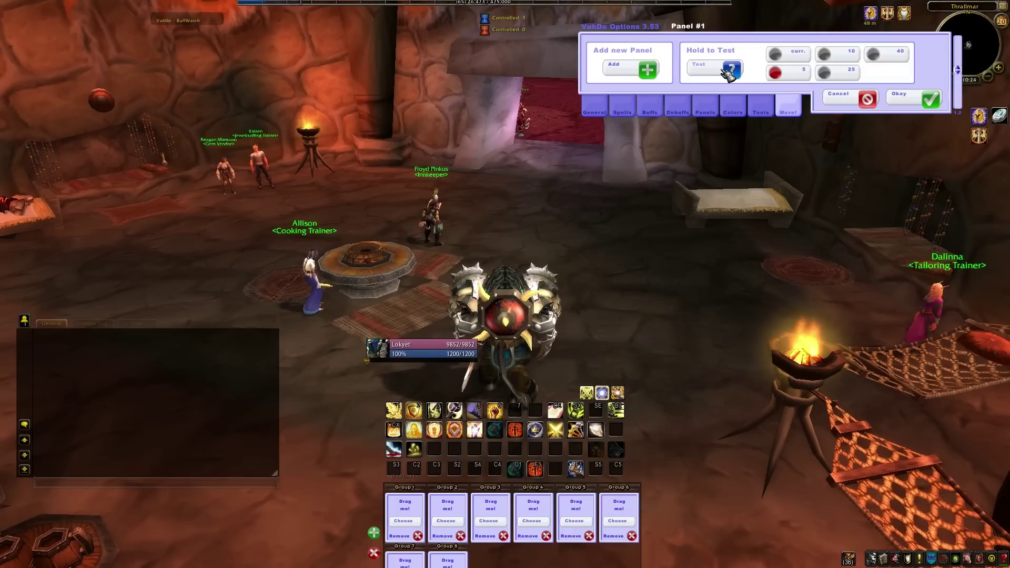
{"action": "left_click", "coordinate": [728, 70]}
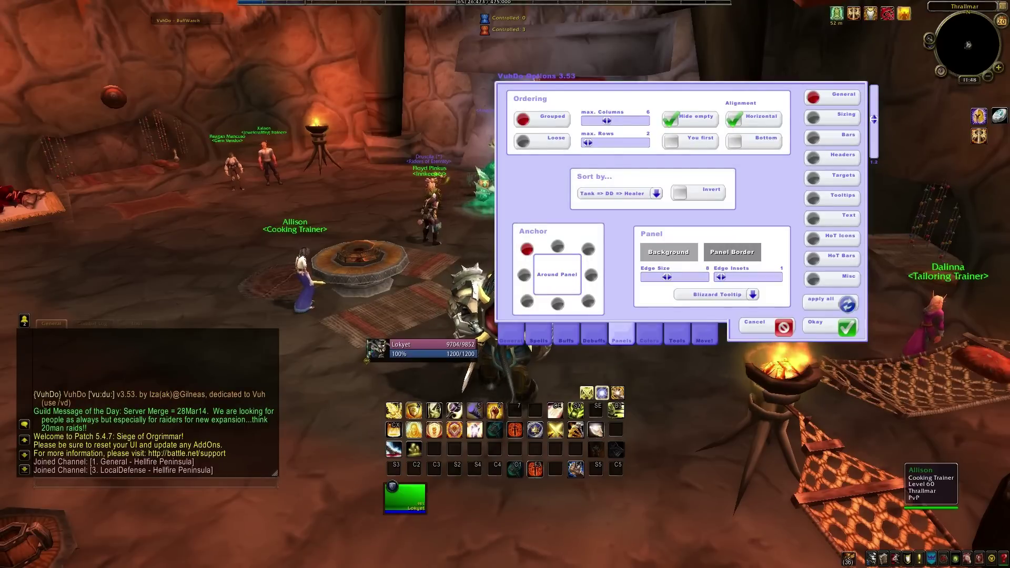
{"action": "left_click", "coordinate": [562, 342]}
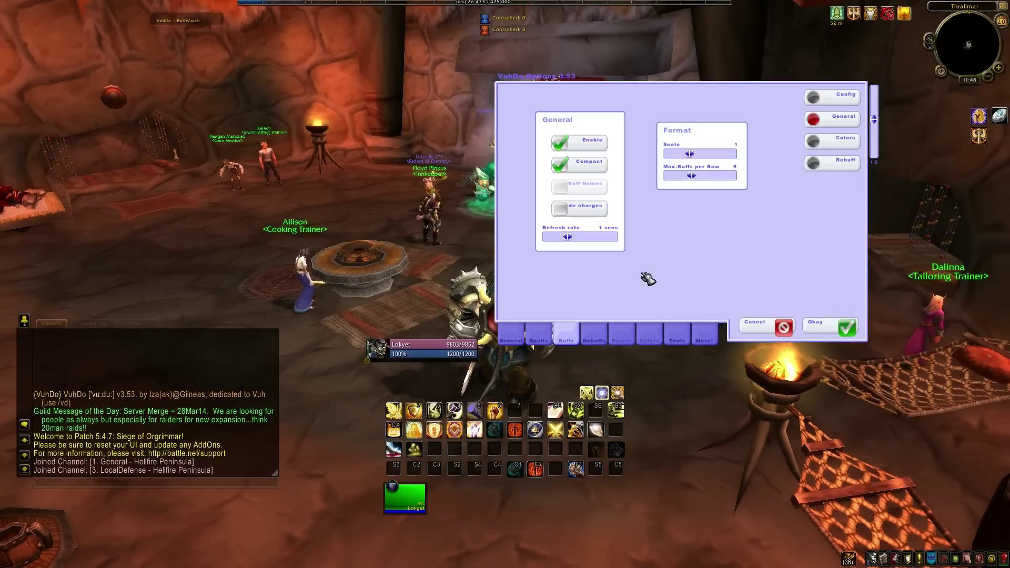
{"action": "left_click_drag", "start_coordinate": [198, 27], "coordinate": [419, 93]}
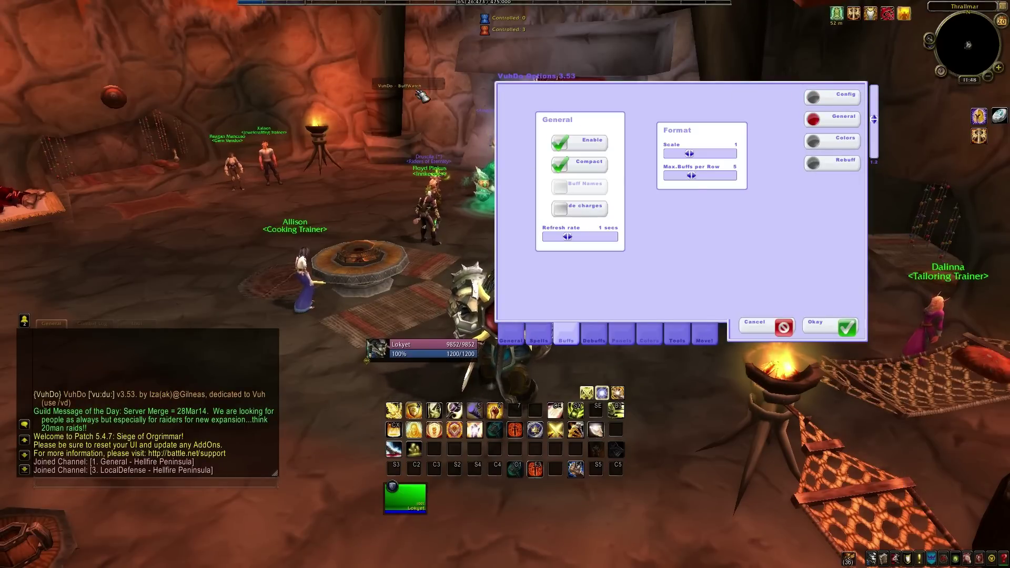
{"action": "left_click", "coordinate": [561, 144]}
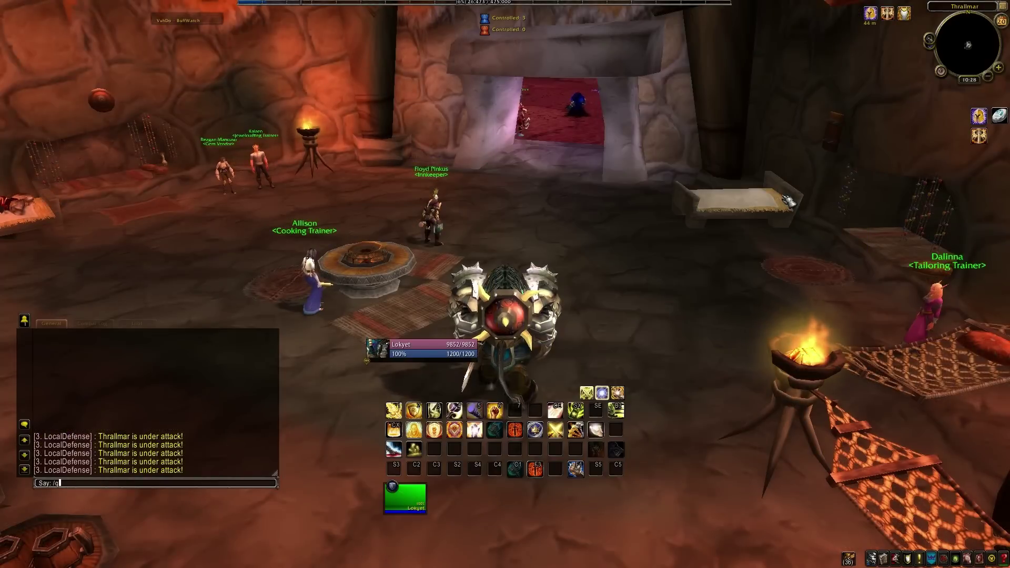
Step: Open Quartz3 with /quartz, unlock the cast bars and set the Focus bar Y to 739
{"action": "key", "text": "Return"}
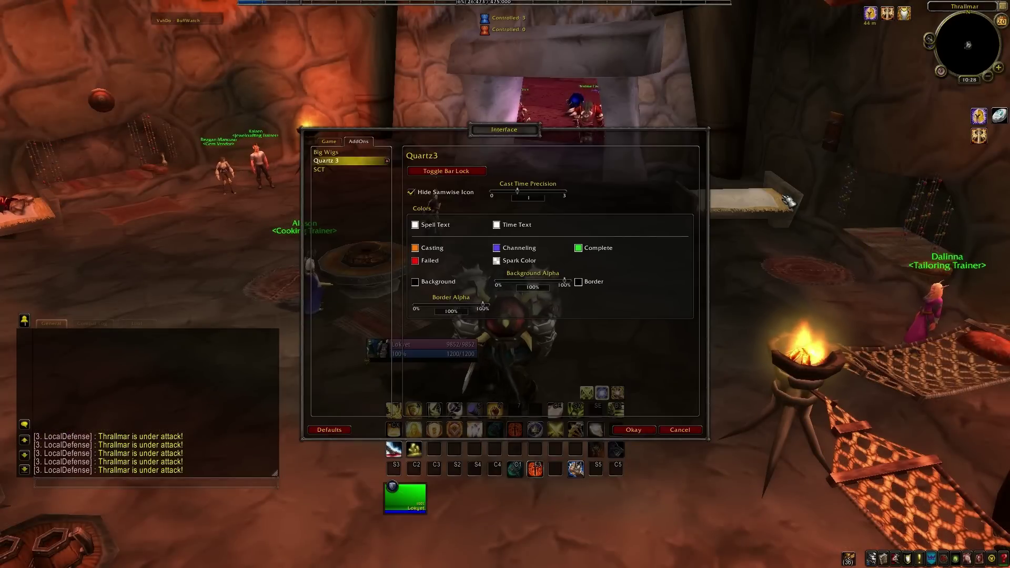
{"action": "left_click_drag", "start_coordinate": [511, 131], "coordinate": [818, 67]}
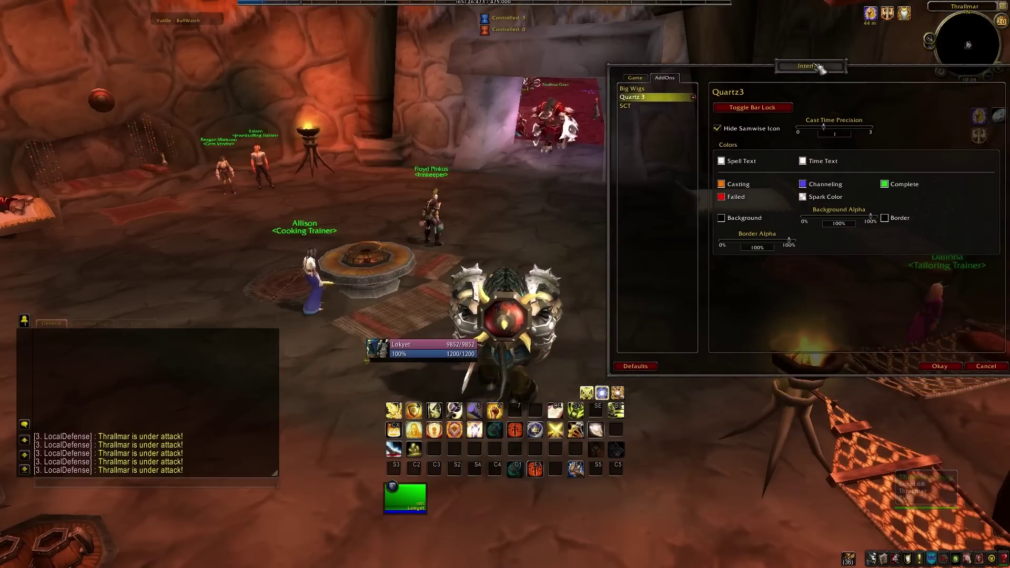
{"action": "left_click", "coordinate": [765, 108]}
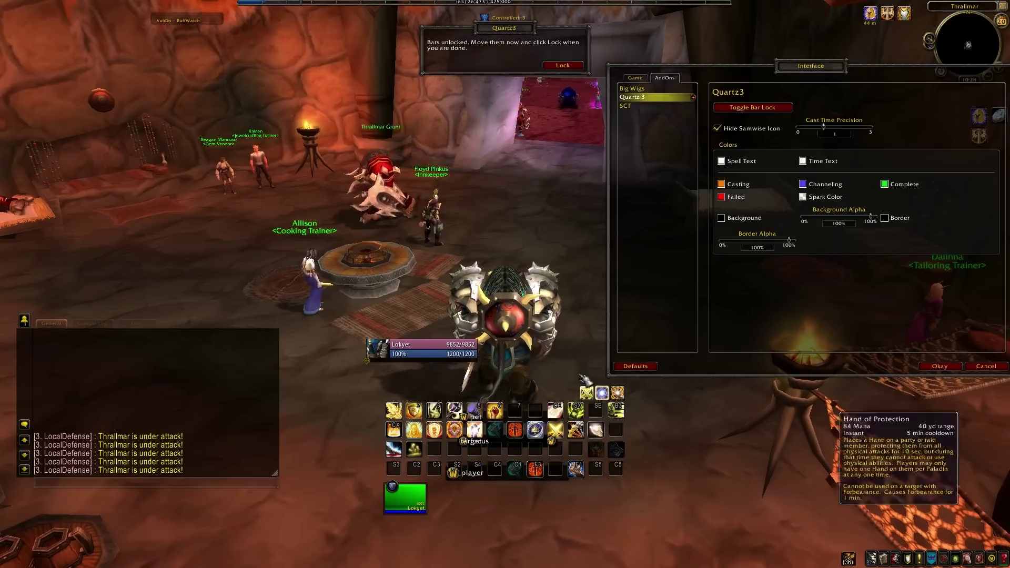
{"action": "left_click", "coordinate": [693, 98]}
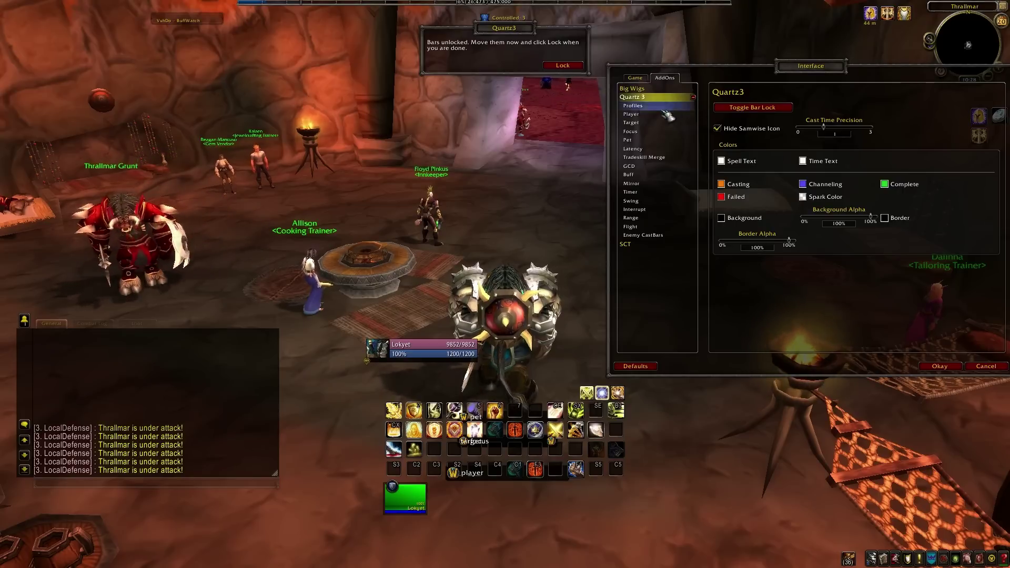
{"action": "left_click", "coordinate": [650, 114]}
{"action": "left_click", "coordinate": [653, 123]}
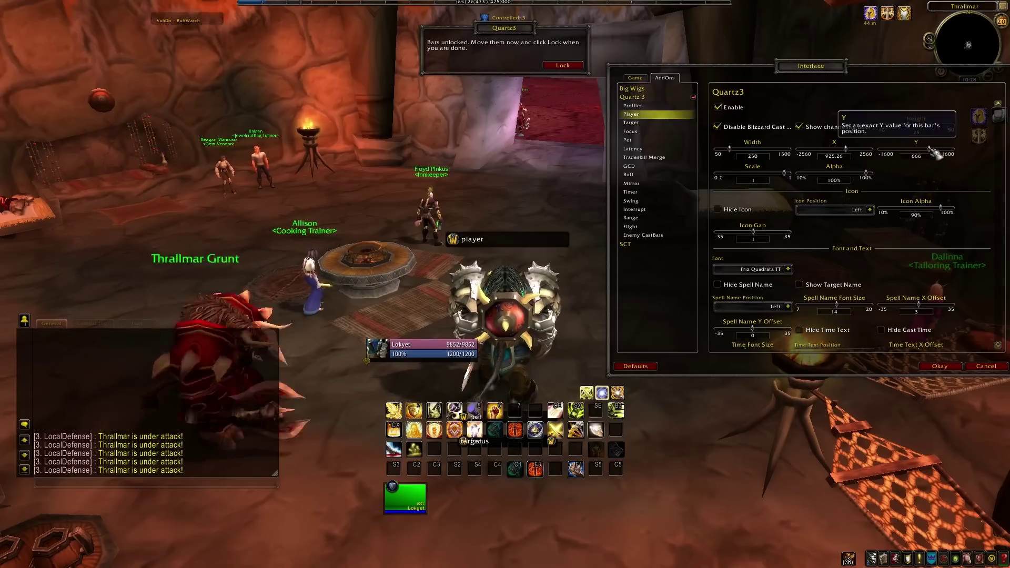
{"action": "left_click", "coordinate": [631, 131]}
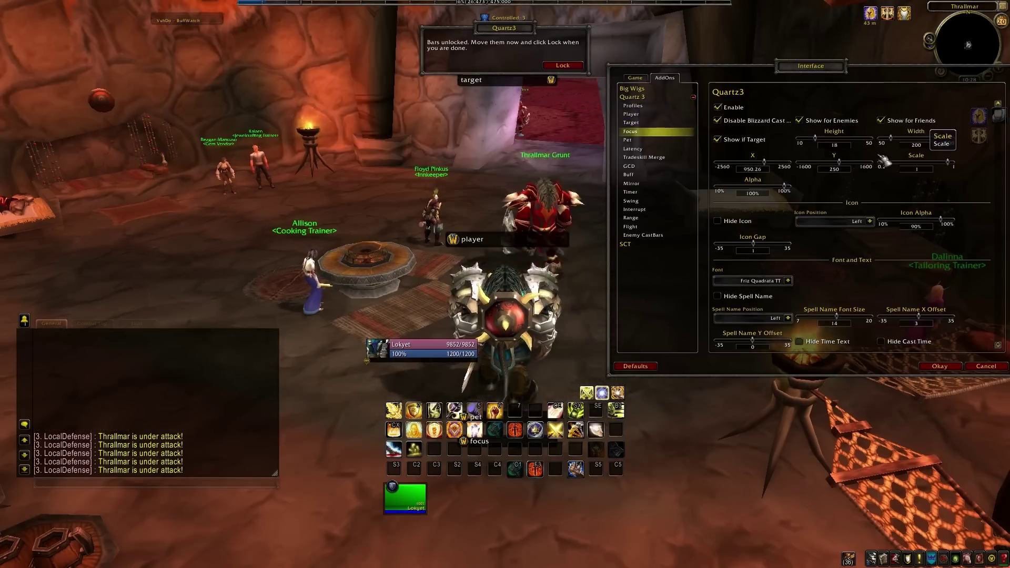
{"action": "left_click_drag", "start_coordinate": [836, 163], "coordinate": [848, 163]}
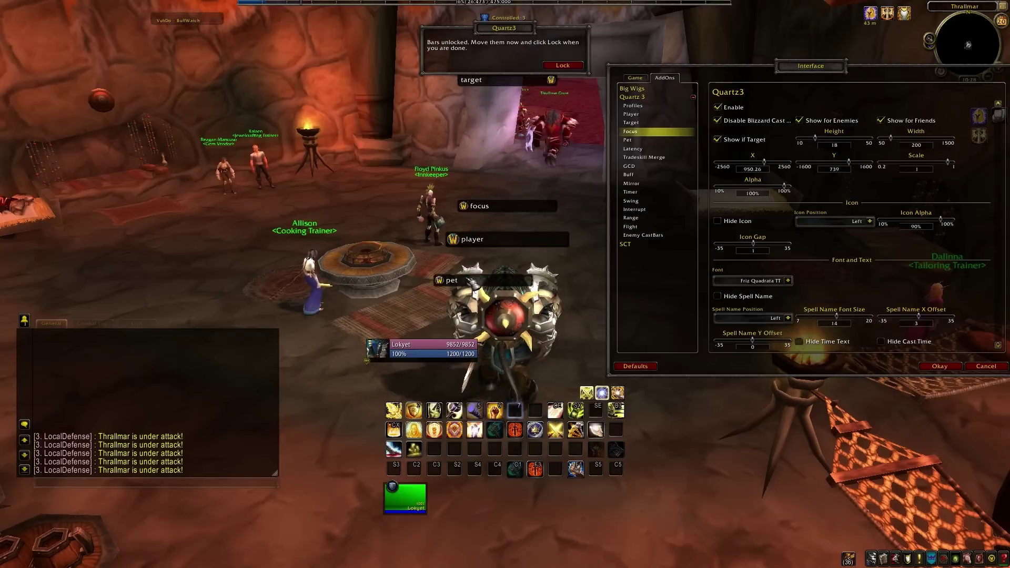
Step: Drag the player bar below the unit frames, target bar mid-screen, focus bar beside chat
{"action": "left_click_drag", "start_coordinate": [486, 243], "coordinate": [489, 382]}
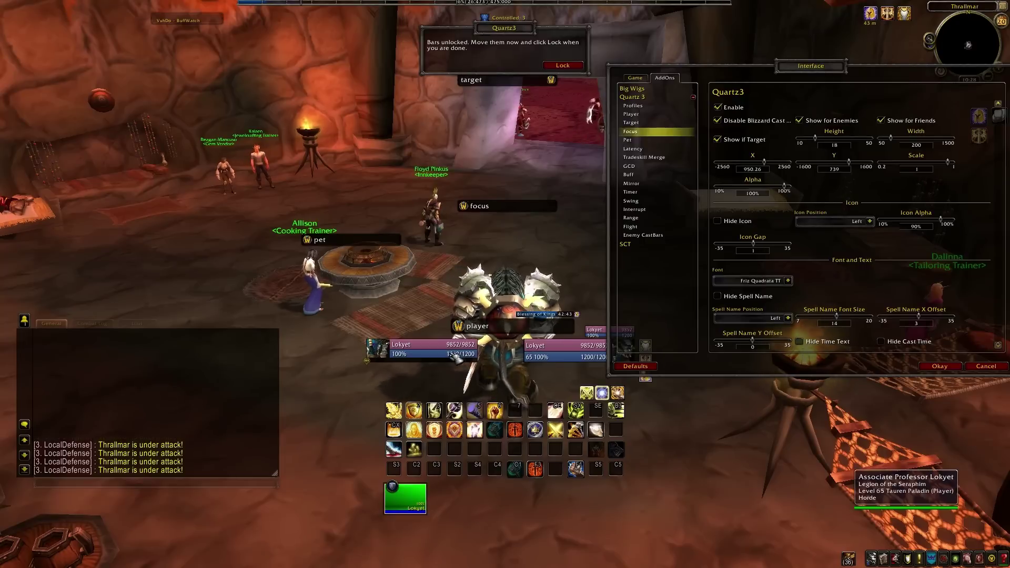
{"action": "left_click_drag", "start_coordinate": [492, 82], "coordinate": [488, 329]}
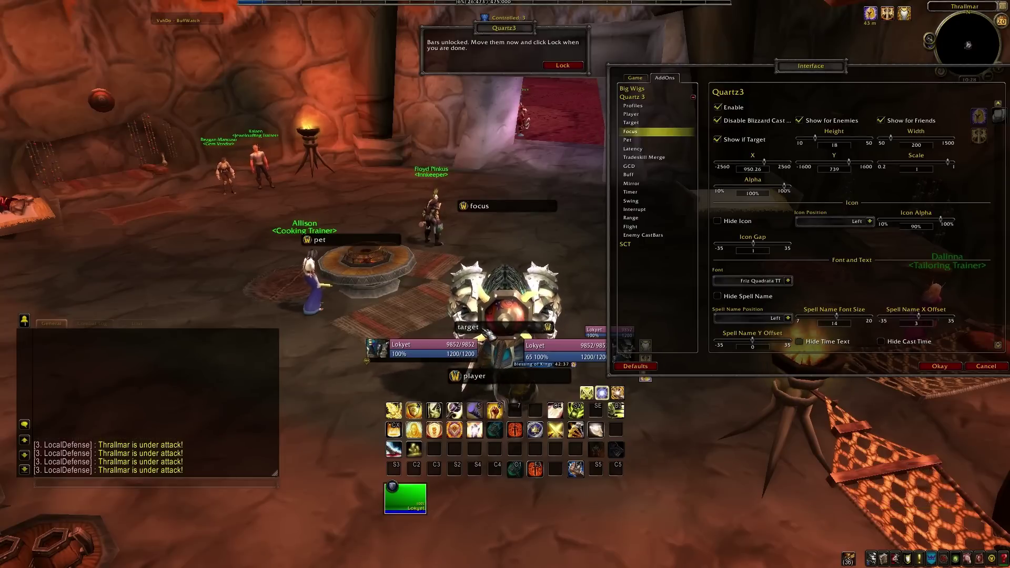
{"action": "left_click_drag", "start_coordinate": [506, 209], "coordinate": [332, 481]}
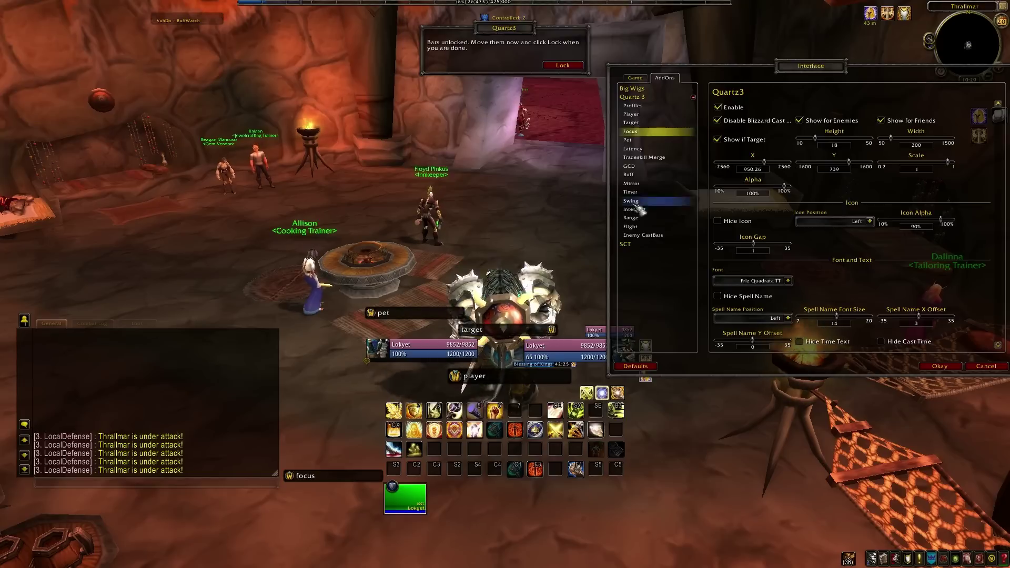
{"action": "left_click", "coordinate": [642, 115]}
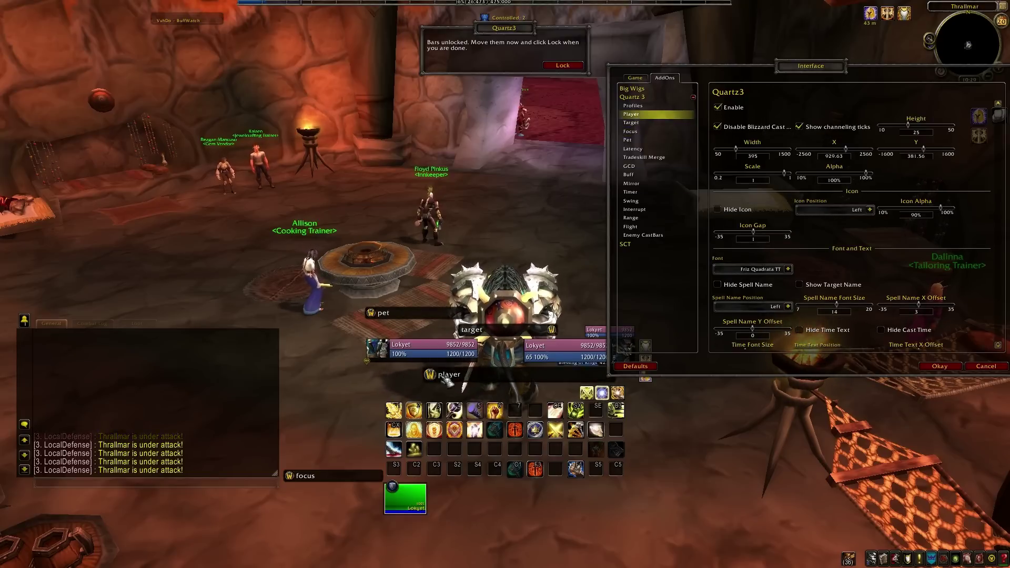
Step: Switch the Player cast bar font to Arial Black
{"action": "left_click_drag", "start_coordinate": [805, 76], "coordinate": [805, 40]}
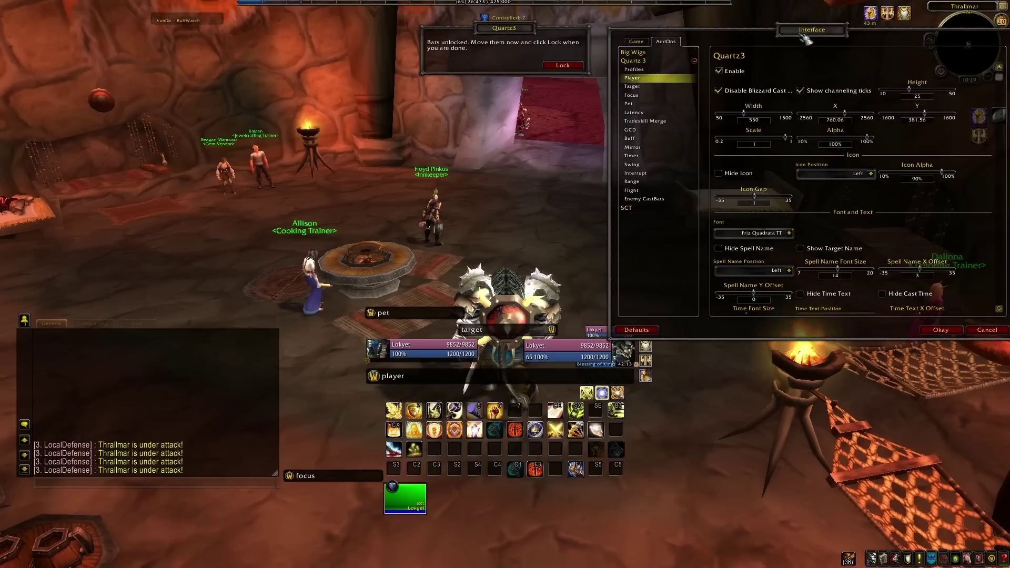
{"action": "left_click", "coordinate": [632, 87]}
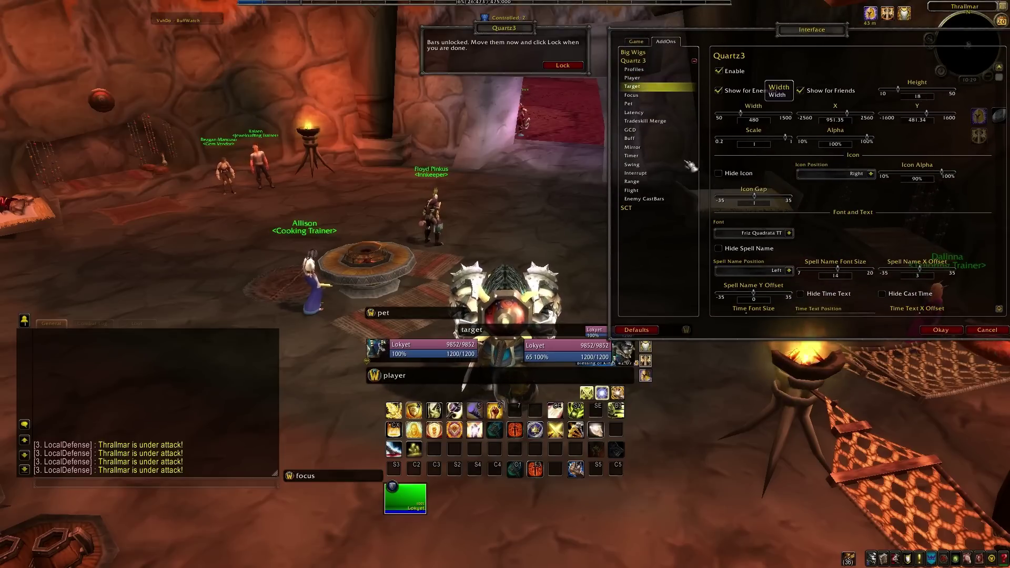
{"action": "left_click", "coordinate": [632, 78]}
{"action": "scroll", "coordinate": [908, 190], "scroll_direction": "down", "scroll_amount": 5}
{"action": "left_click", "coordinate": [788, 125]}
{"action": "left_click", "coordinate": [757, 187]}
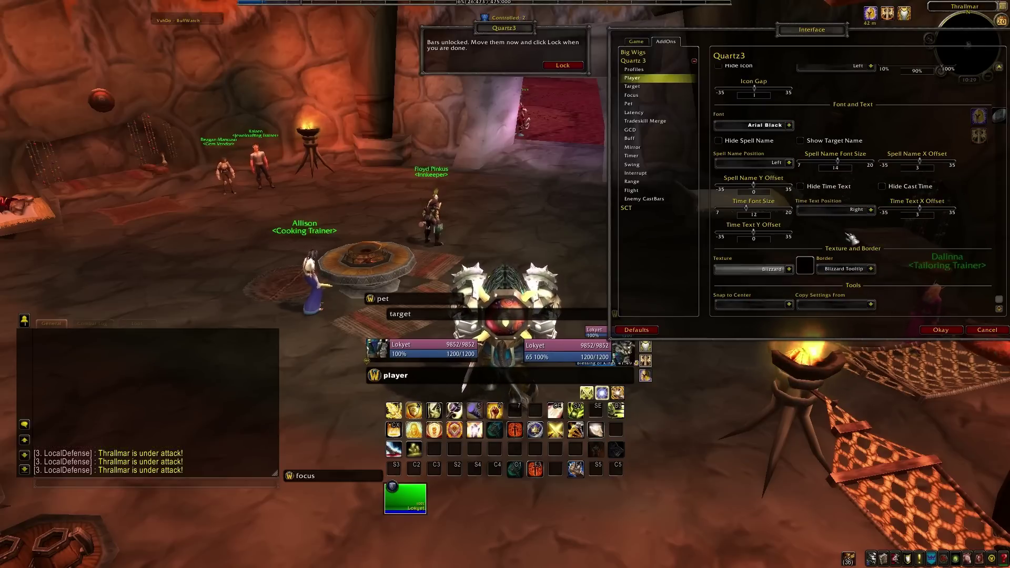
{"action": "scroll", "coordinate": [956, 248], "scroll_direction": "up", "scroll_amount": 4}
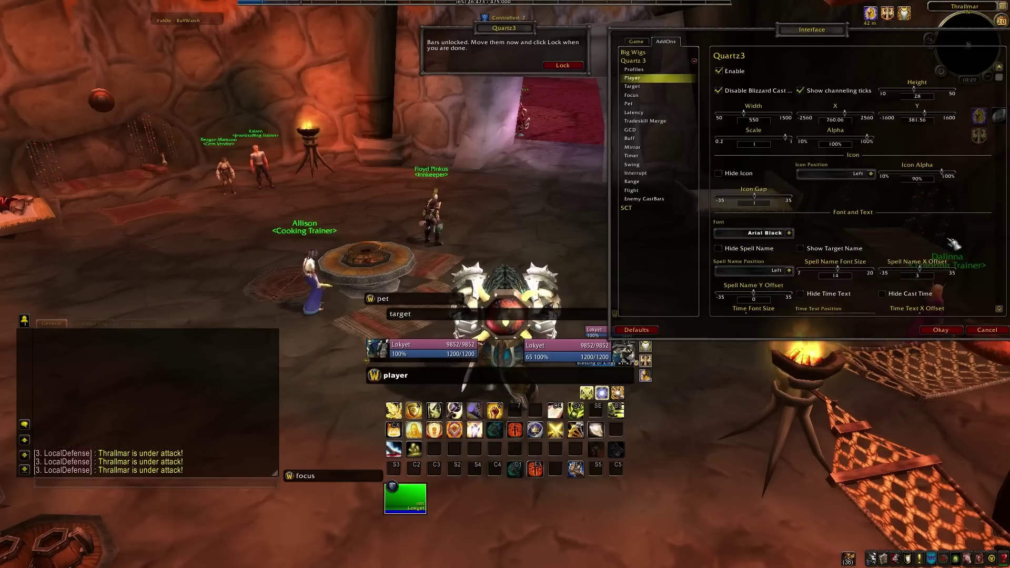
{"action": "scroll", "coordinate": [958, 219], "scroll_direction": "down", "scroll_amount": 4}
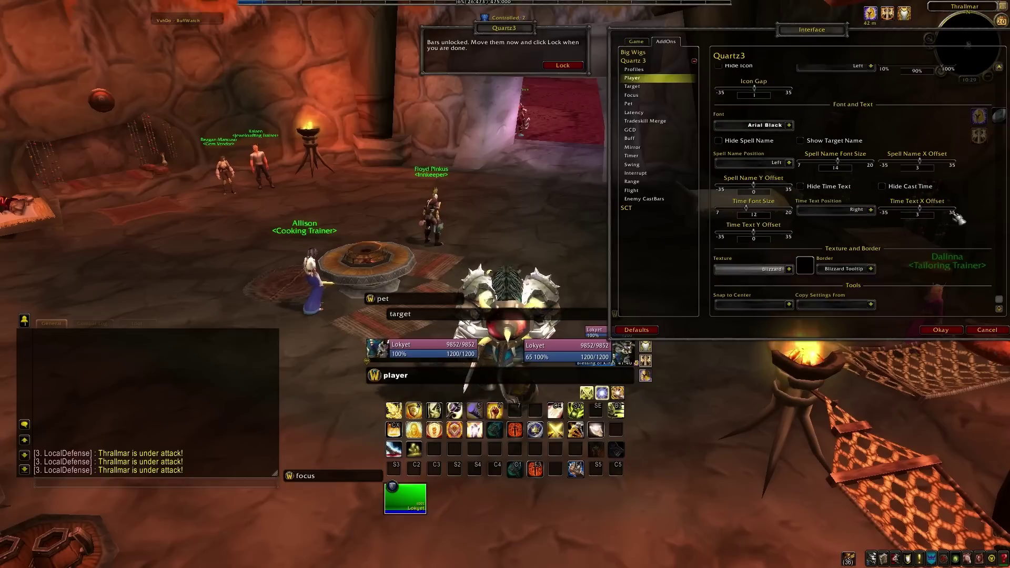
Step: Make the casting bar colour green and test it by casting Flash of Light
{"action": "left_click", "coordinate": [647, 60]}
{"action": "left_click", "coordinate": [722, 148]}
{"action": "left_click", "coordinate": [495, 298]}
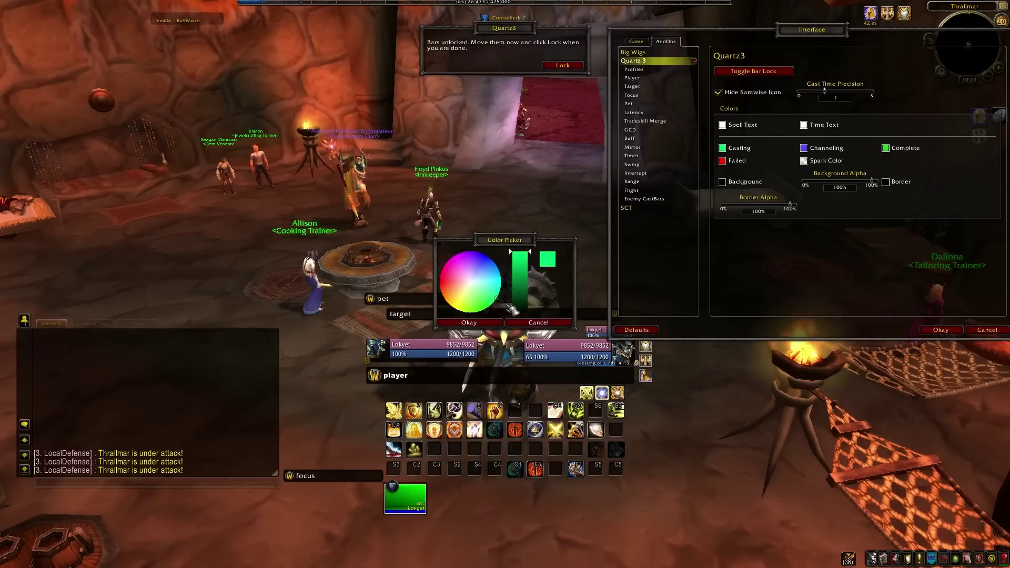
{"action": "left_click", "coordinate": [468, 322]}
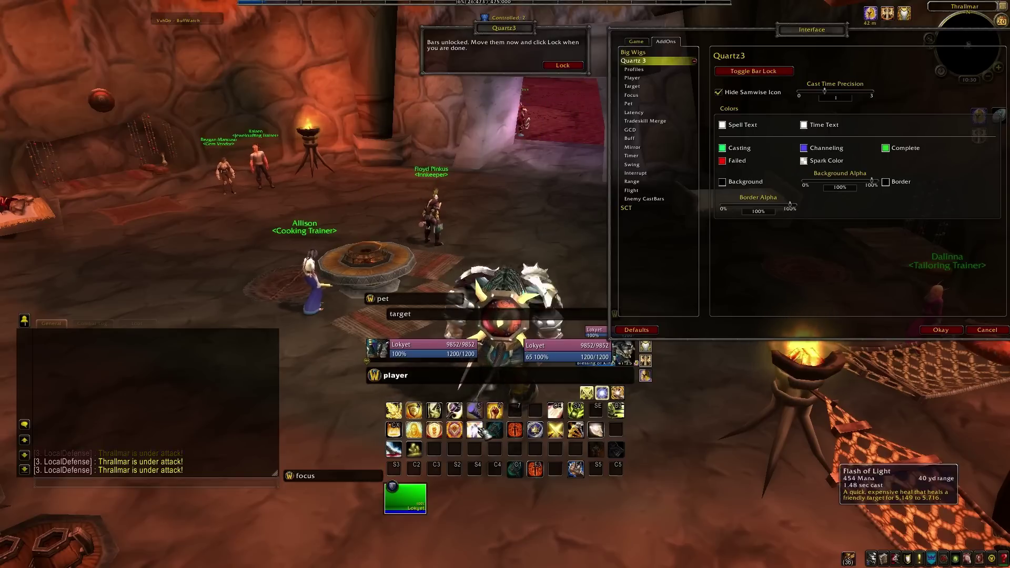
{"action": "left_click", "coordinate": [476, 429]}
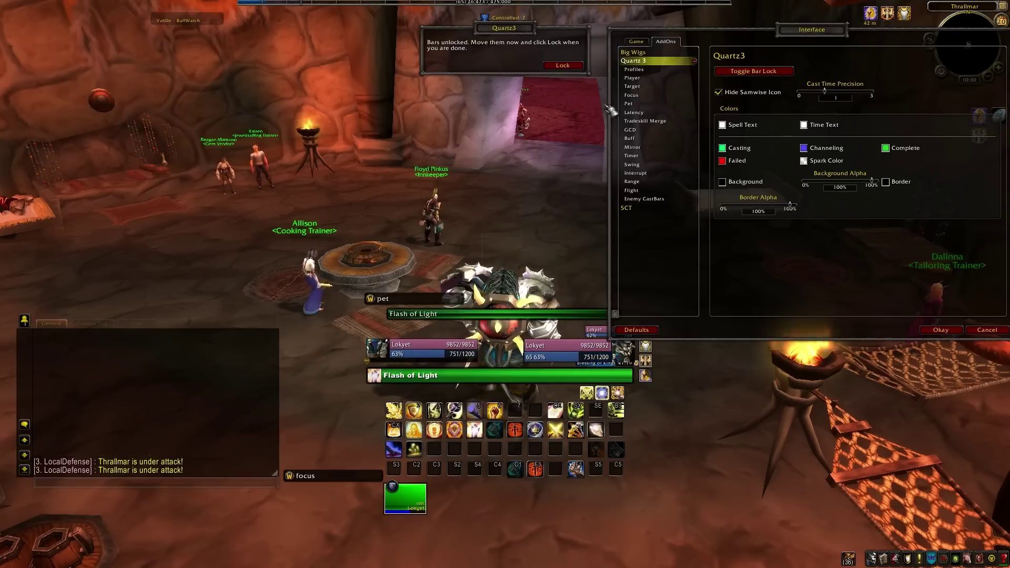
Step: Browse Quartz3's Latency, Tradeskill Merge, GCD, Buff, Mirror and Timer pages
{"action": "left_click", "coordinate": [636, 112]}
{"action": "left_click", "coordinate": [652, 121]}
{"action": "left_click", "coordinate": [666, 130]}
{"action": "left_click", "coordinate": [657, 139]}
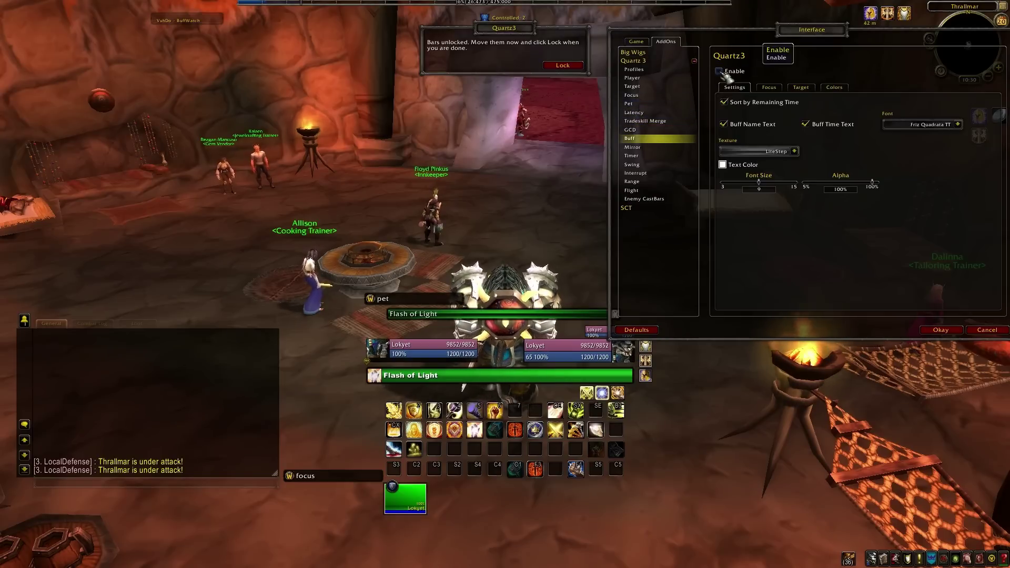
{"action": "left_click", "coordinate": [644, 148]}
{"action": "left_click", "coordinate": [645, 156]}
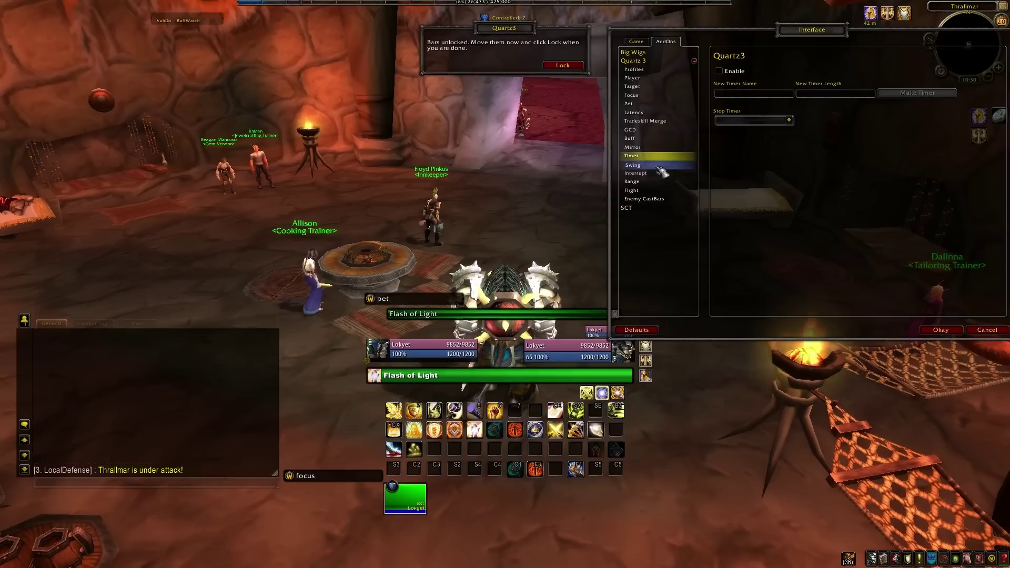